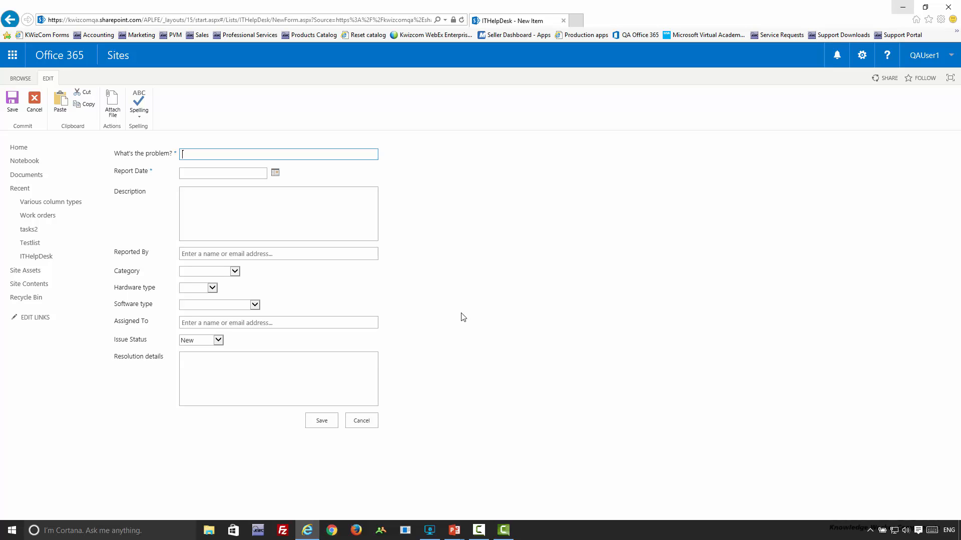
- Examine the choices offered for Issue Status, Category, Hardware type and Software type in the new item form
click(221, 342)
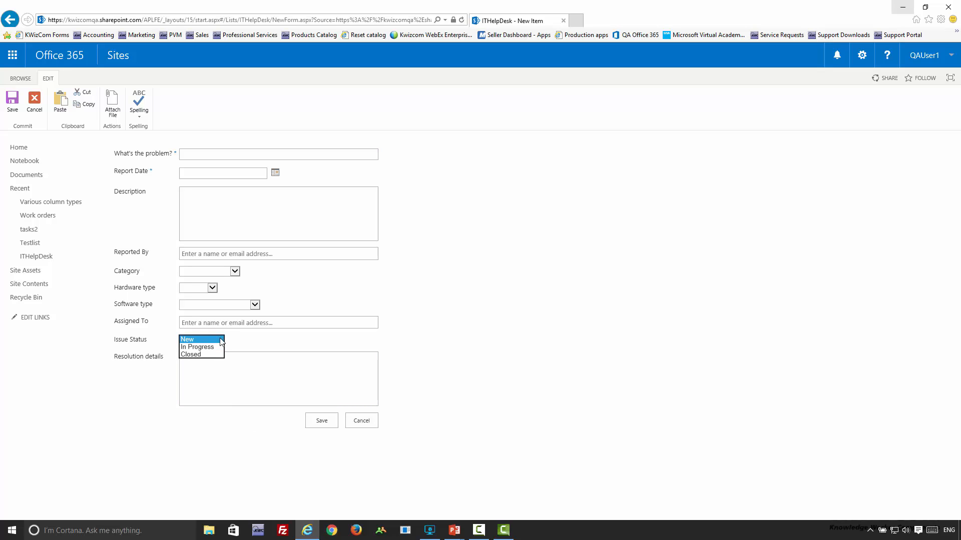
click(220, 340)
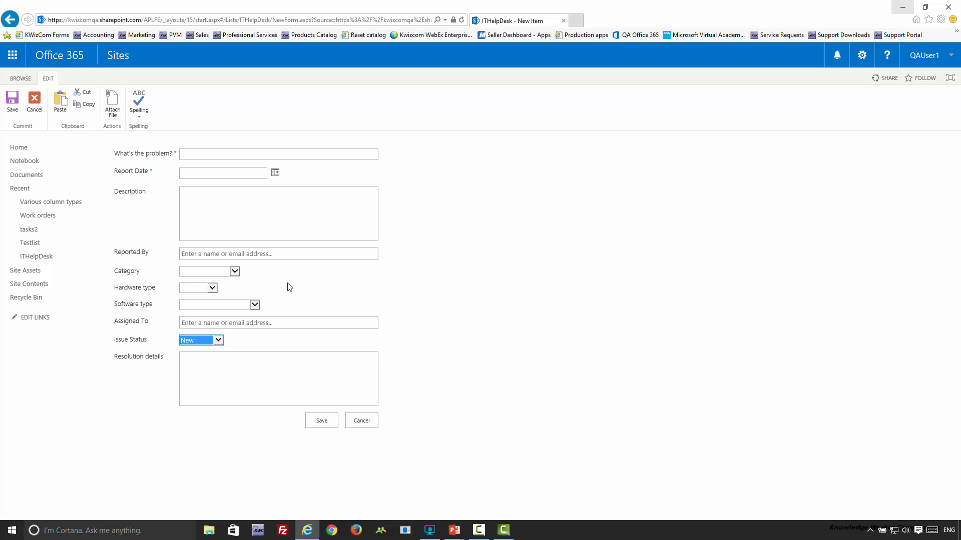
click(234, 271)
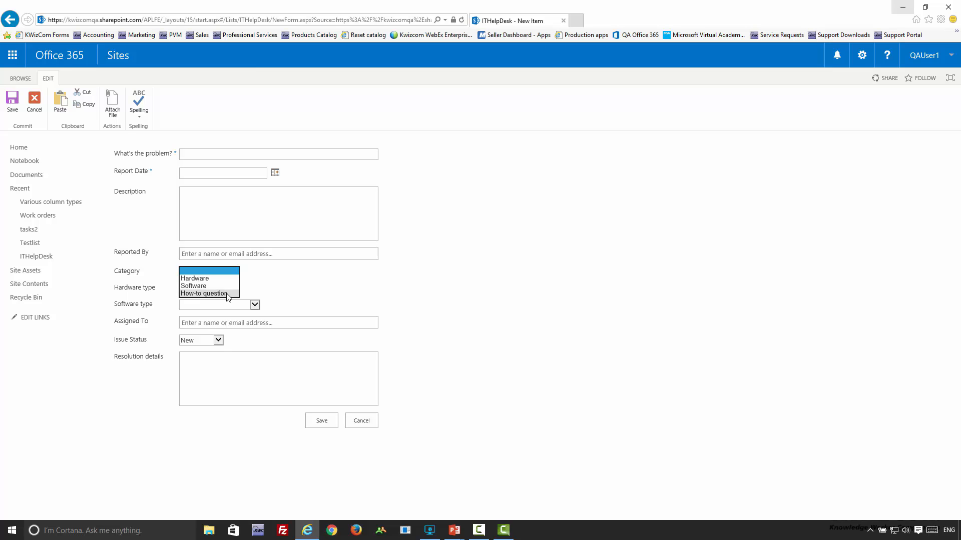
click(451, 289)
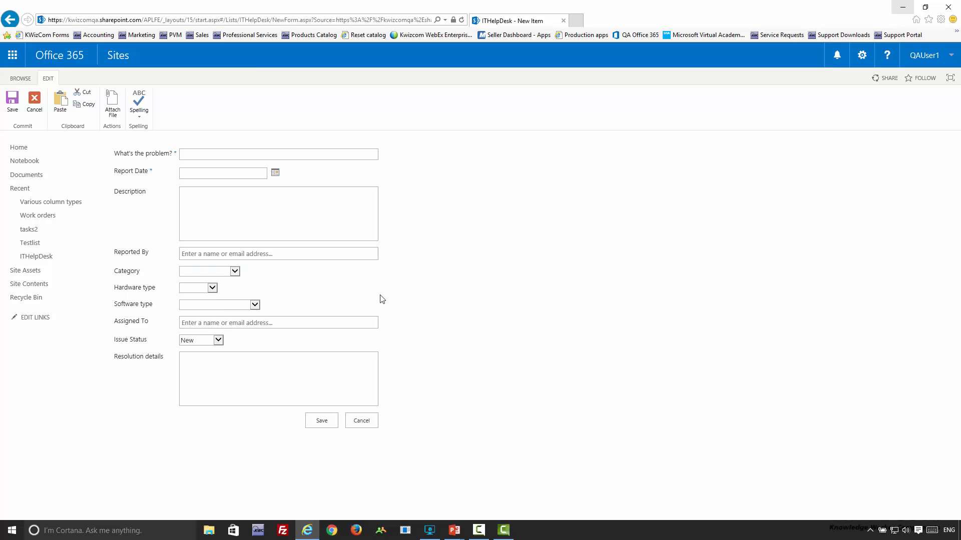
click(213, 289)
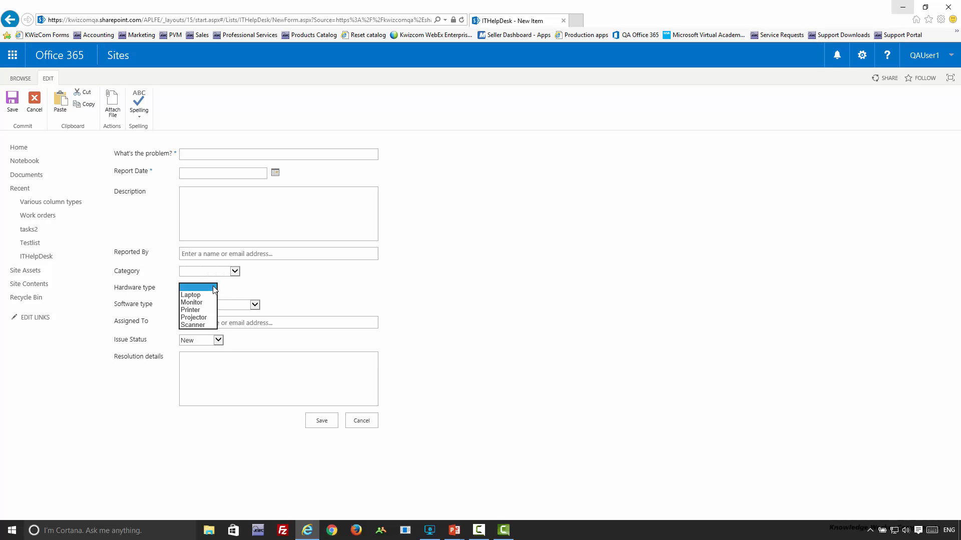
click(214, 289)
click(237, 309)
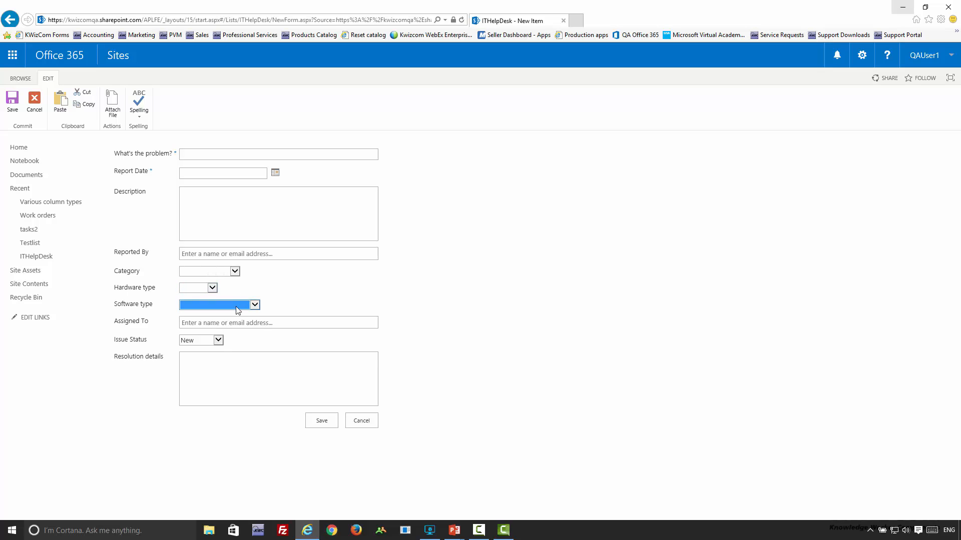
click(240, 304)
- Try the Hardware and Software categories in the new item form and check the Software type choices
click(234, 272)
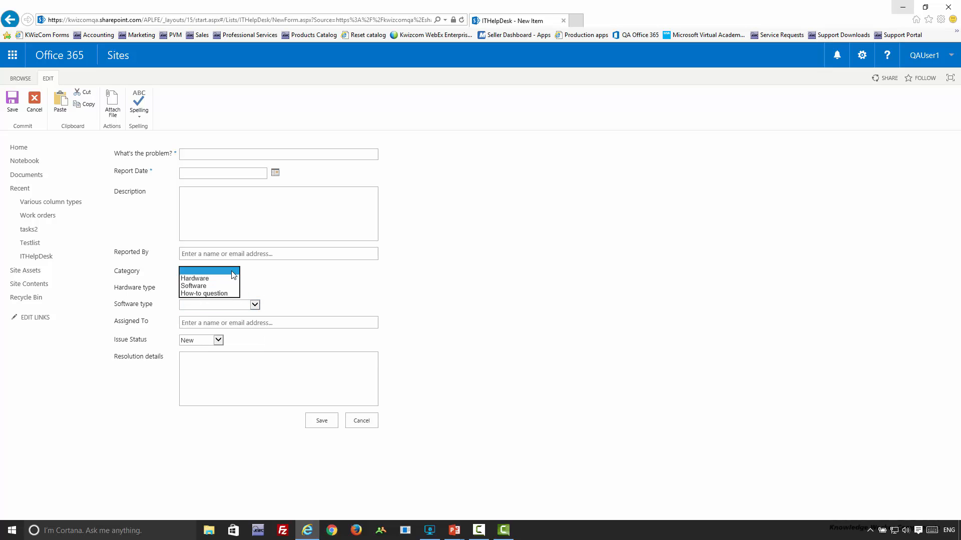
click(220, 279)
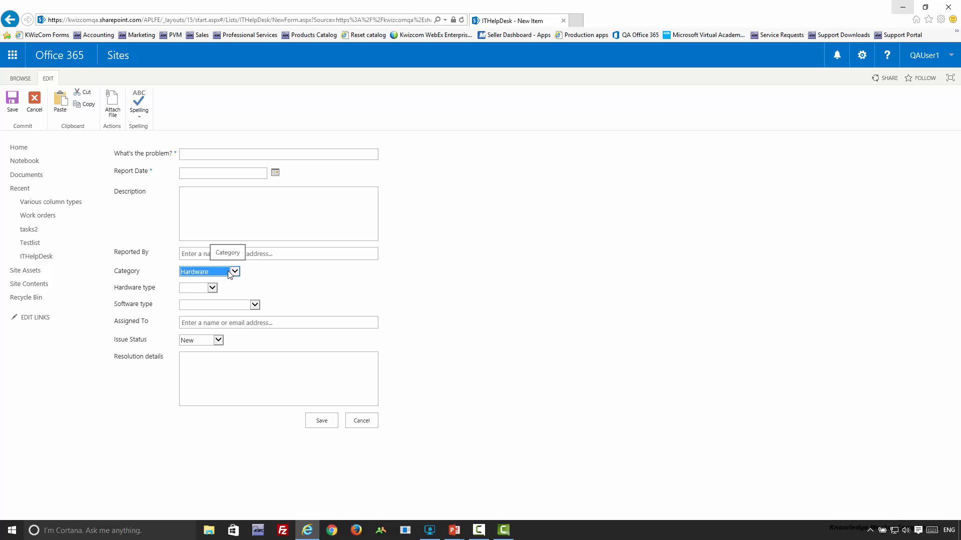
click(229, 273)
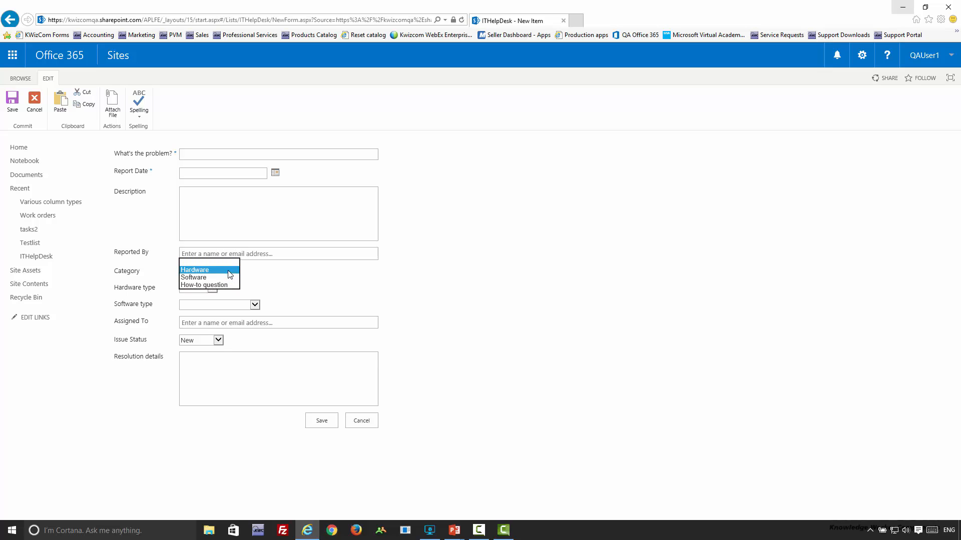
click(222, 278)
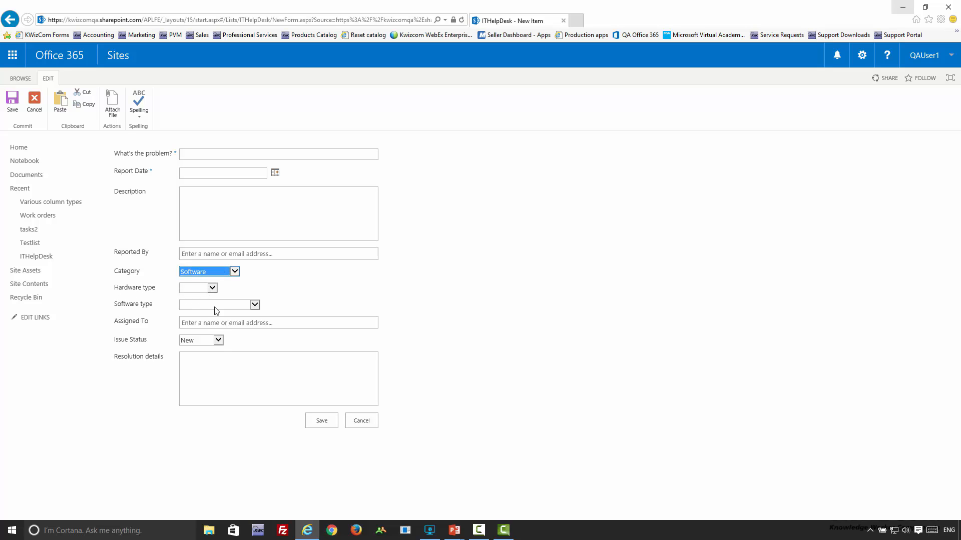
click(236, 306)
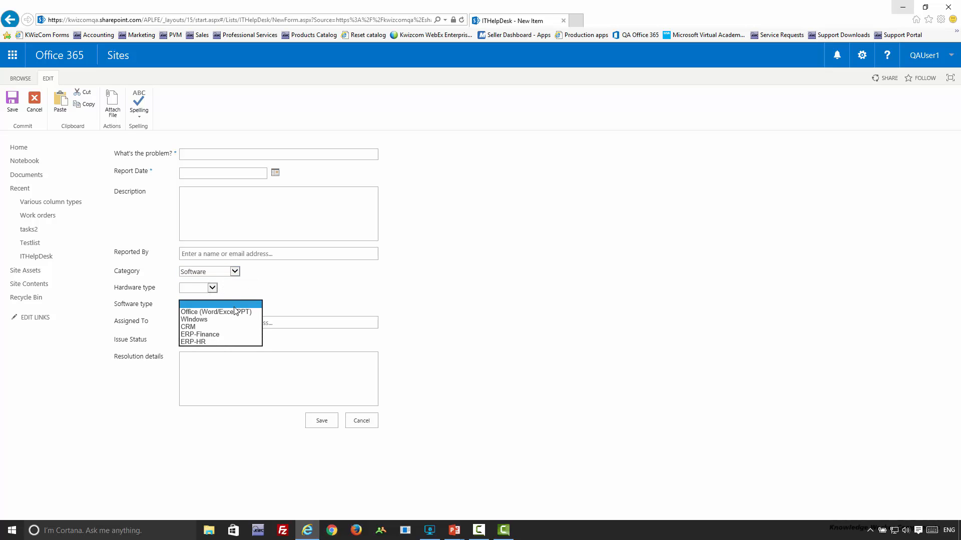
click(229, 303)
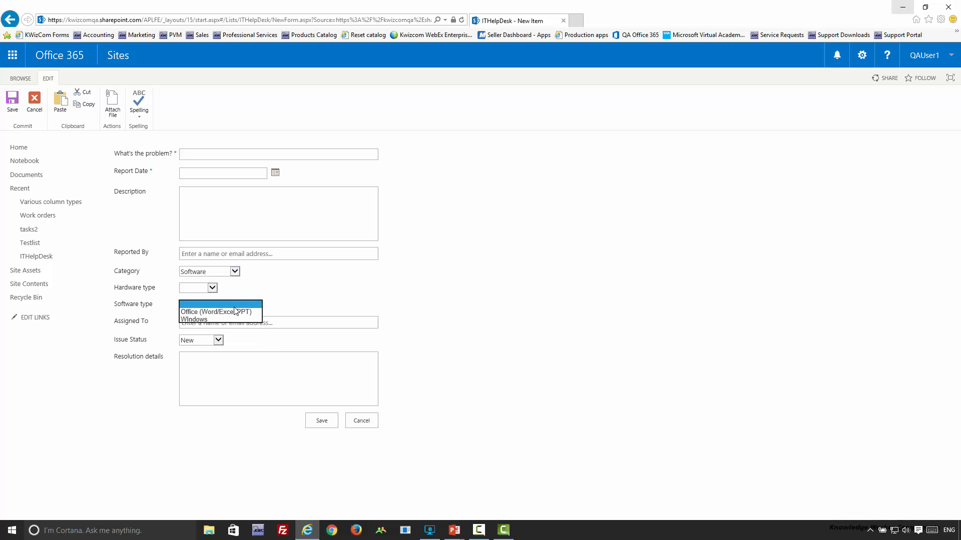
click(218, 275)
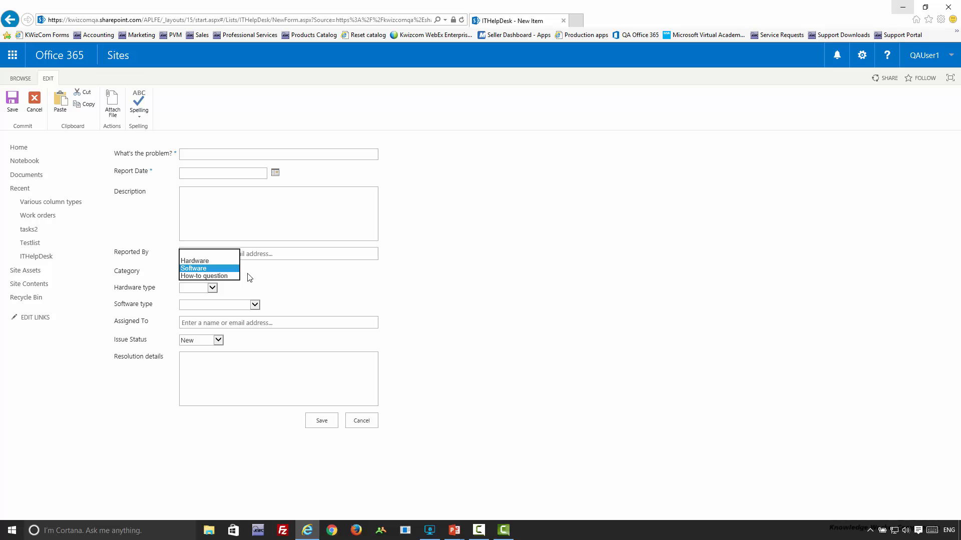
click(275, 275)
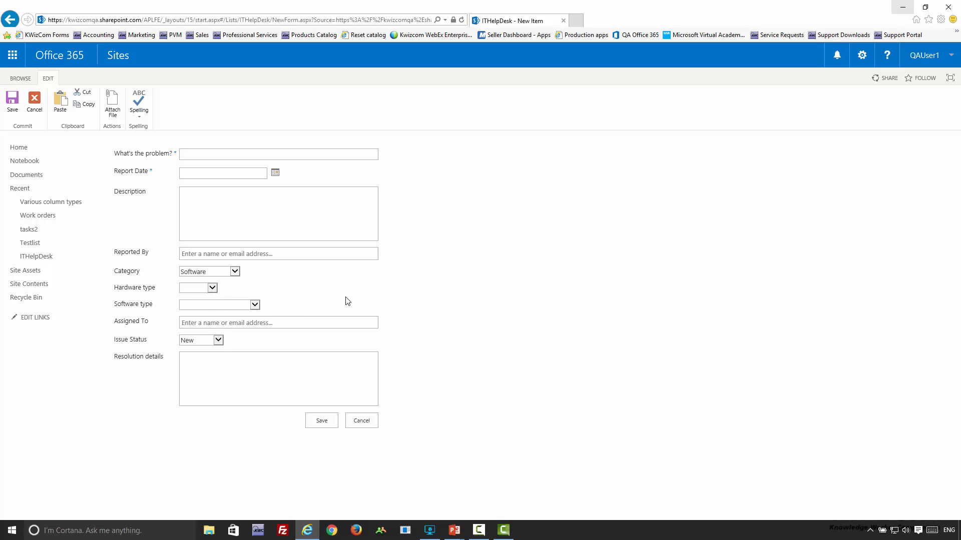
- Discard the new item and open the Dynamic Column Permissions settings in KWizCom Forms for the ITHelpDesk list
click(368, 422)
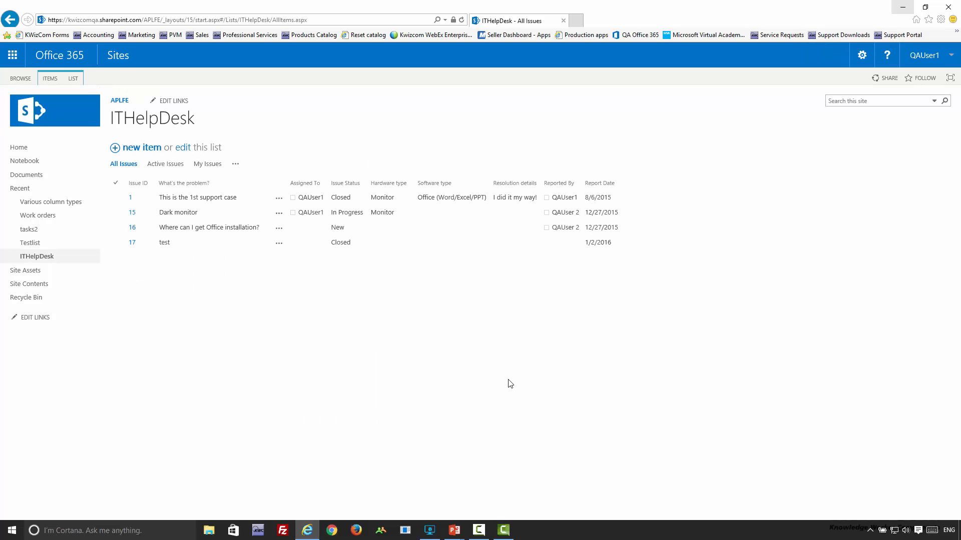
click(73, 79)
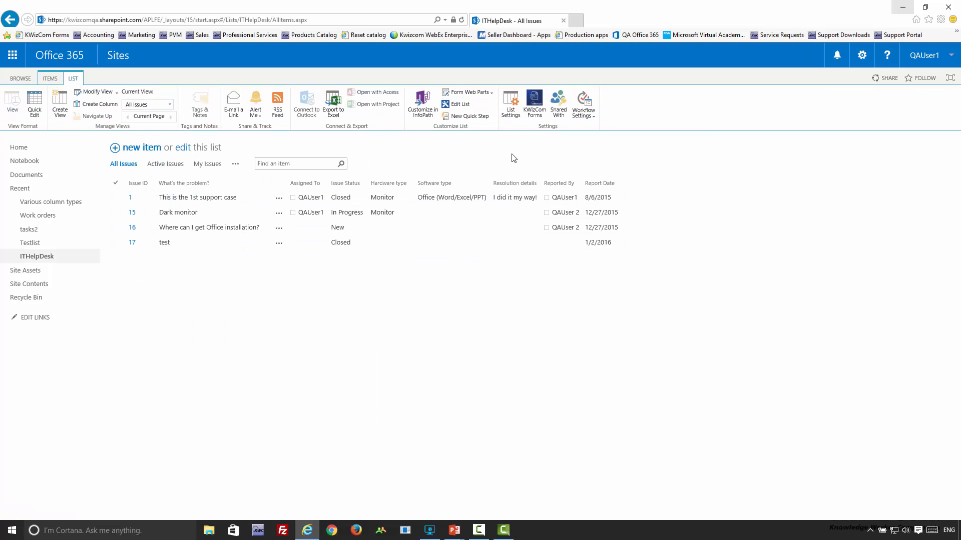
click(536, 102)
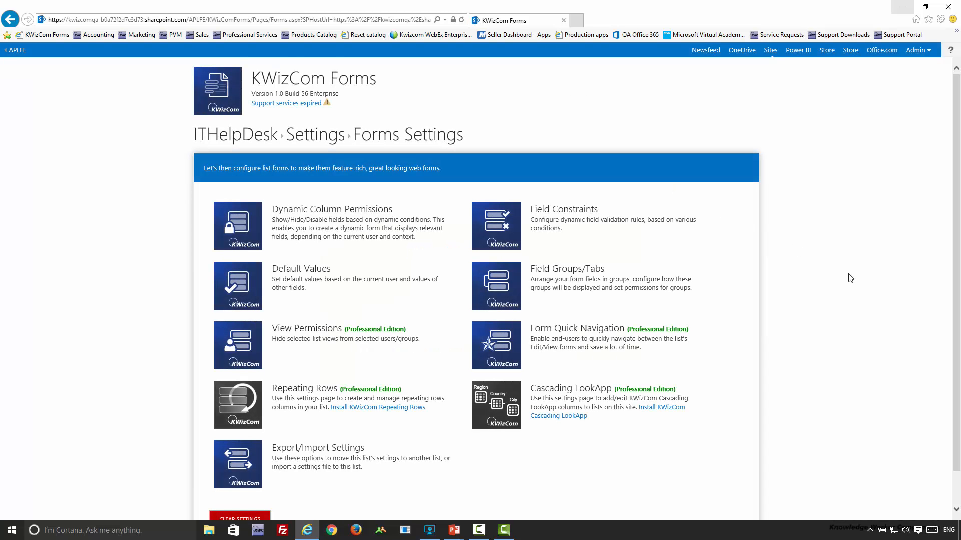
scroll(849, 284, down, 1)
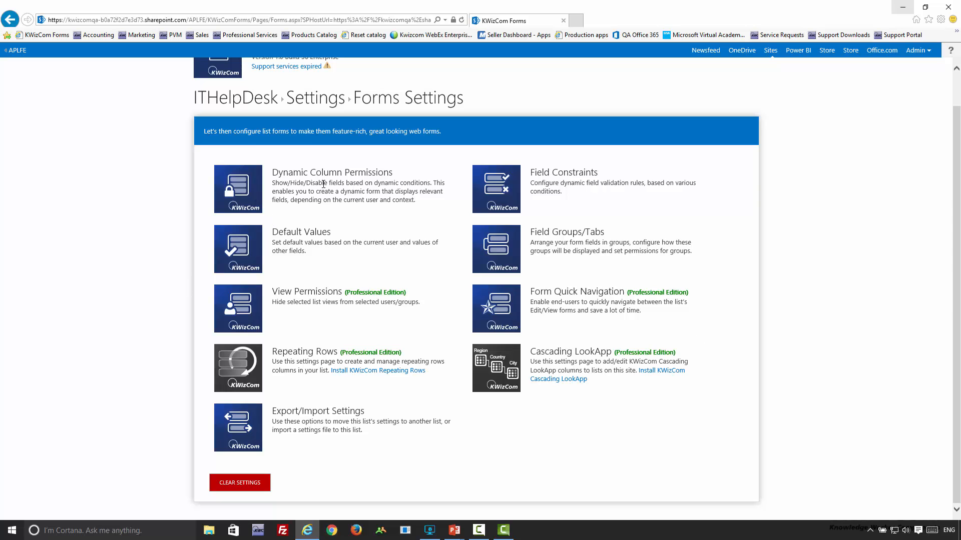
click(245, 193)
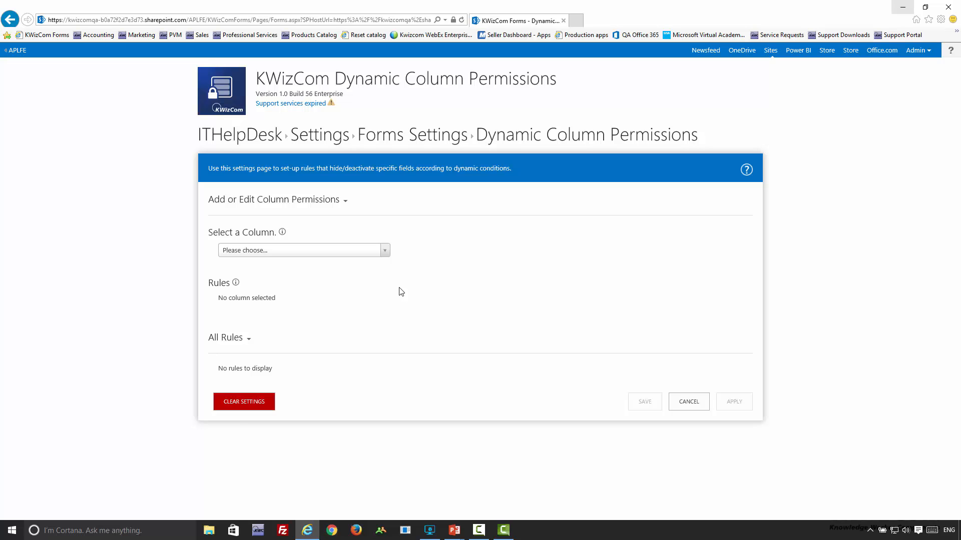
- Choose the Hardware type column and add a new permission rule for it
click(387, 251)
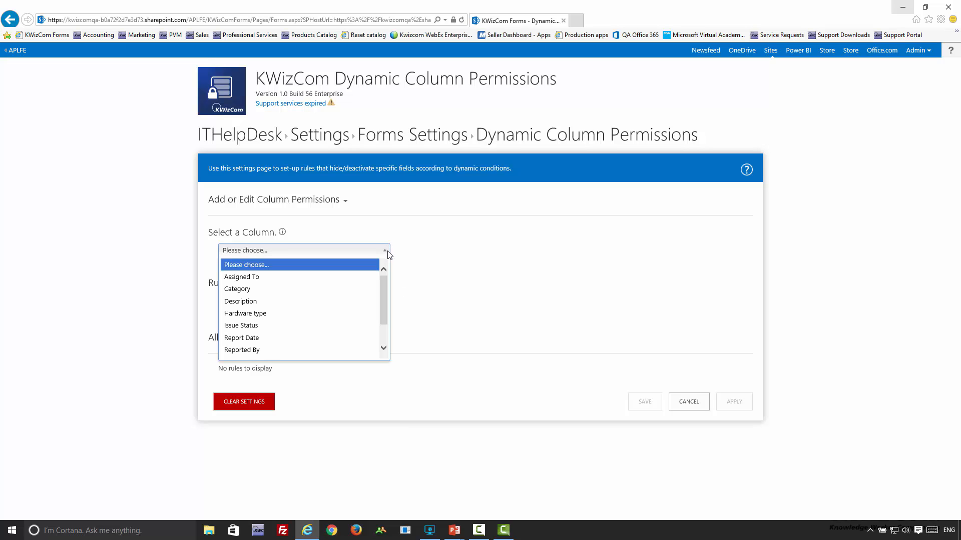
scroll(344, 321, down, 1)
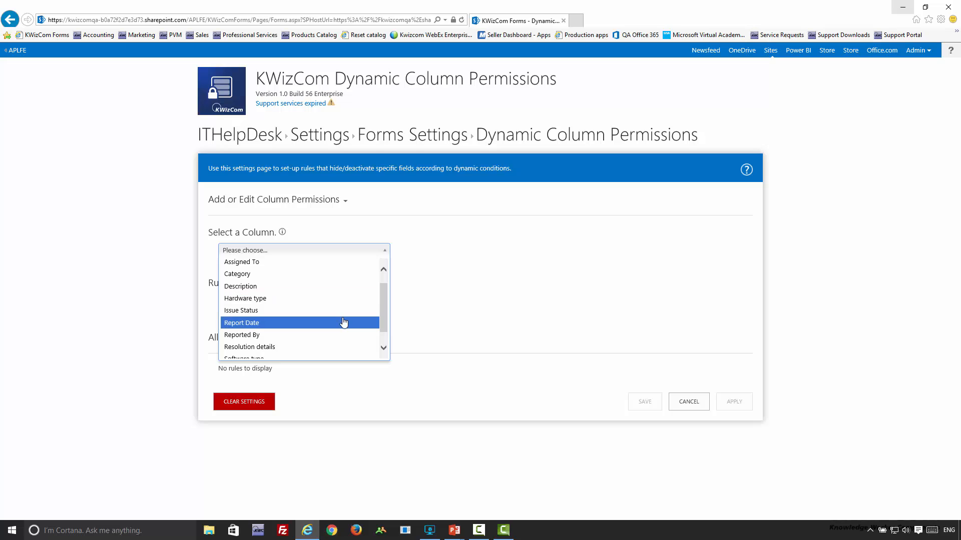
scroll(344, 322, down, 1)
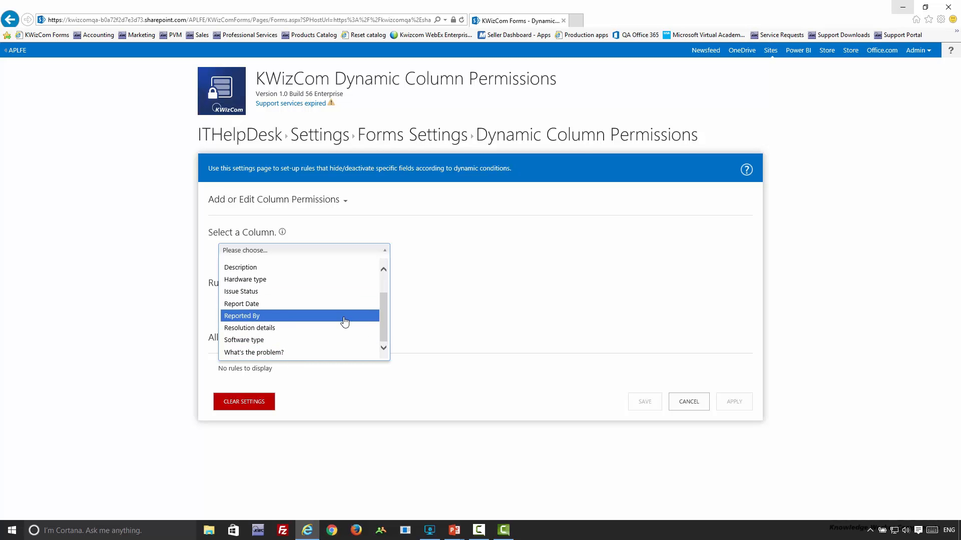
click(270, 281)
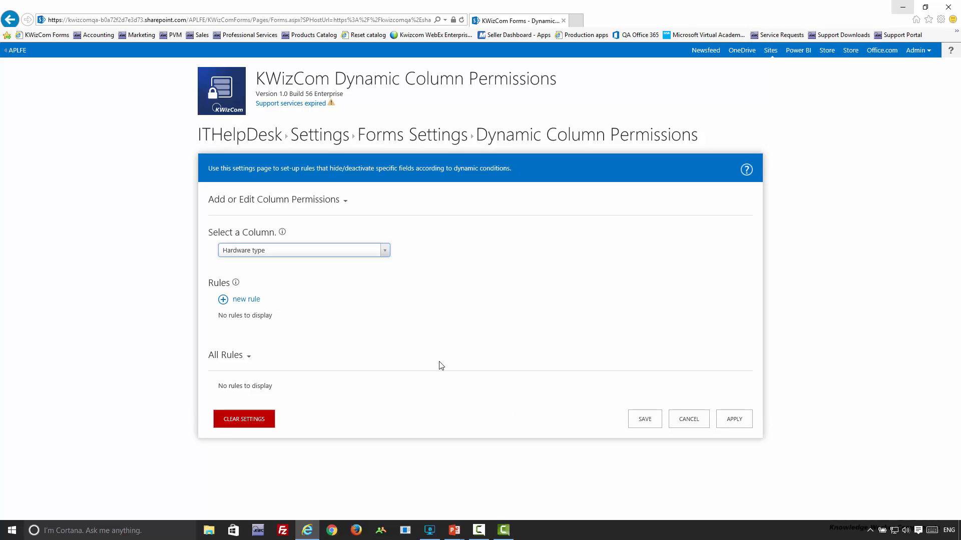
click(250, 301)
click(250, 301)
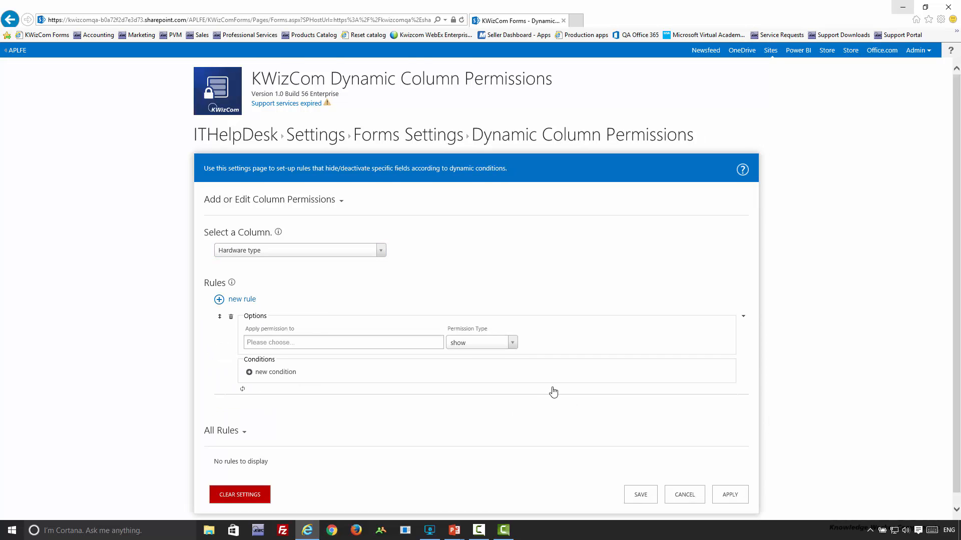
- Apply the Hardware type rule to the new, edit and view item forms with the permission type hide
scroll(307, 371, down, 1)
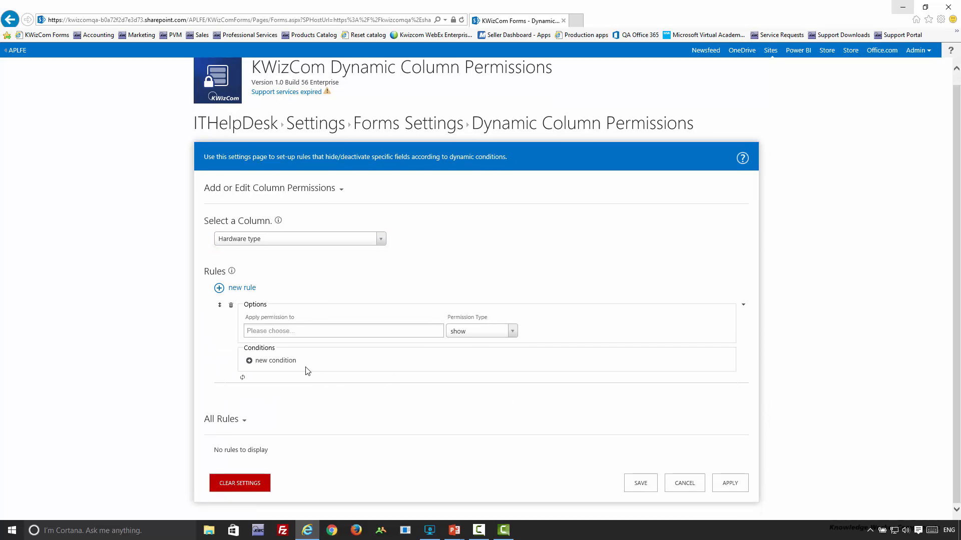
click(288, 330)
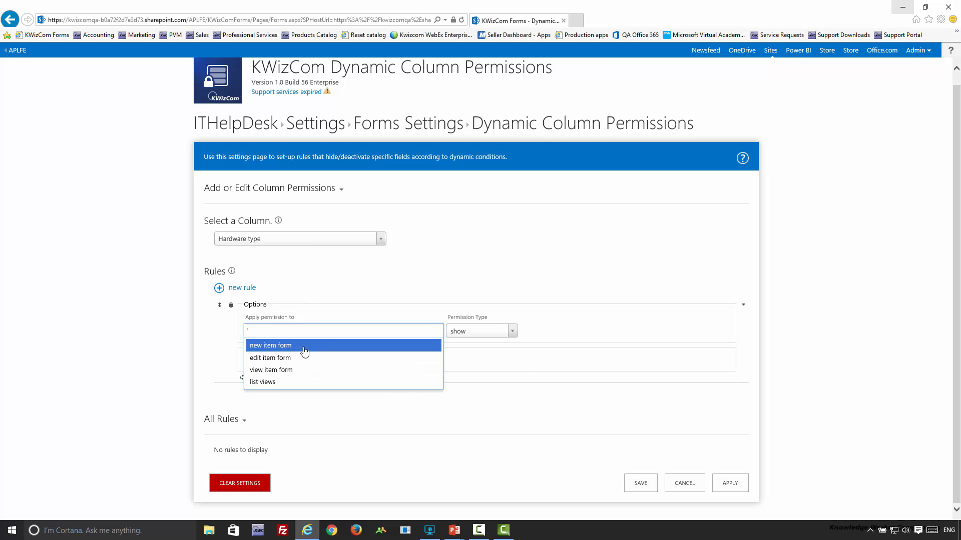
click(302, 348)
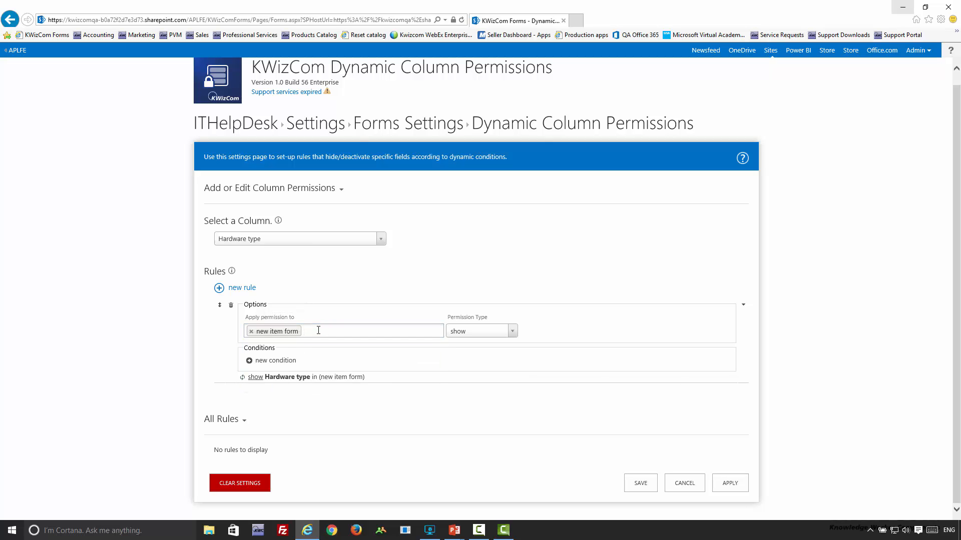
click(317, 331)
click(314, 346)
click(367, 331)
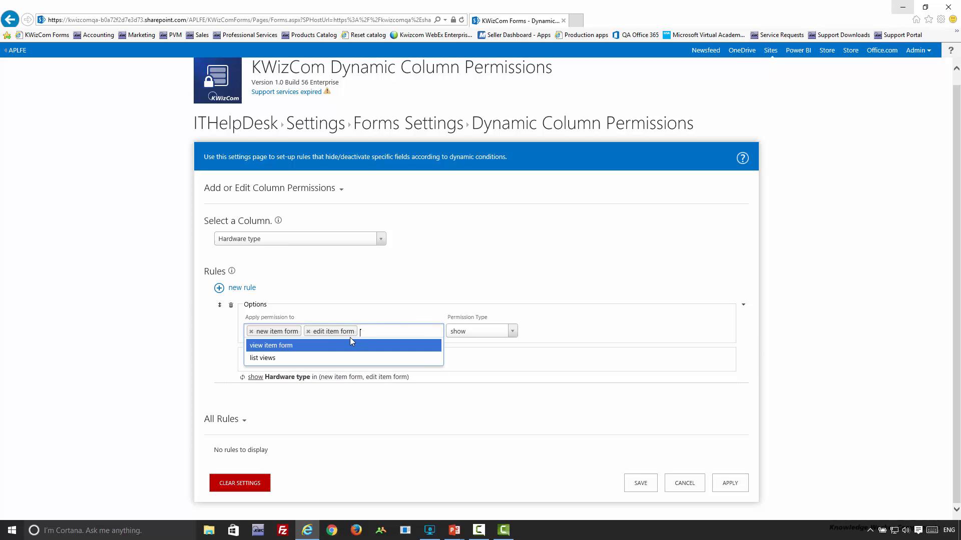
click(339, 345)
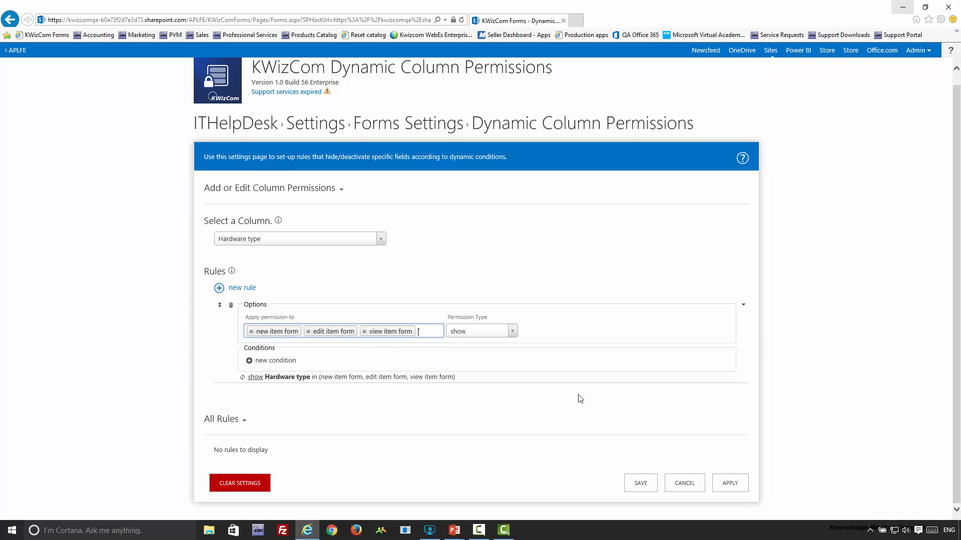
click(513, 332)
click(471, 360)
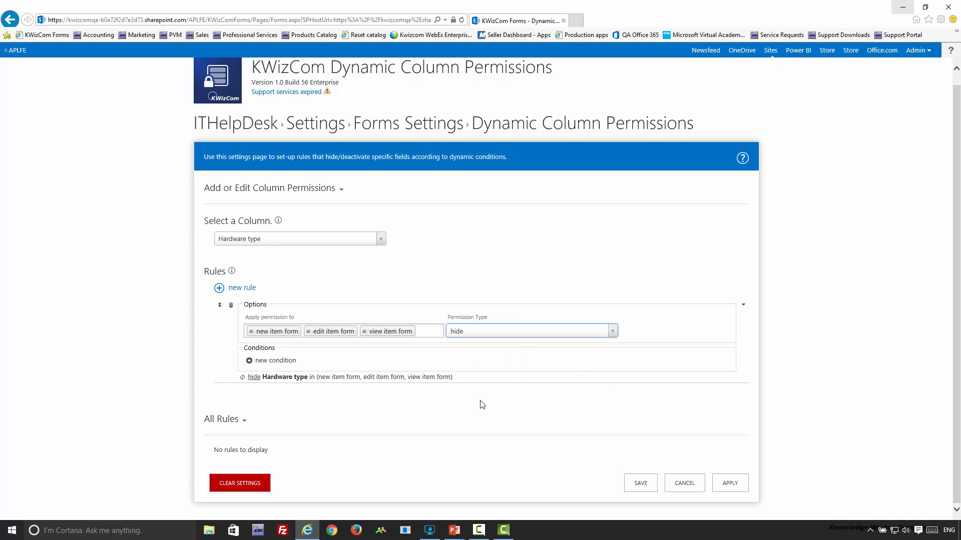
- Add a condition to the rule requiring that the current value of Category is not equal to Hardware
click(290, 361)
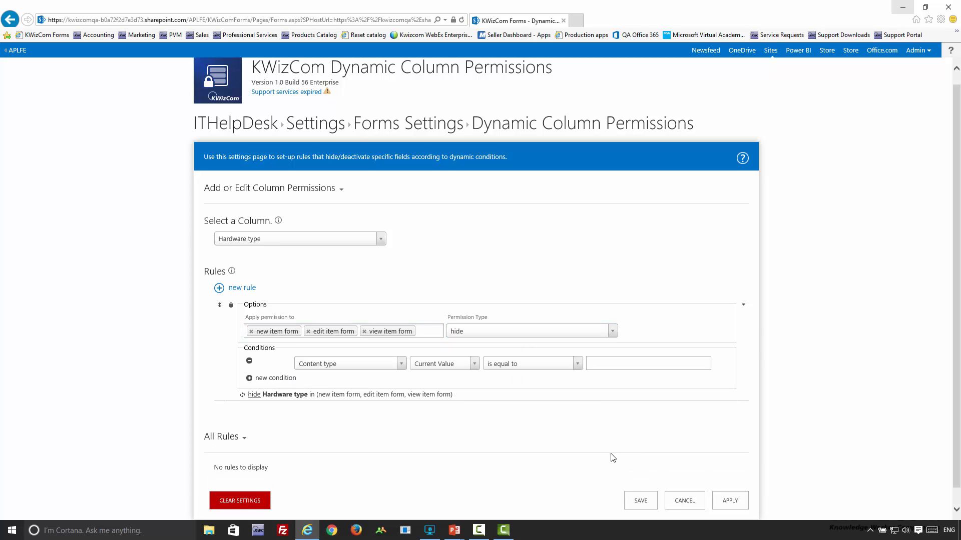
click(392, 369)
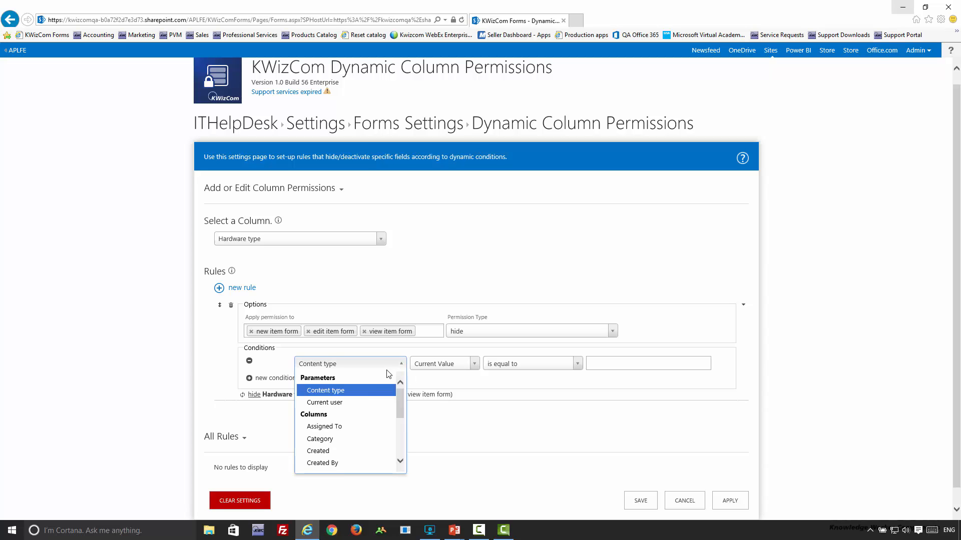
click(347, 439)
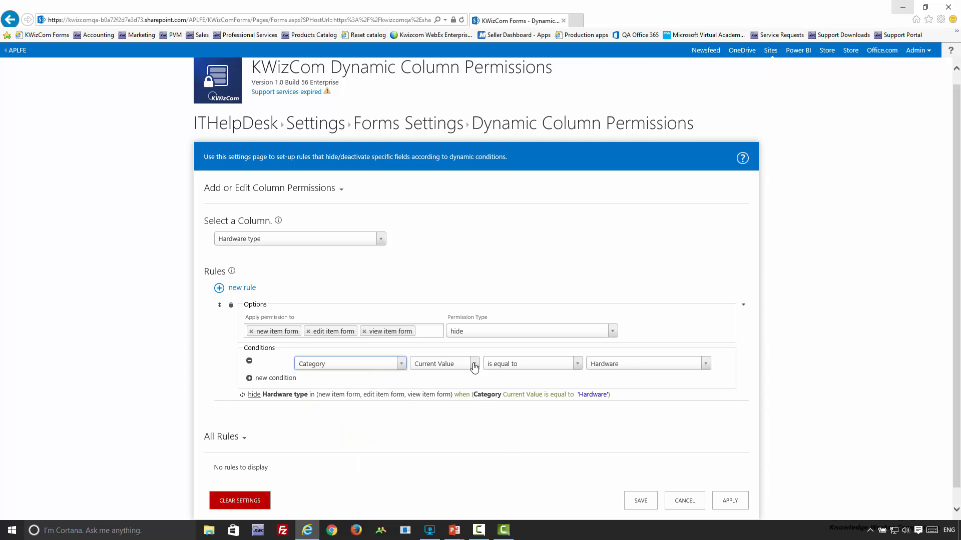
click(502, 368)
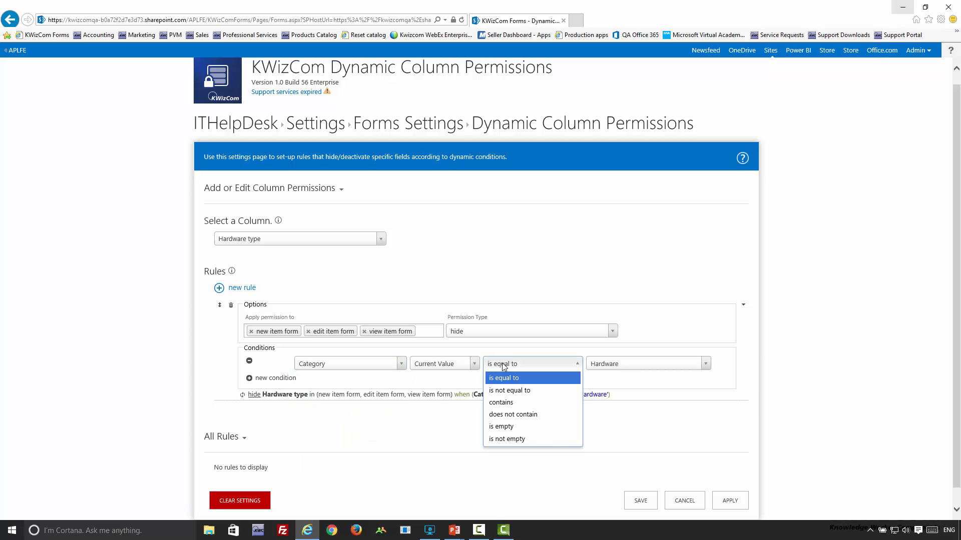
click(523, 393)
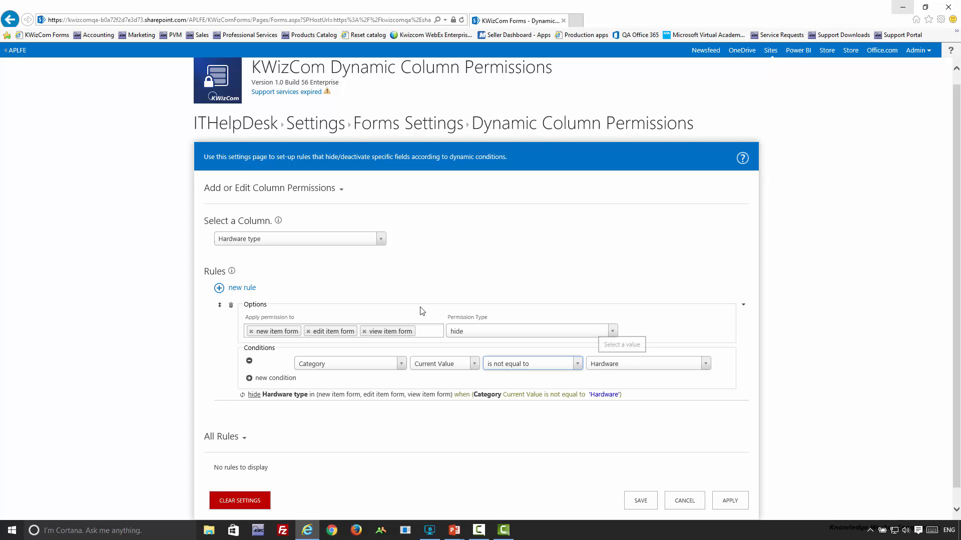
- Apply the Hardware type rule, and add a new permission rule for the Software type column
click(731, 501)
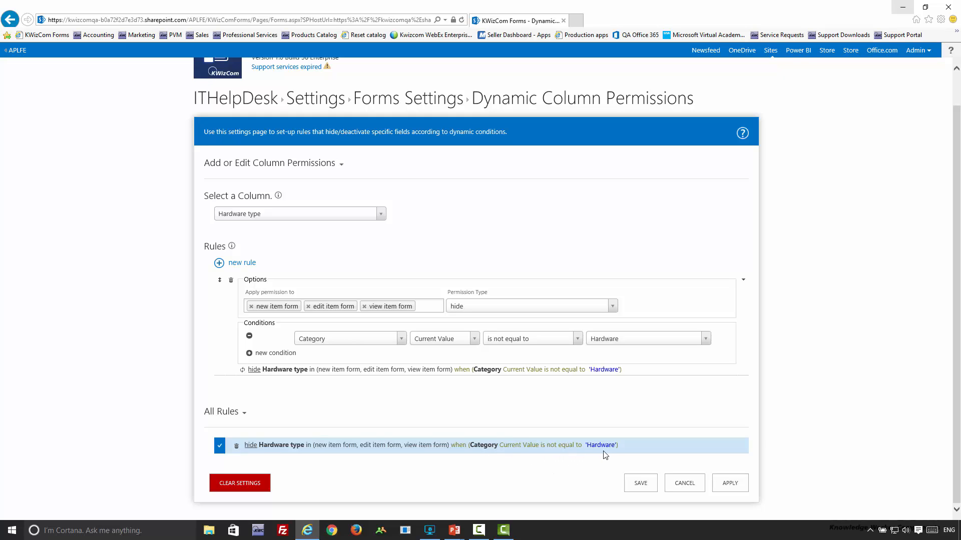
click(289, 217)
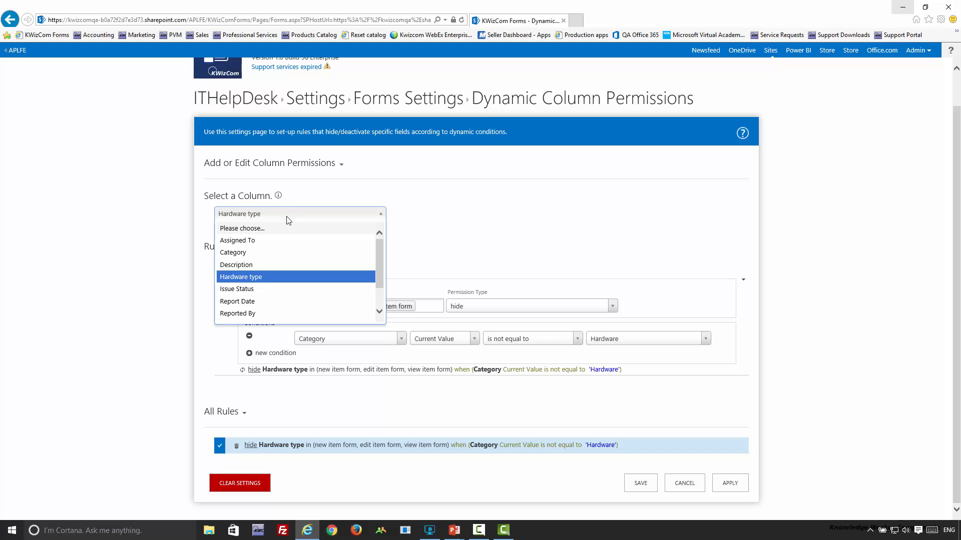
scroll(292, 295, down, 1)
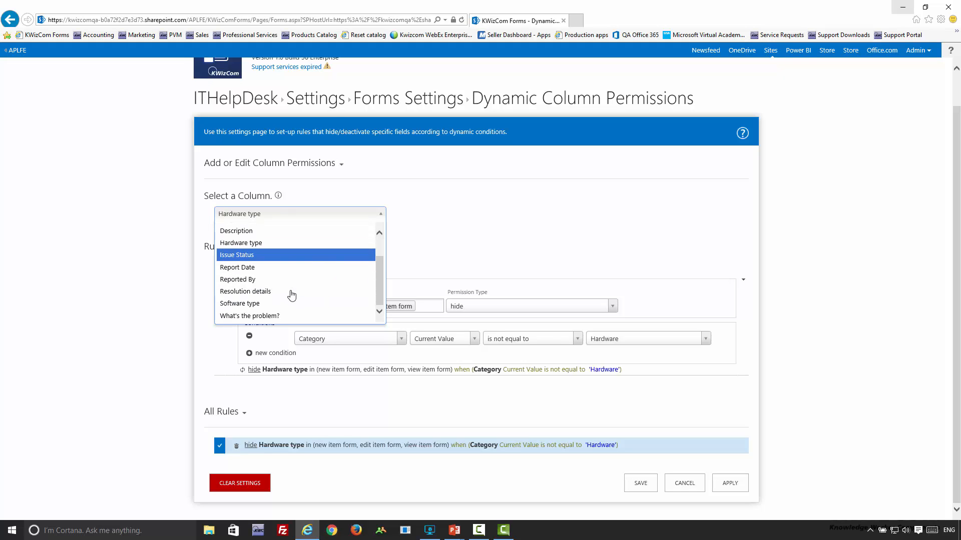
click(291, 303)
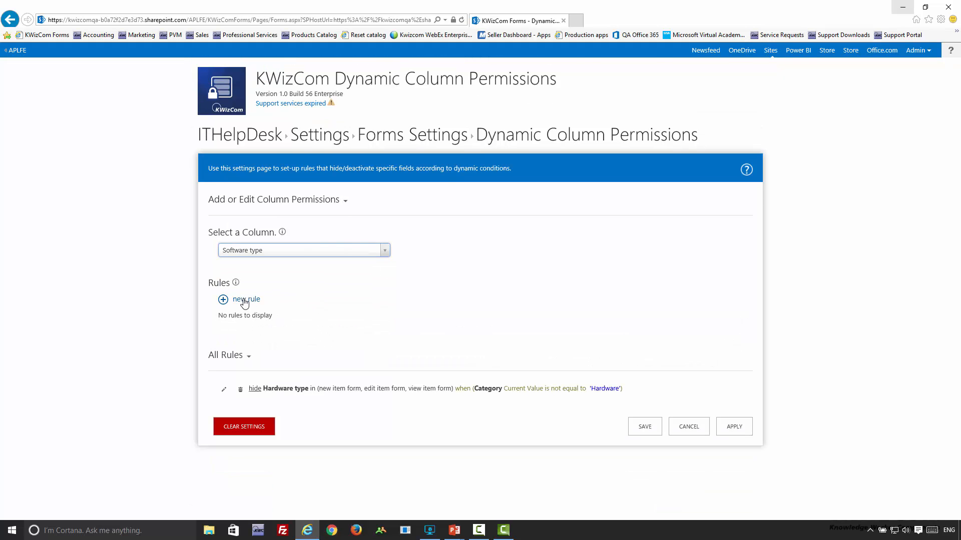
click(245, 301)
scroll(352, 338, down, 1)
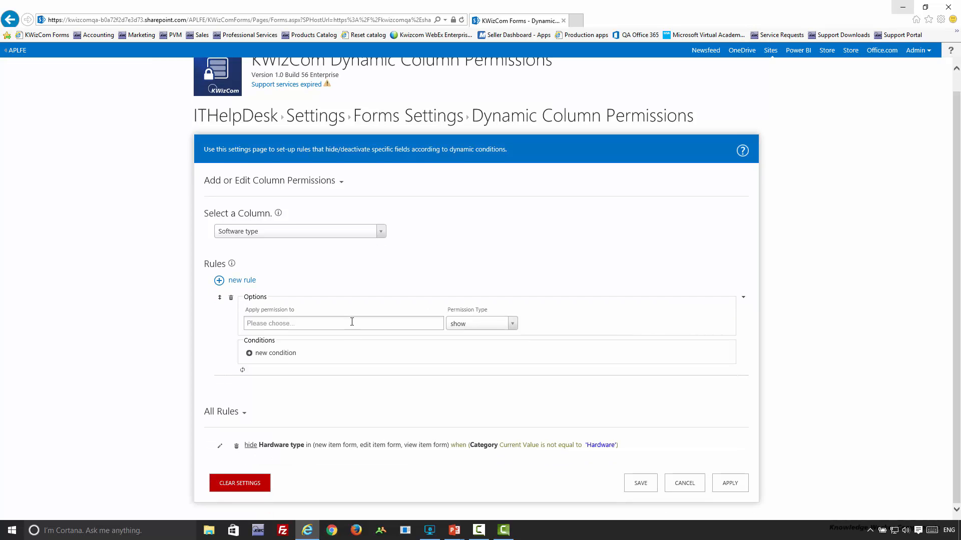
- Apply the Software type rule to the new, edit and view item forms with the permission type hide
click(334, 323)
click(284, 337)
click(356, 324)
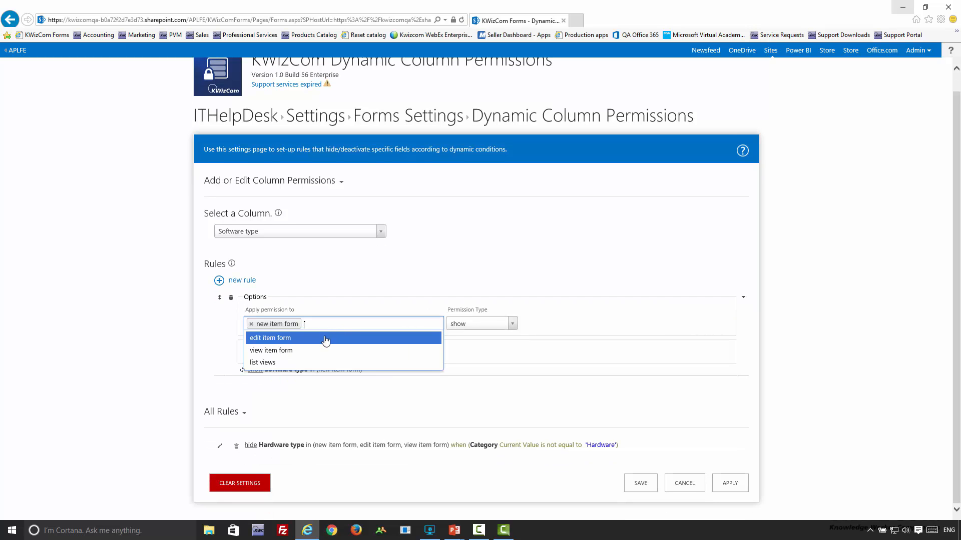
click(324, 338)
click(368, 324)
click(339, 340)
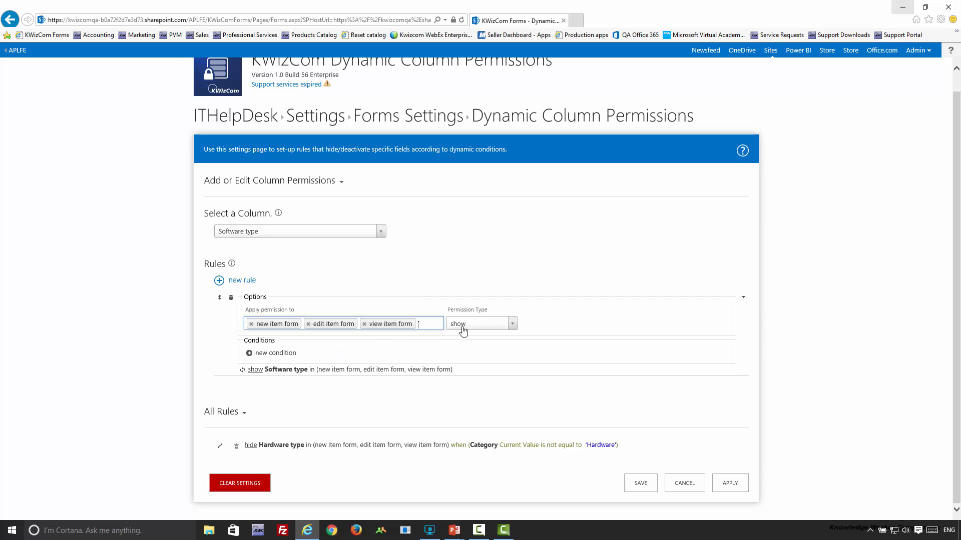
click(464, 328)
click(473, 350)
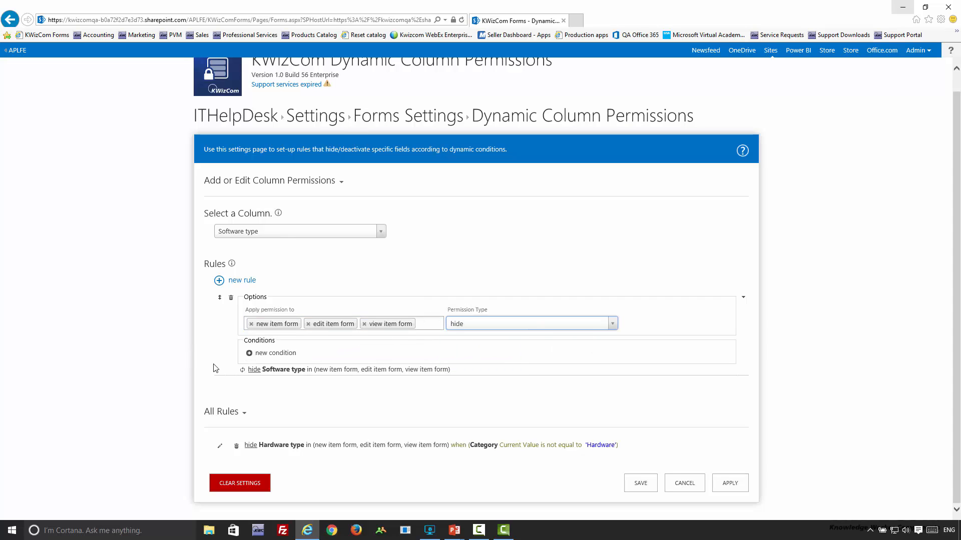
- Add a condition that the current value of Category is not equal to Software, and apply the Software type rule
click(266, 354)
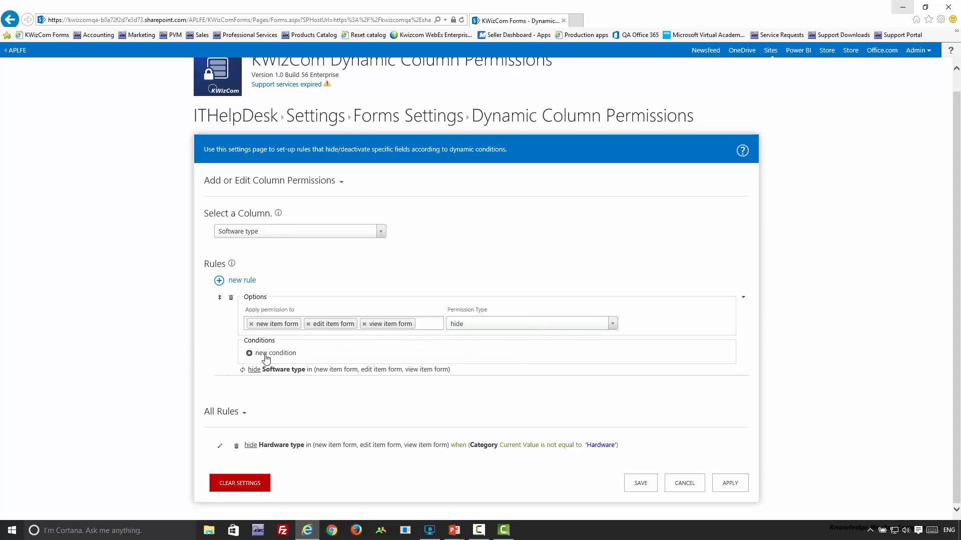
click(331, 358)
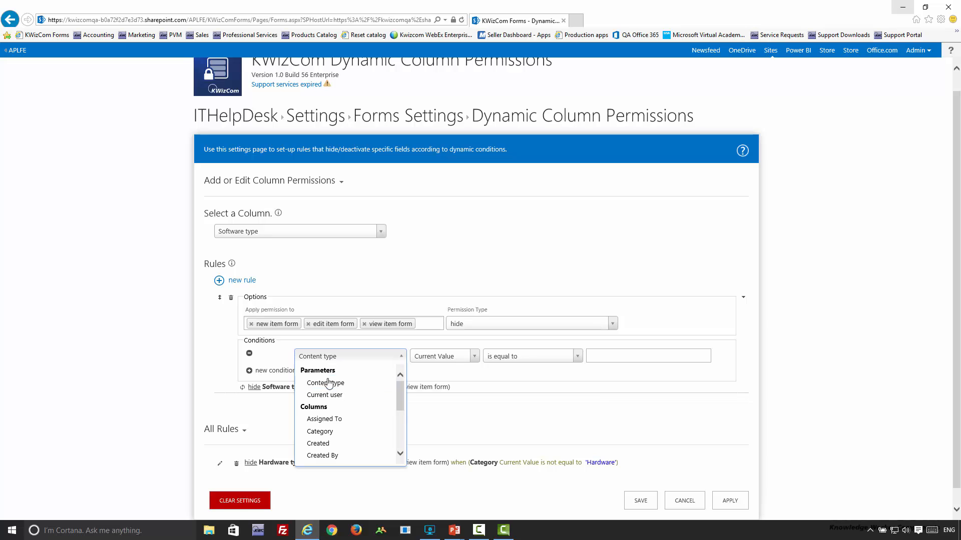
click(331, 433)
click(510, 360)
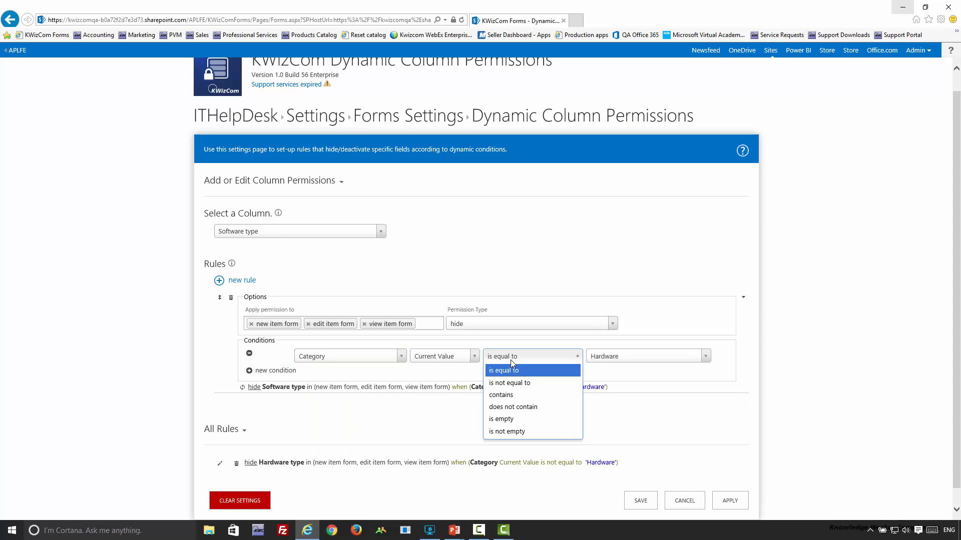
click(514, 382)
click(611, 362)
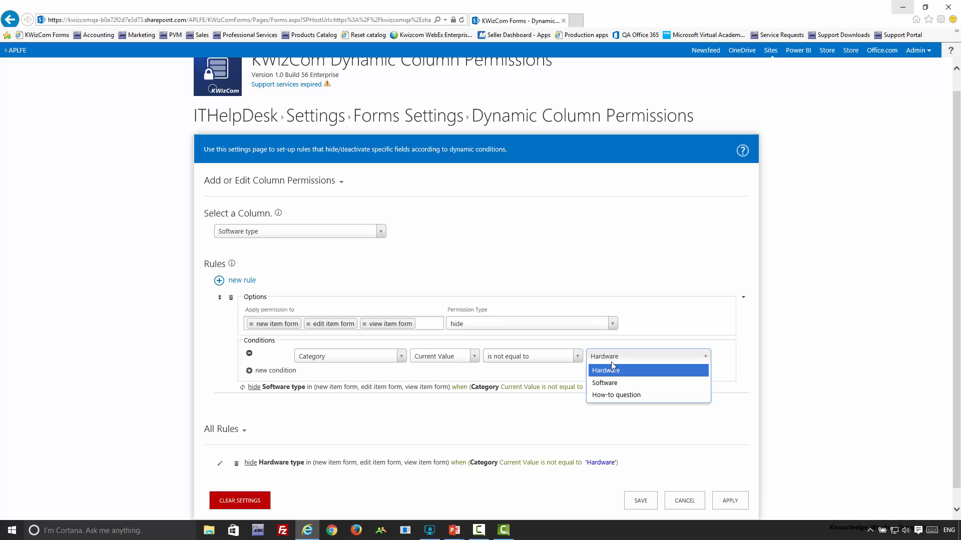
click(616, 383)
click(730, 500)
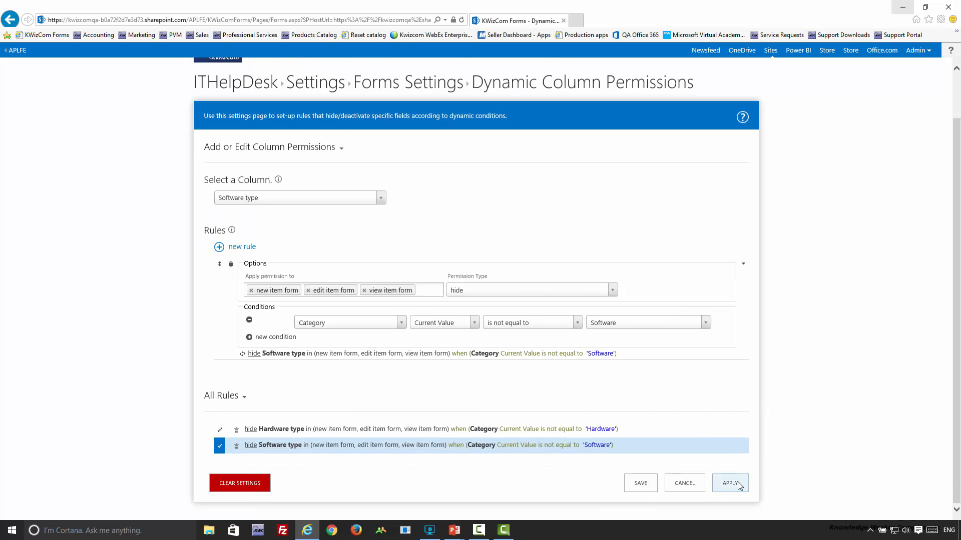
click(737, 487)
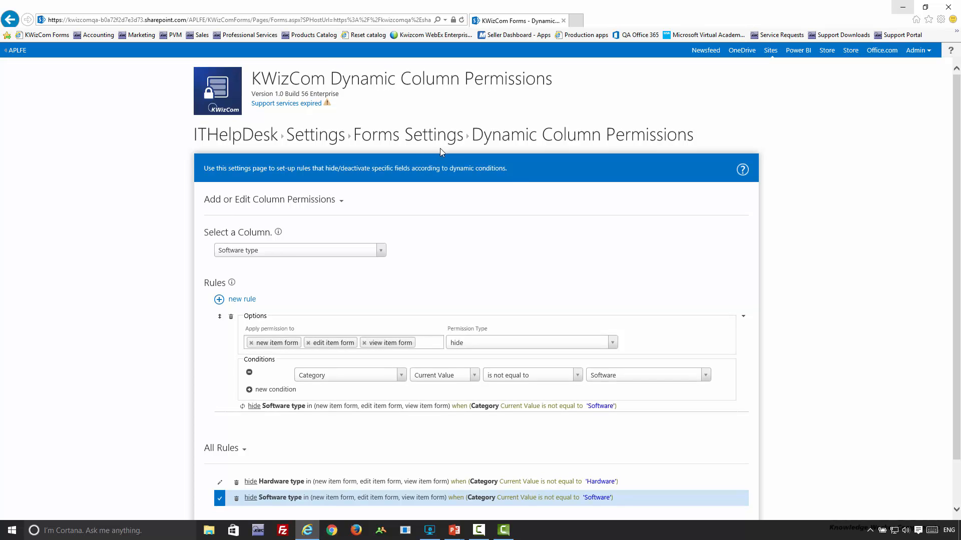
- Open the ITHelpDesk list in a new browser tab and start a new item
right_click(232, 142)
click(253, 157)
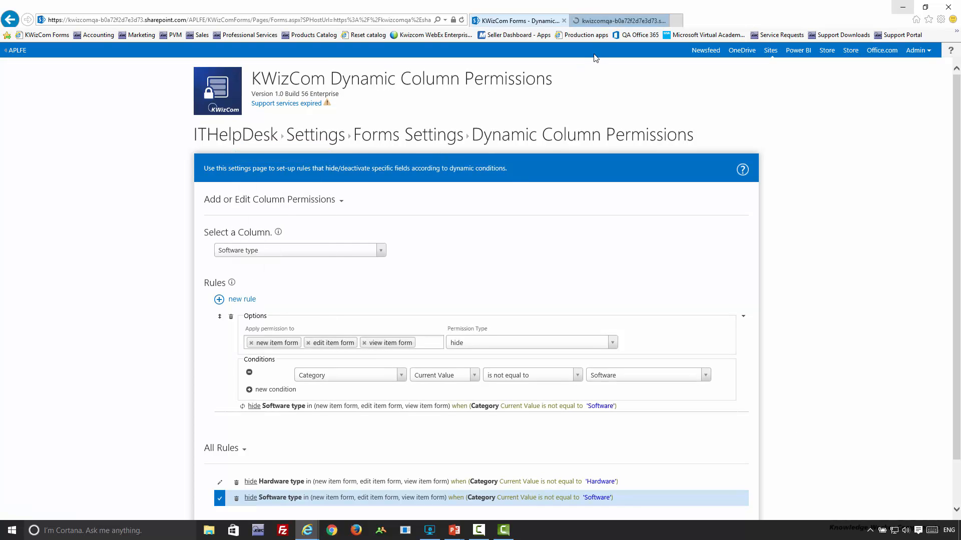
click(596, 19)
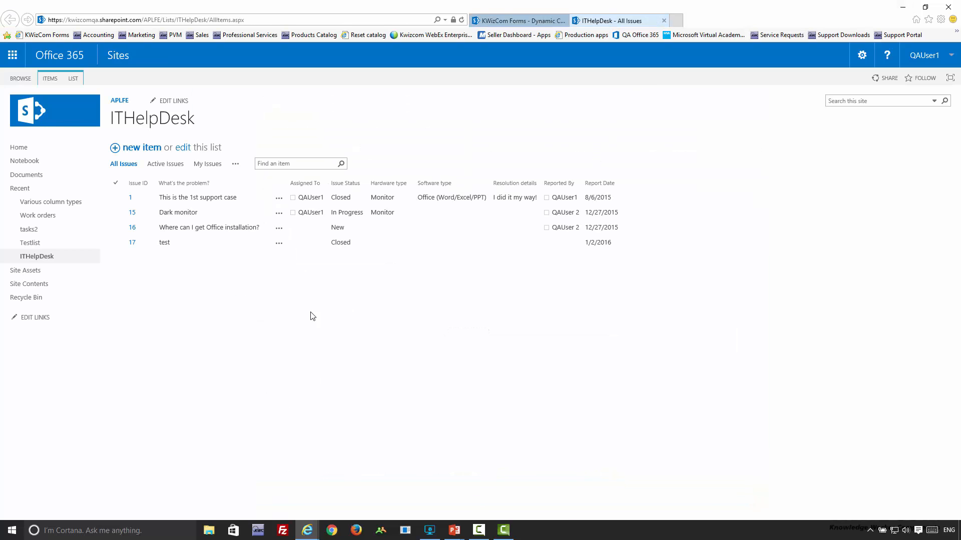
click(143, 148)
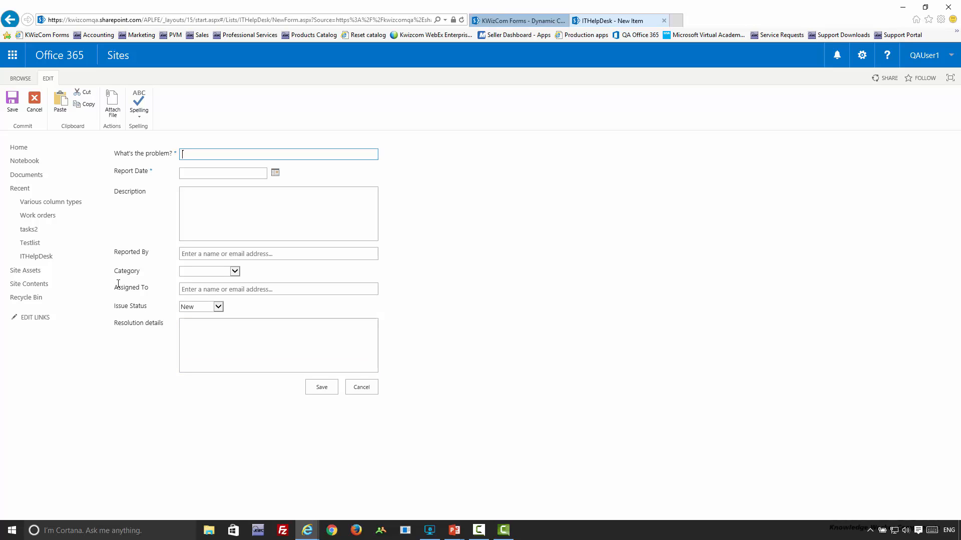
- Test the column rules in the new item form by setting Category to Hardware and to Software
click(212, 279)
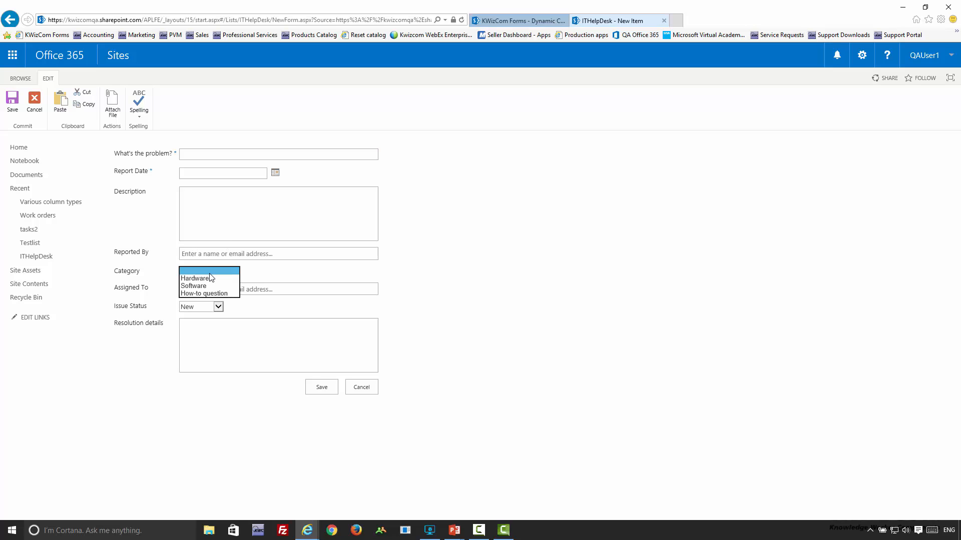
click(210, 278)
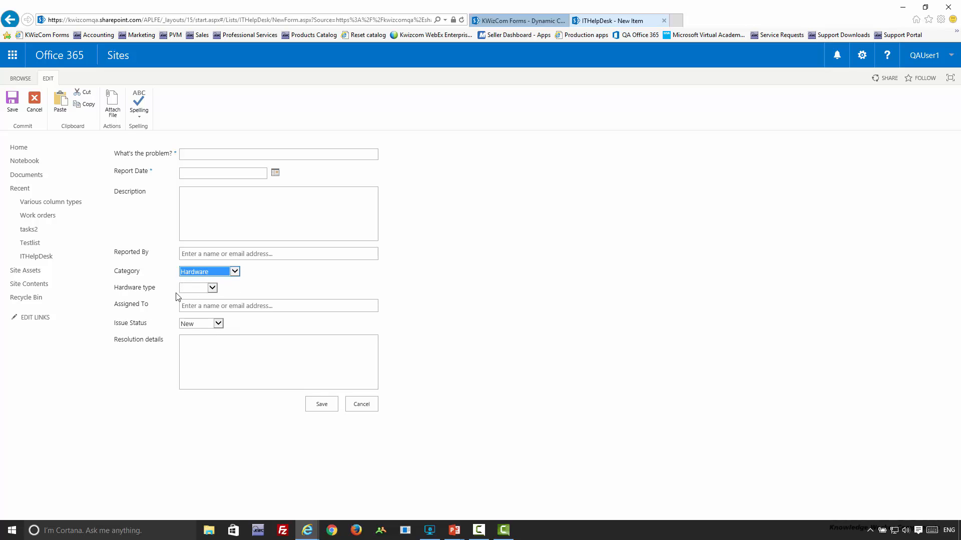
click(196, 289)
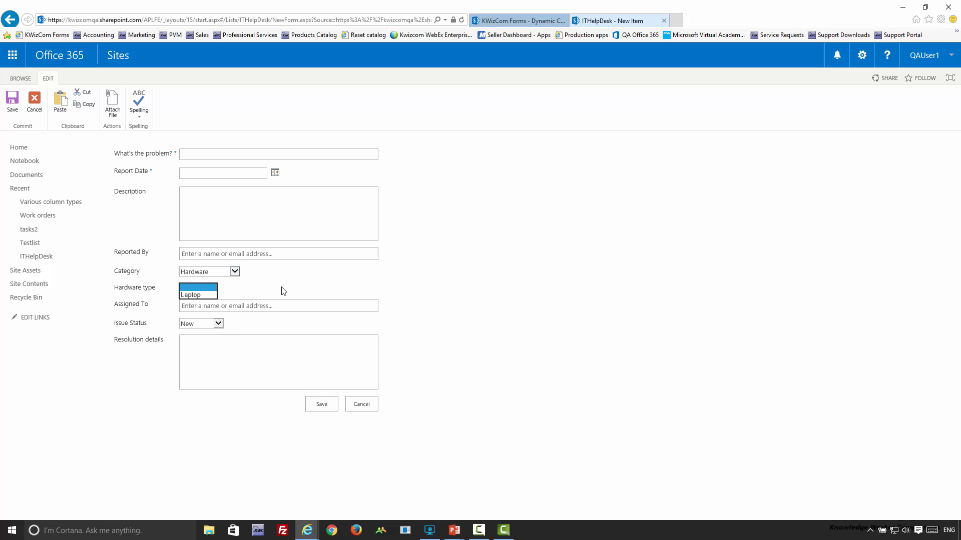
click(283, 291)
click(234, 271)
click(205, 279)
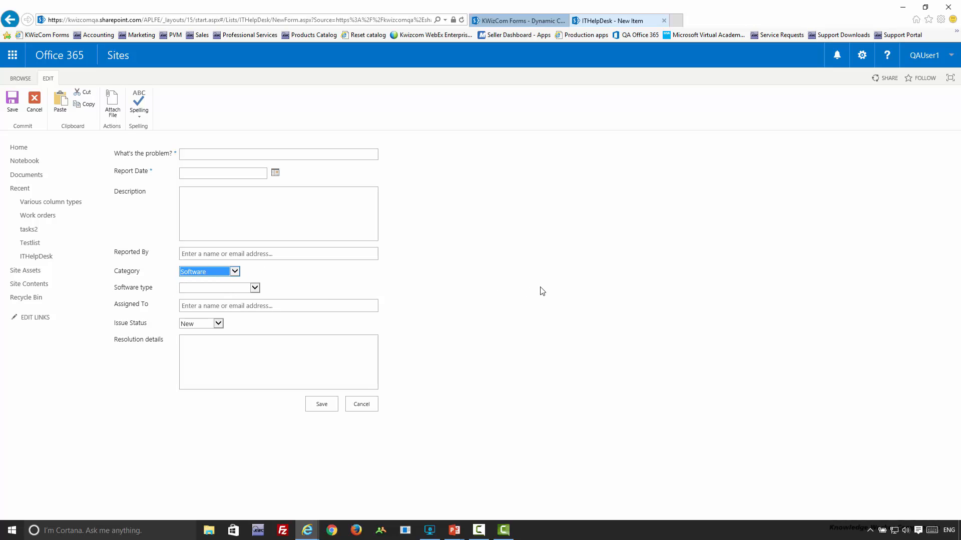
- Return to the Dynamic Column Permissions settings and review the parameters and columns available for the Software type rule's condition
click(520, 21)
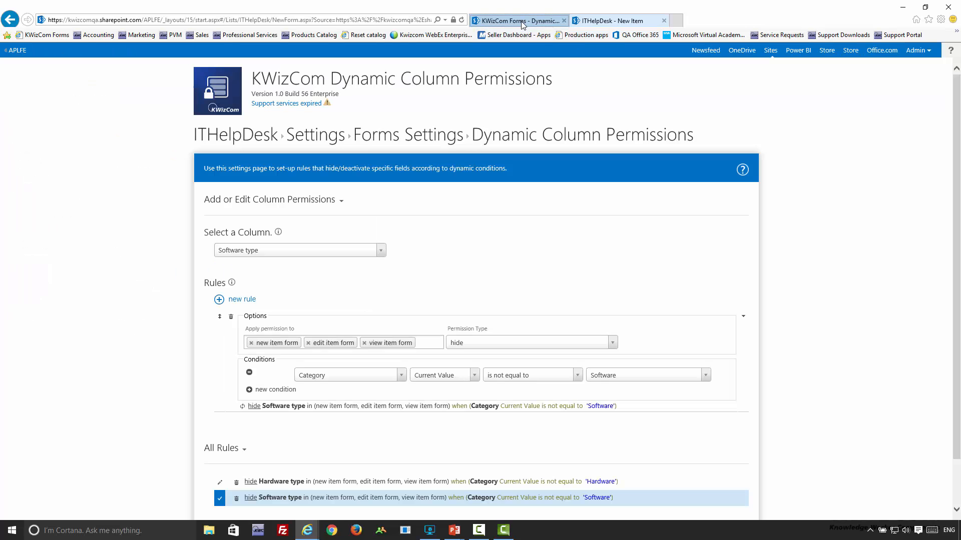
scroll(763, 316, down, 1)
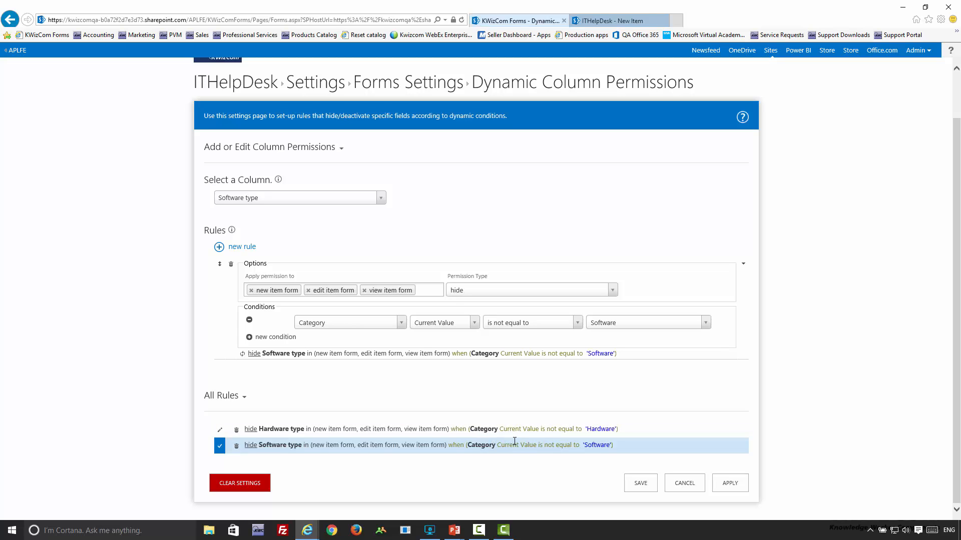
click(383, 324)
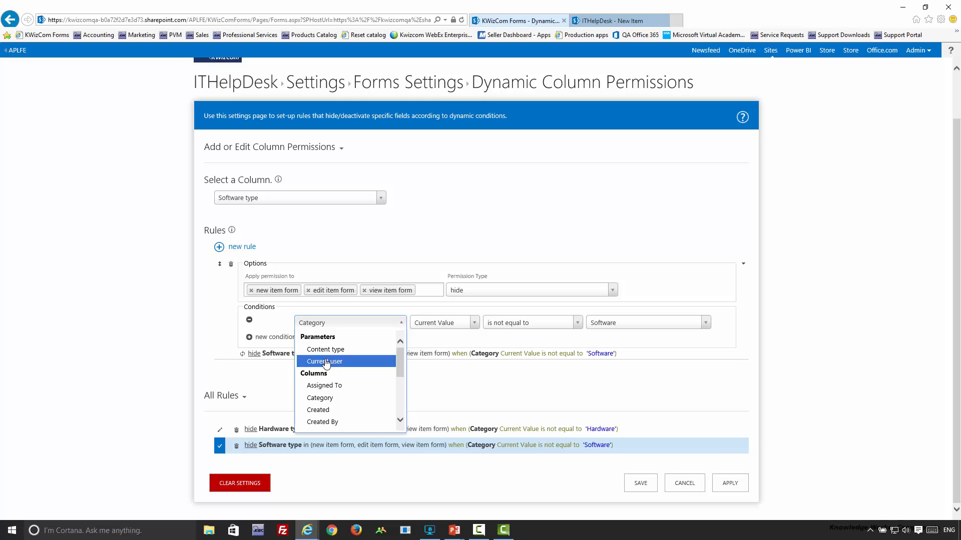
click(816, 320)
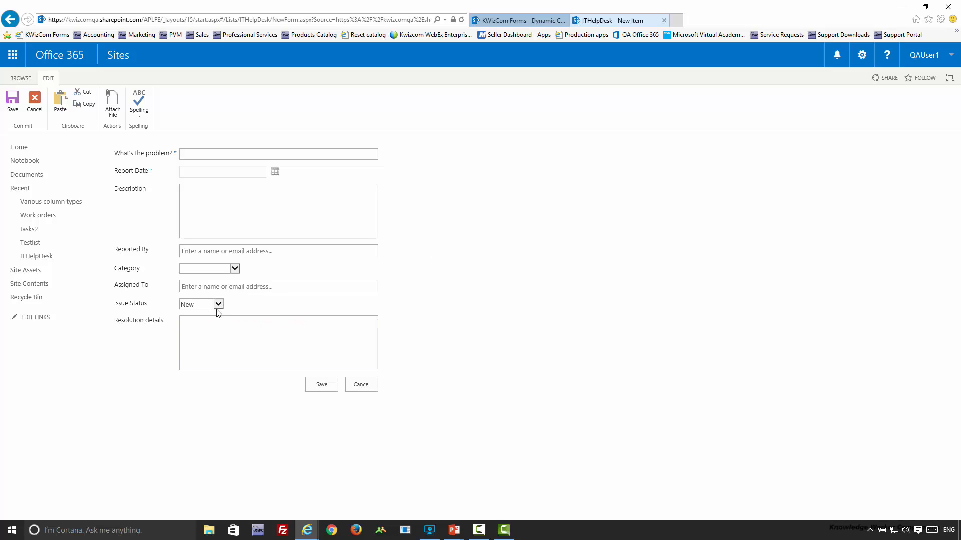
- Set Issue Status to Closed in the new item form and check the Resolution details field
click(205, 336)
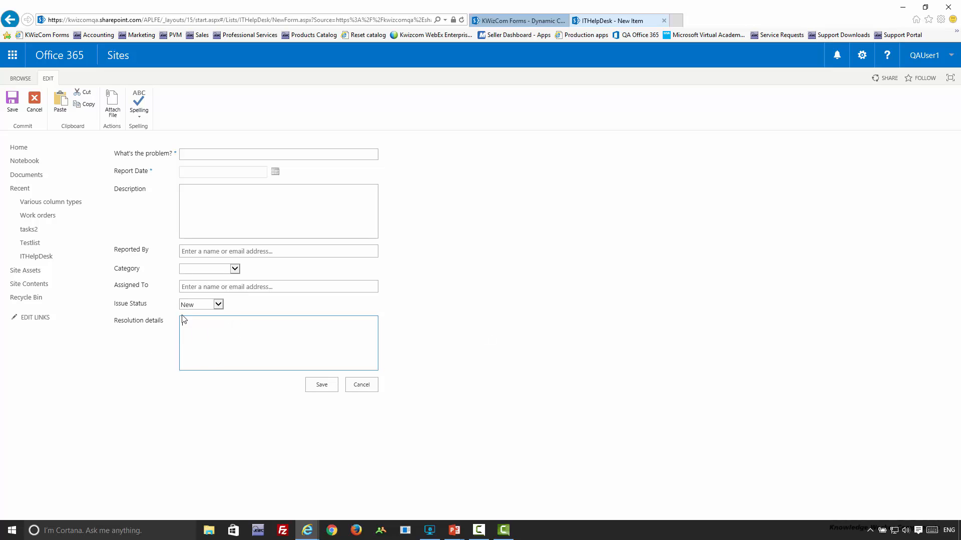
click(218, 305)
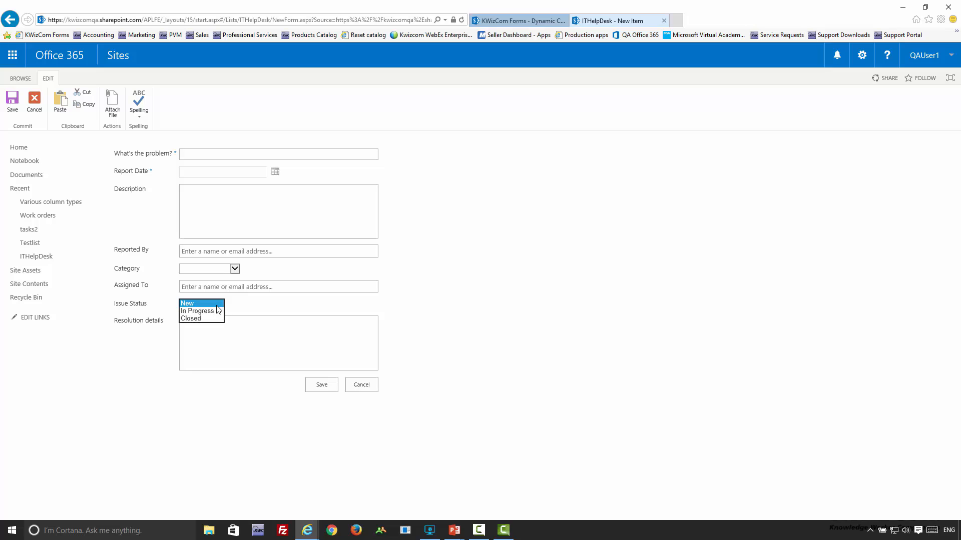
click(217, 319)
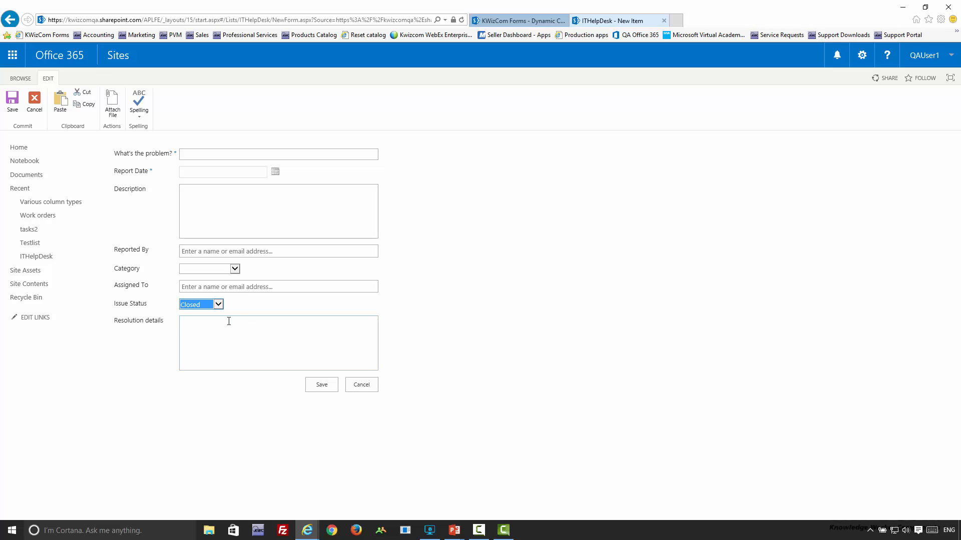
drag(114, 321, 153, 321)
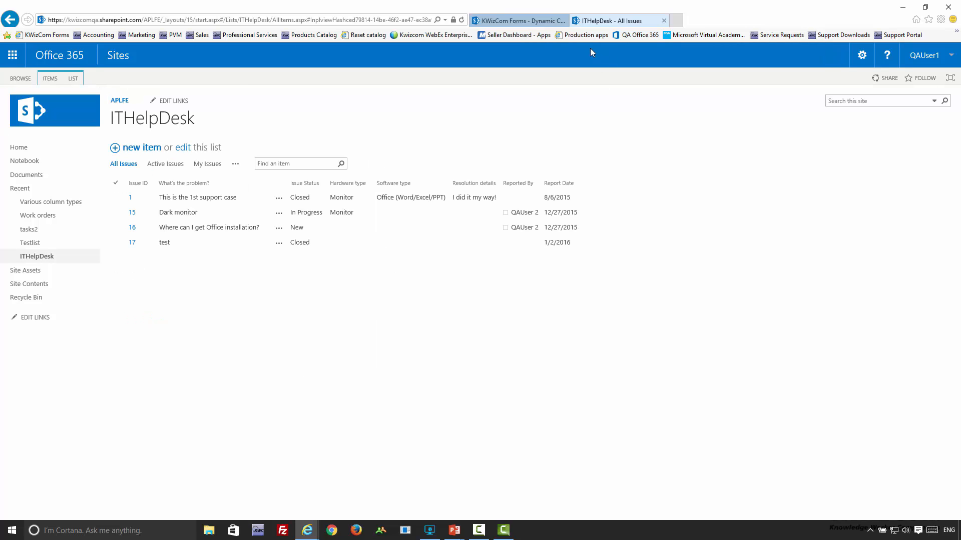
- Return to the KWizCom Forms settings, leave Dynamic Column Permissions and open the Field Constraints settings for ITHelpDesk
click(531, 23)
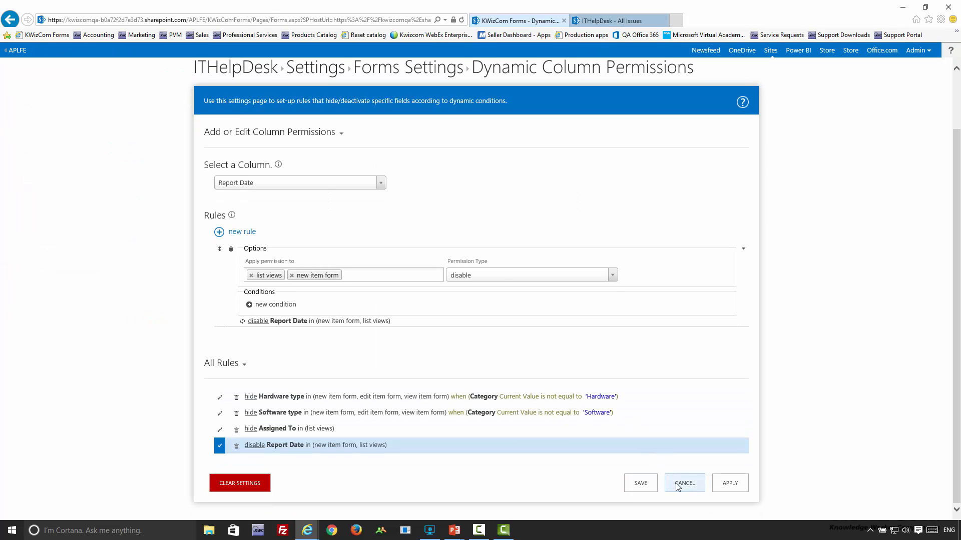
click(683, 483)
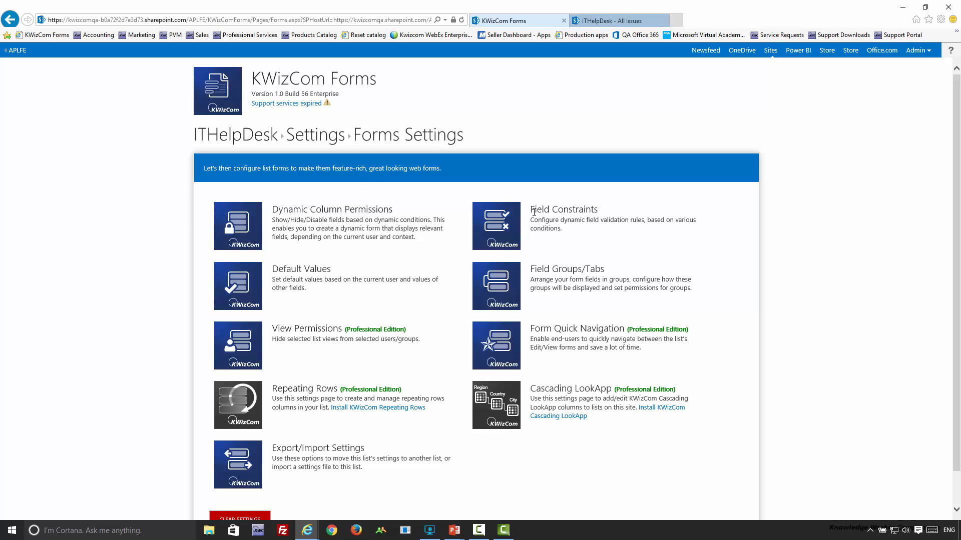
click(497, 236)
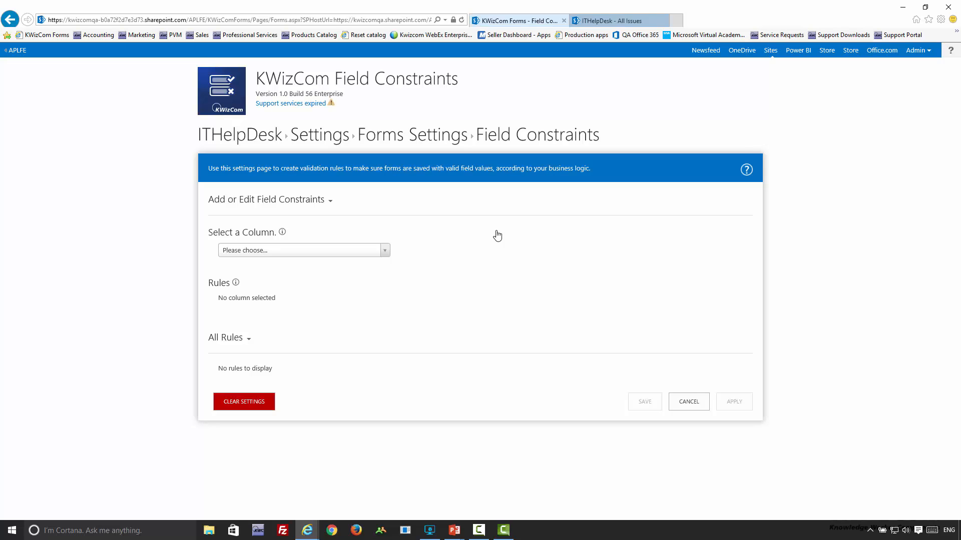
- Choose the Resolution details column and add a new field constraint rule for it
click(358, 252)
scroll(328, 318, down, 1)
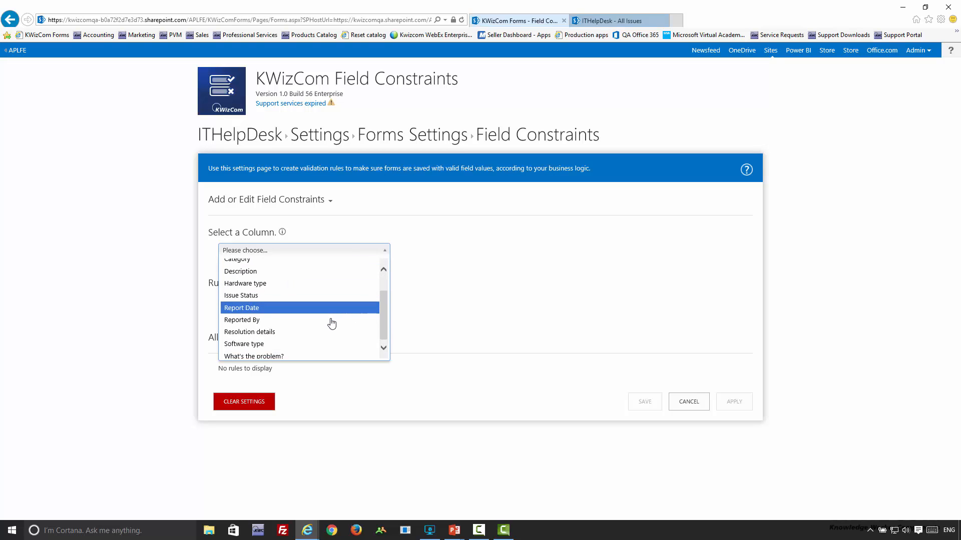
click(320, 332)
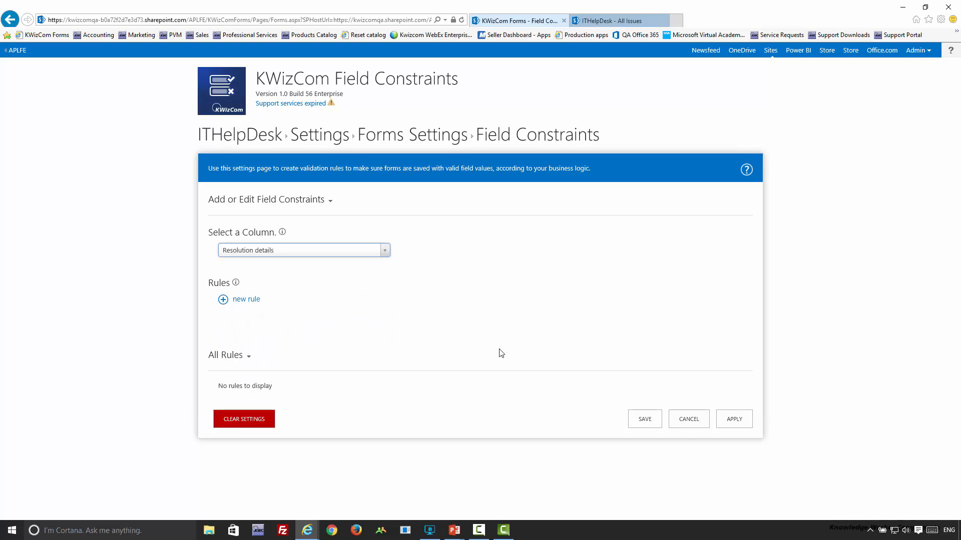
click(245, 300)
scroll(453, 409, down, 2)
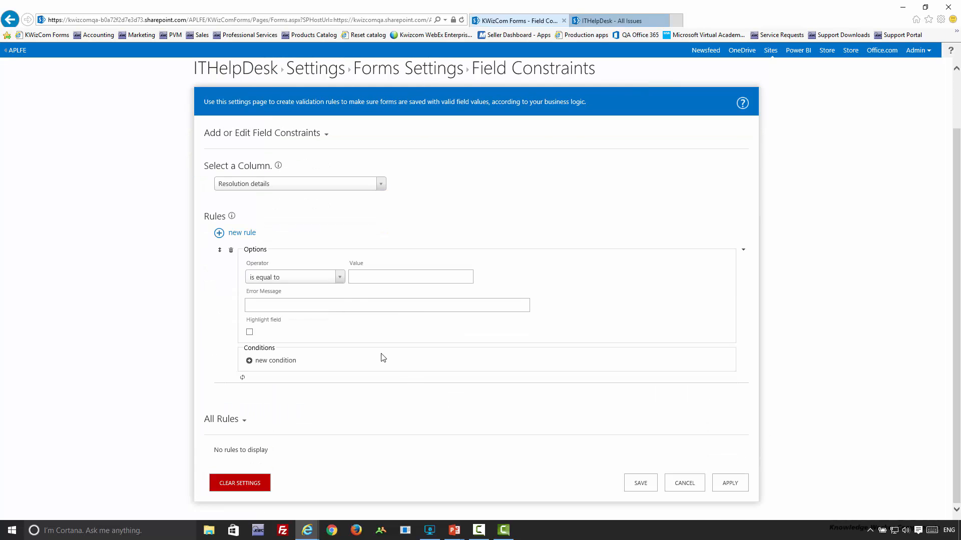
- Set the Resolution details rule's operator to "is not empty" and check its error message
click(340, 278)
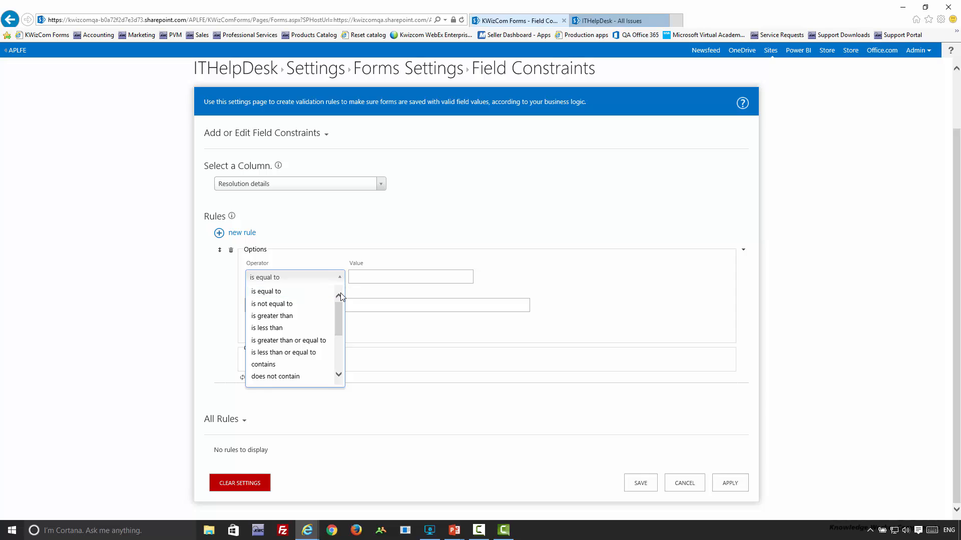
mouse_move(340, 308)
mouse_down()
mouse_move(341, 345)
mouse_move(341, 304)
mouse_up()
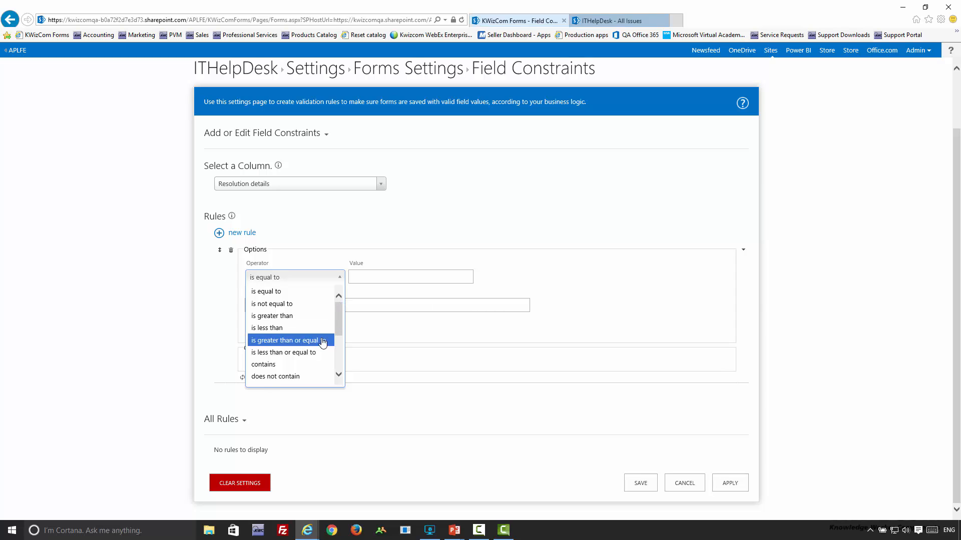
scroll(314, 358, down, 5)
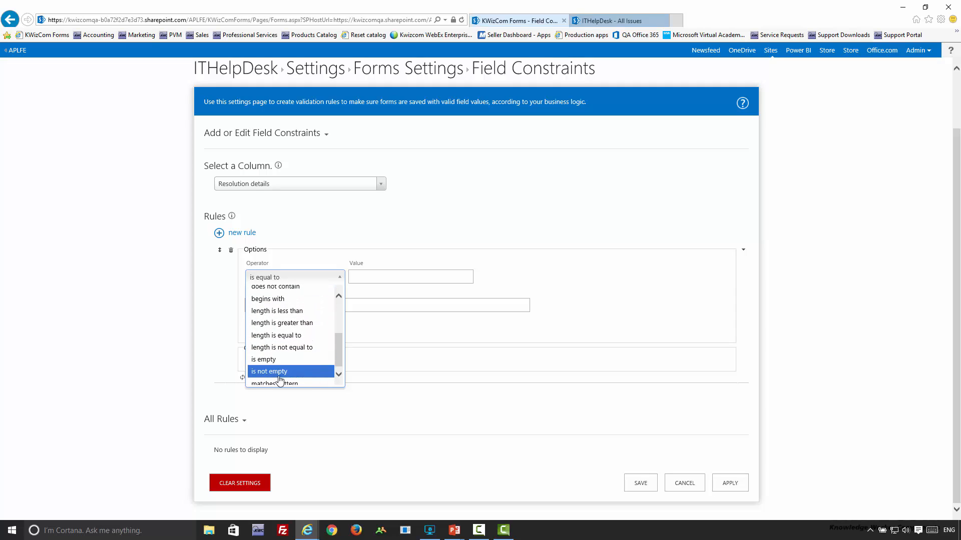
click(272, 371)
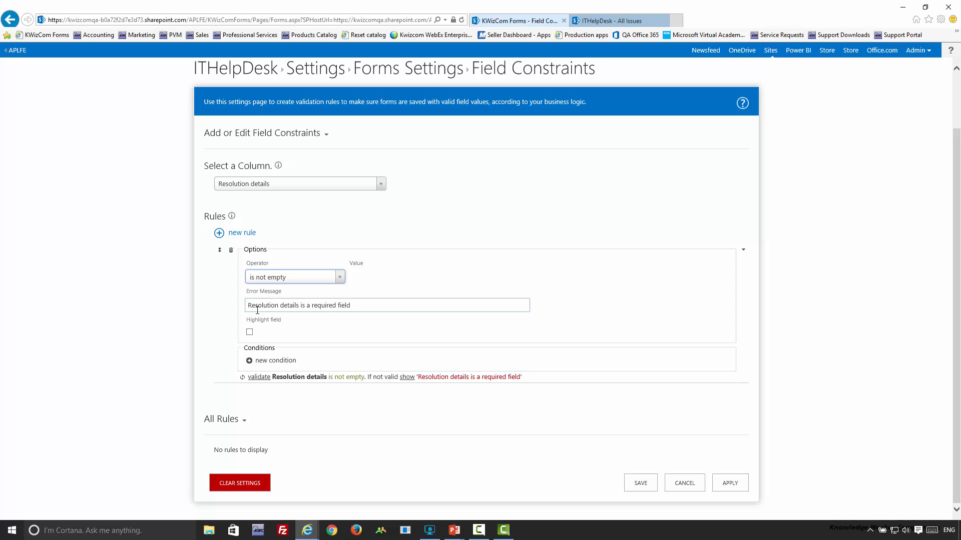
click(358, 304)
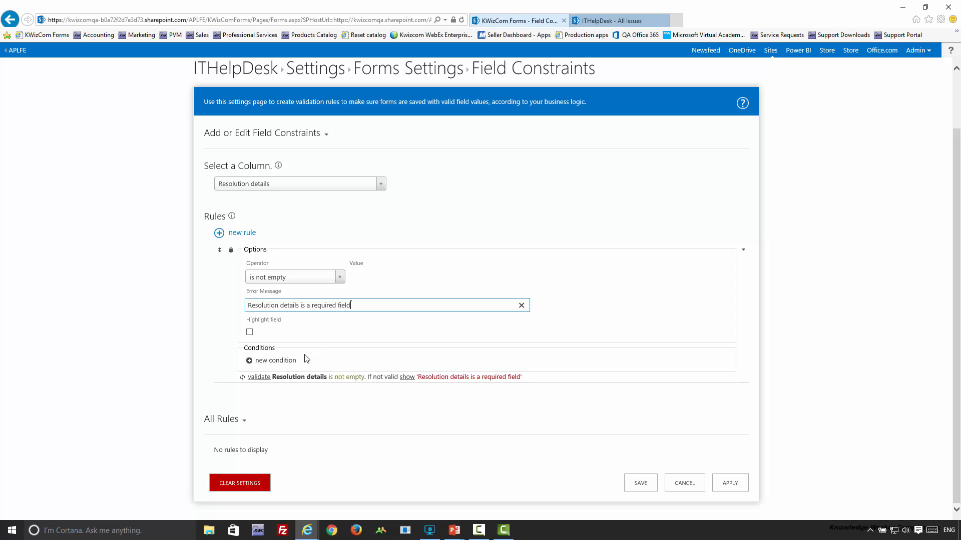
- Add a condition that the Issue Status current value is equal to Closed, and apply the field constraint
click(278, 362)
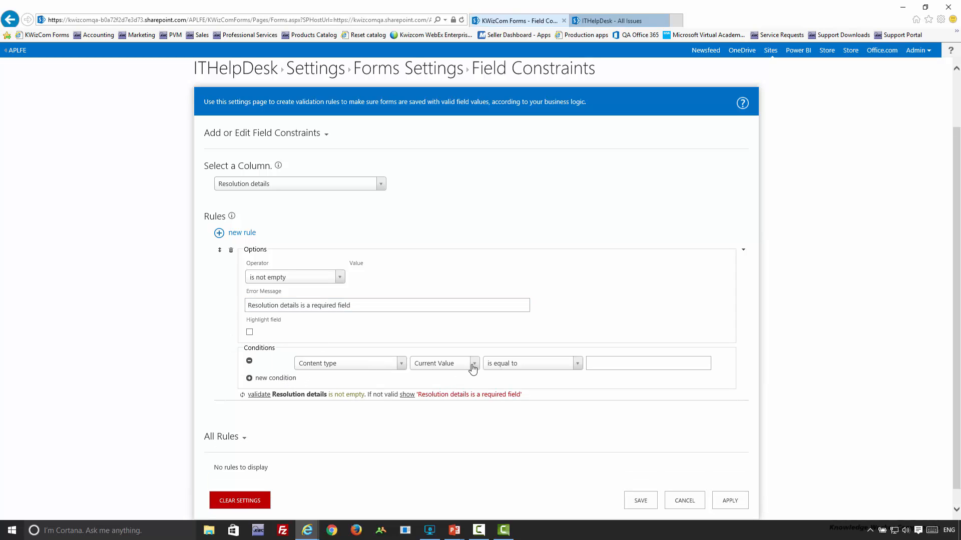
click(374, 372)
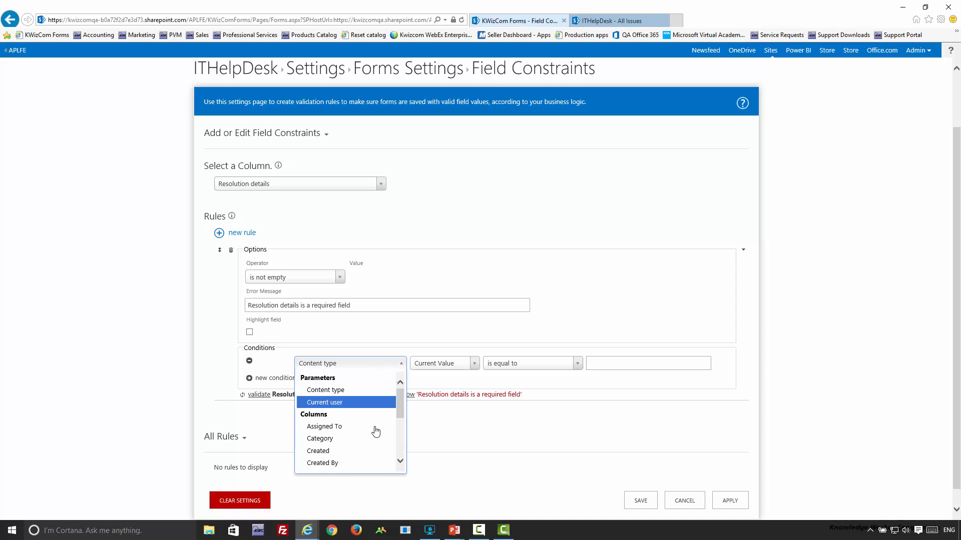
scroll(366, 453, down, 3)
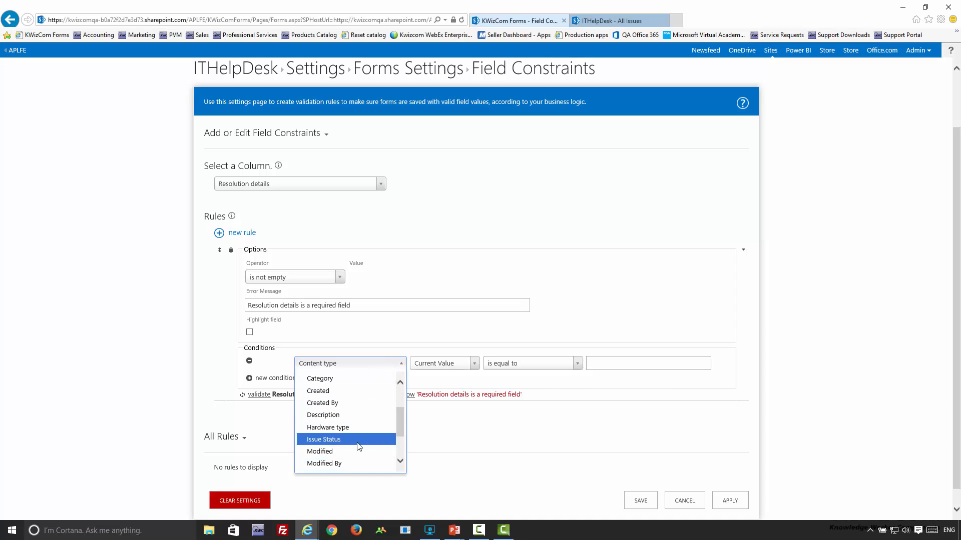
click(358, 440)
click(513, 365)
click(514, 366)
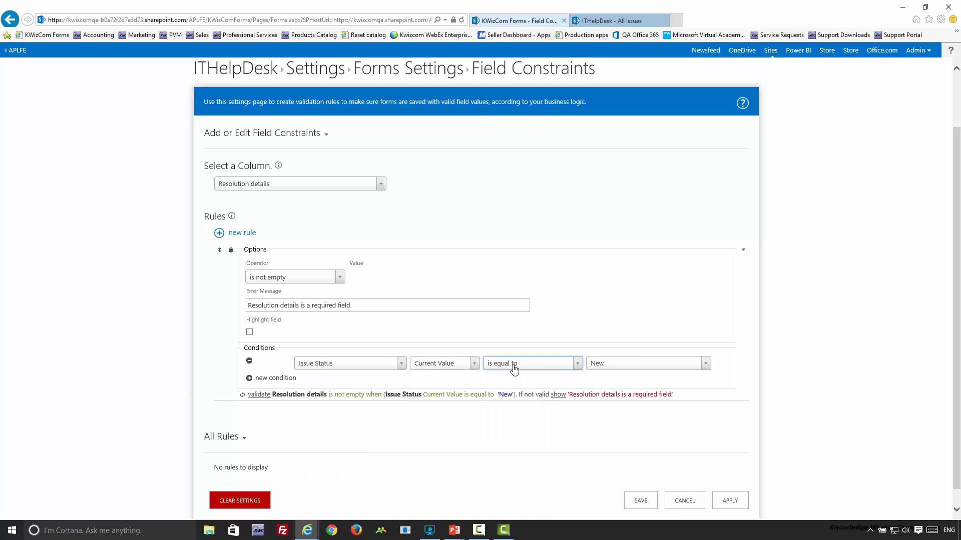
click(619, 370)
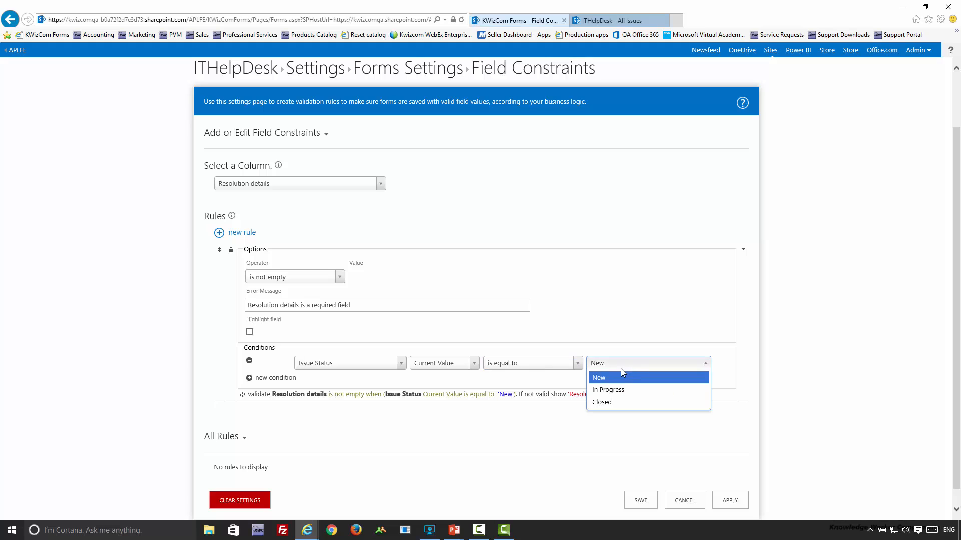
click(619, 403)
click(730, 501)
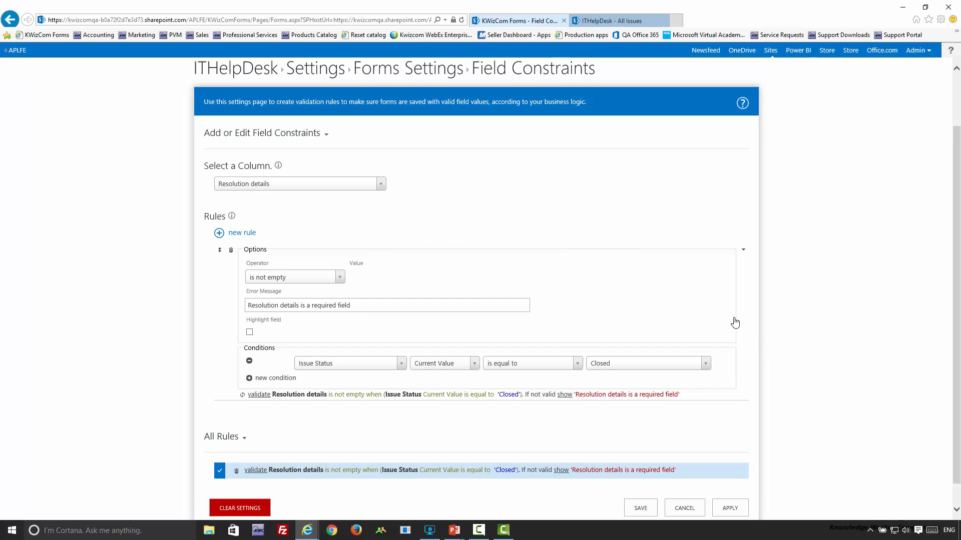
scroll(715, 321, down, 1)
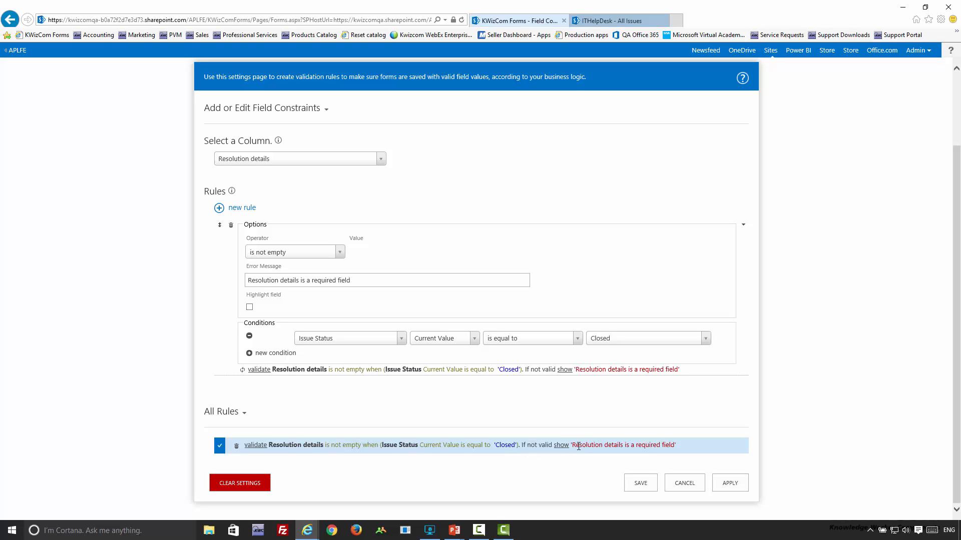
click(730, 483)
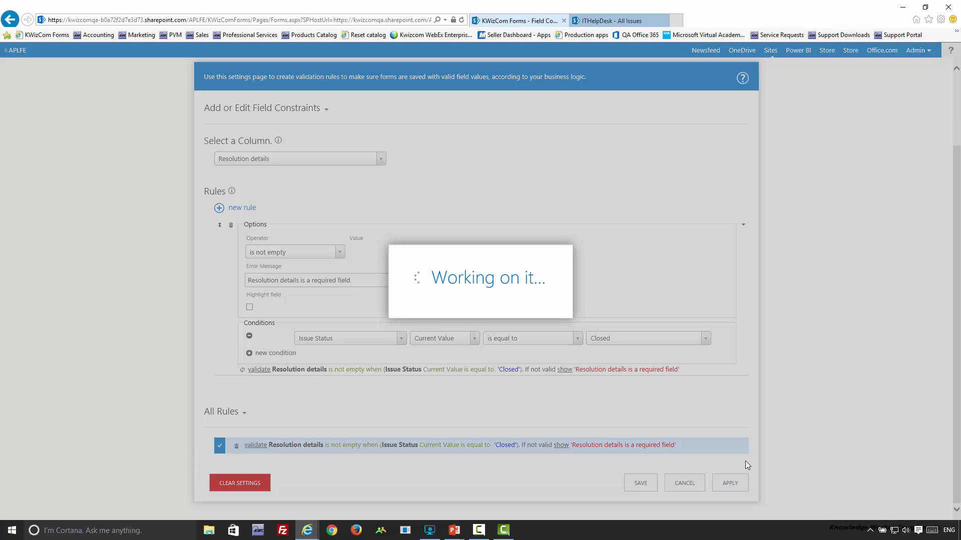
- In a new ITHelpDesk item, enter "aaaaaaa" as the problem, set Issue Status to Closed and try to save with Resolution details empty
click(593, 21)
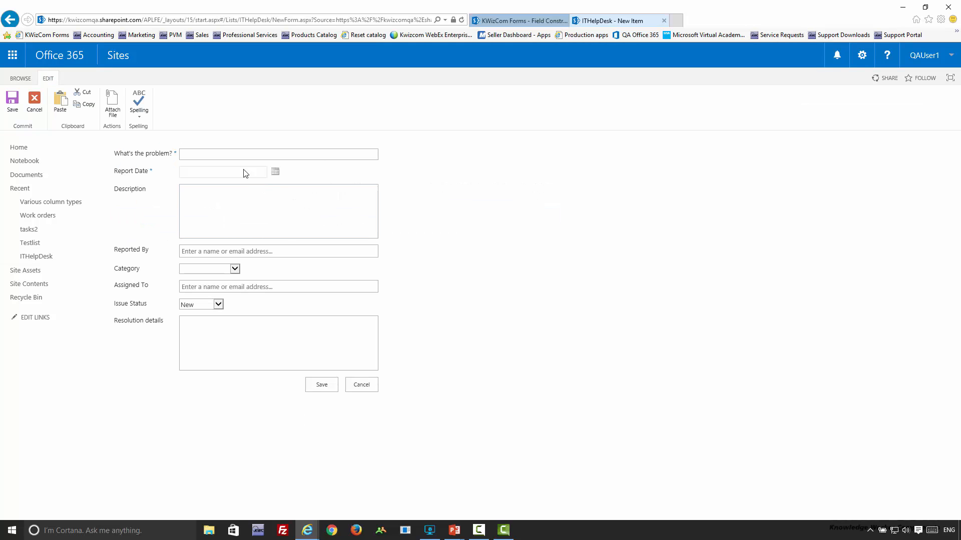
text(aaaaaaa)
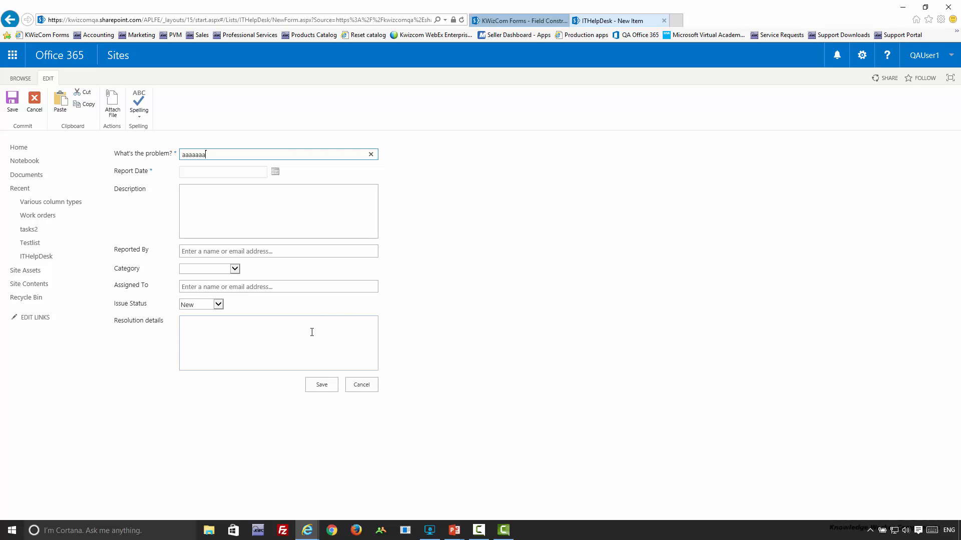
click(209, 305)
click(197, 319)
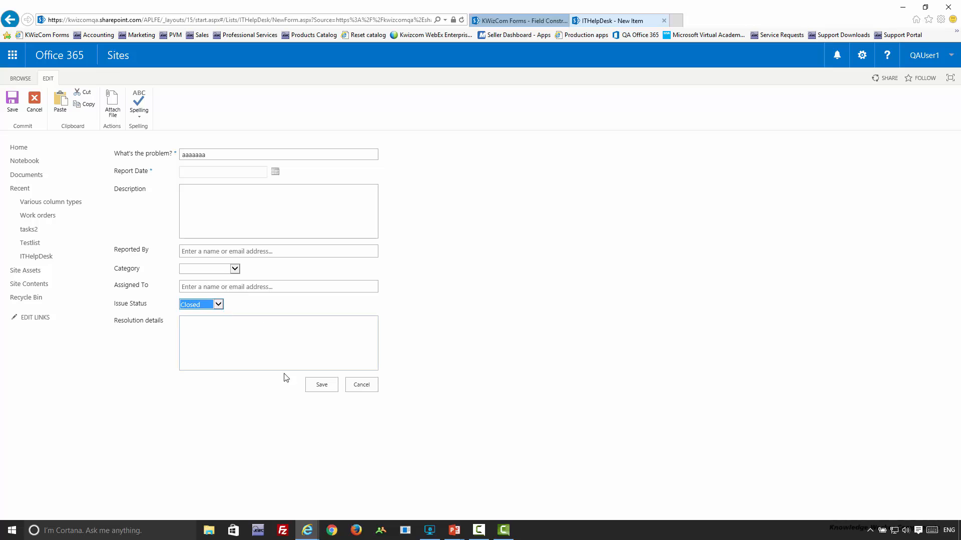
click(321, 386)
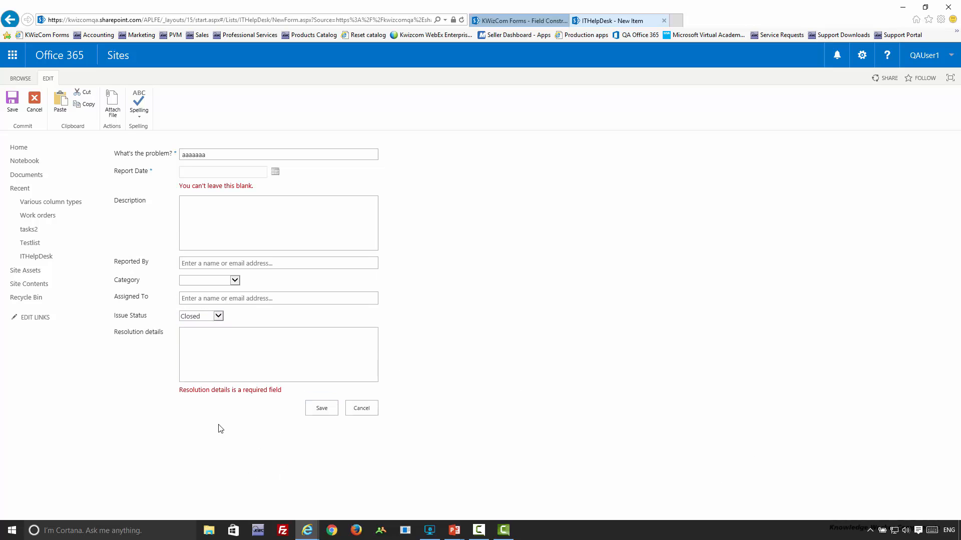
drag(181, 391, 293, 391)
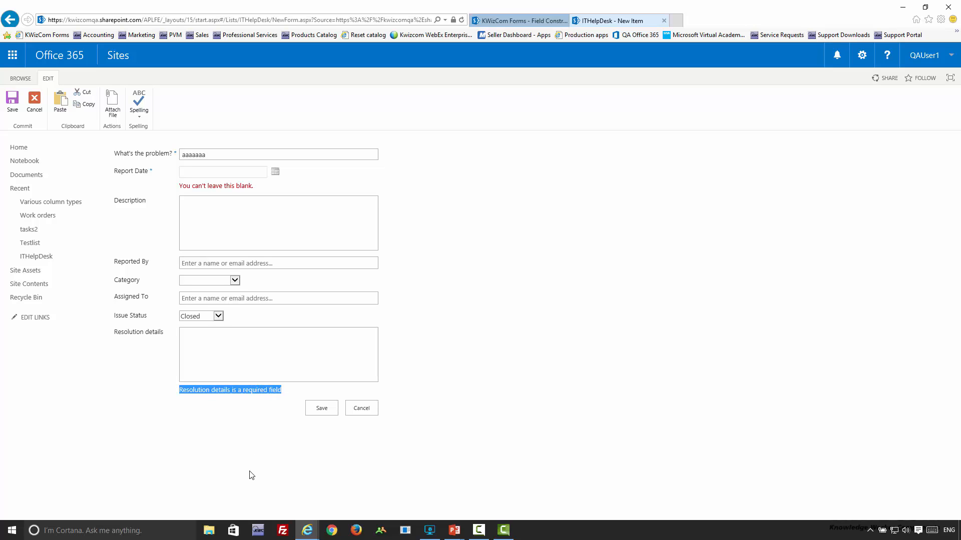
- Try saving the item with Issue Status set to In Progress, then cancel the form and return to the Field Constraints settings
click(205, 316)
click(203, 309)
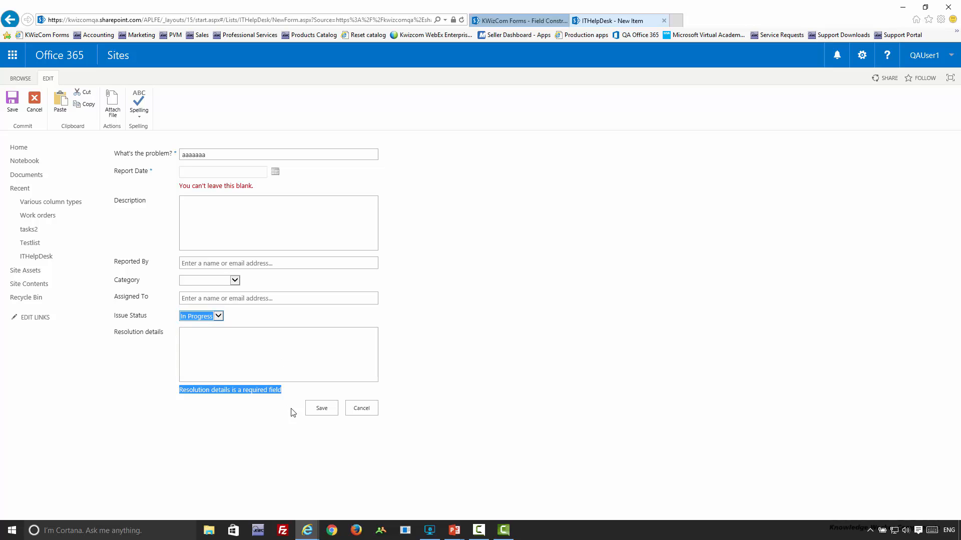
click(318, 409)
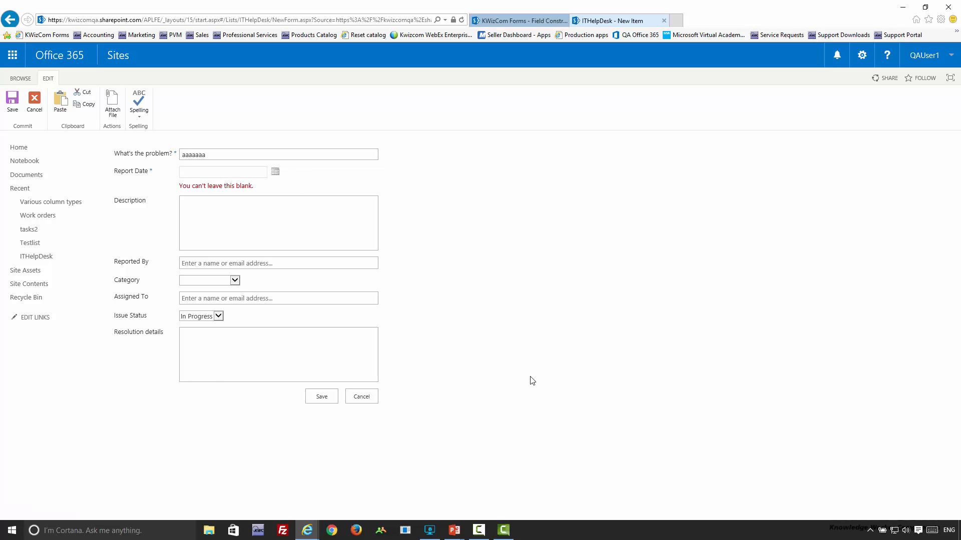
click(363, 404)
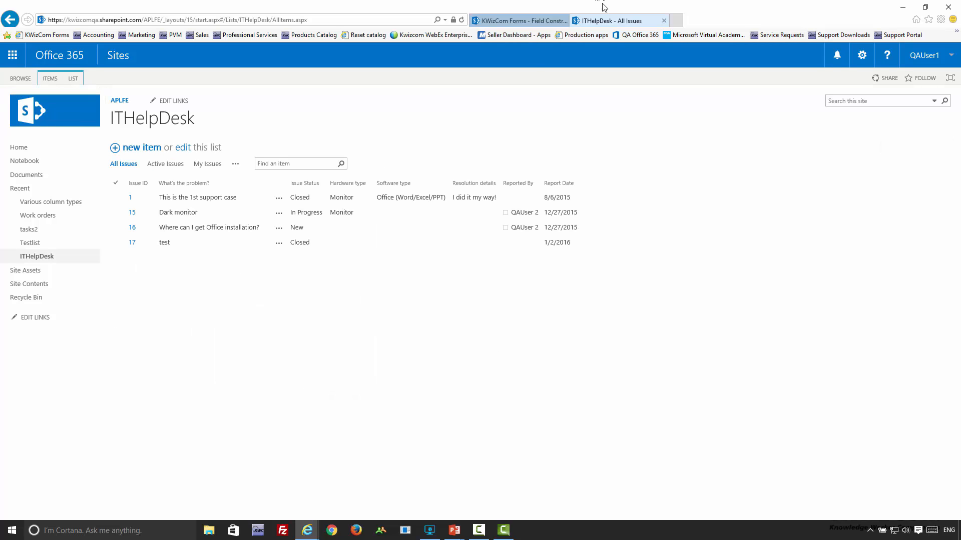
click(516, 25)
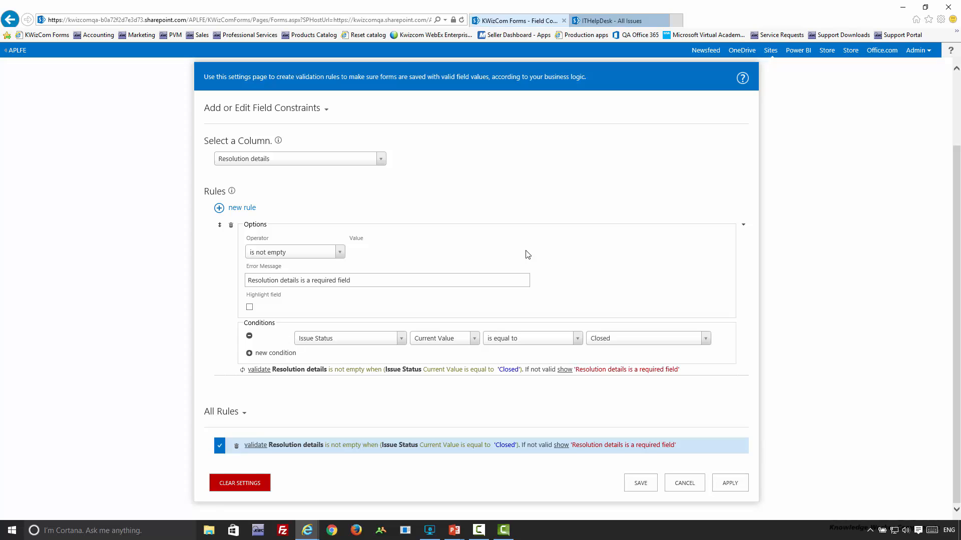
- Add a second condition to the Resolution details rule and review its AND/OR choices and available parameters and columns
click(281, 354)
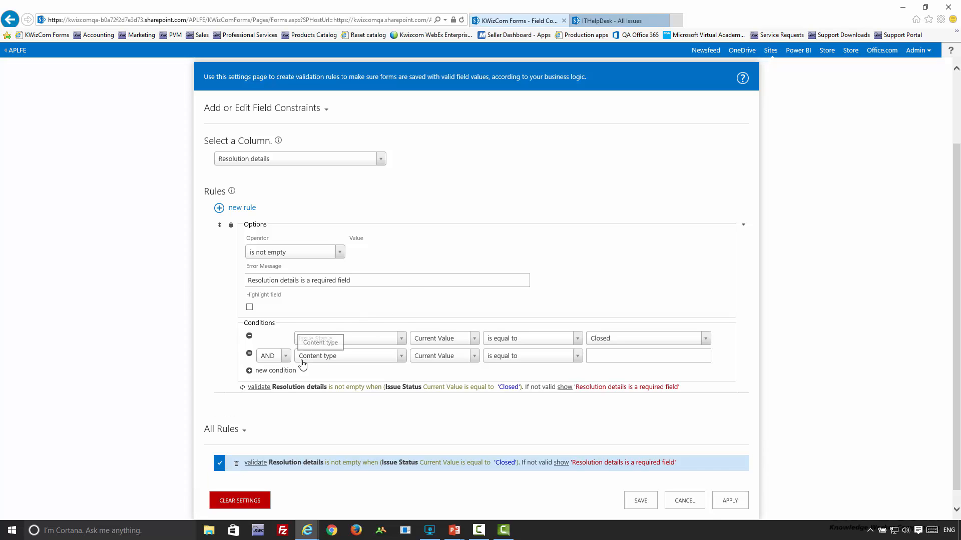
click(280, 357)
click(281, 371)
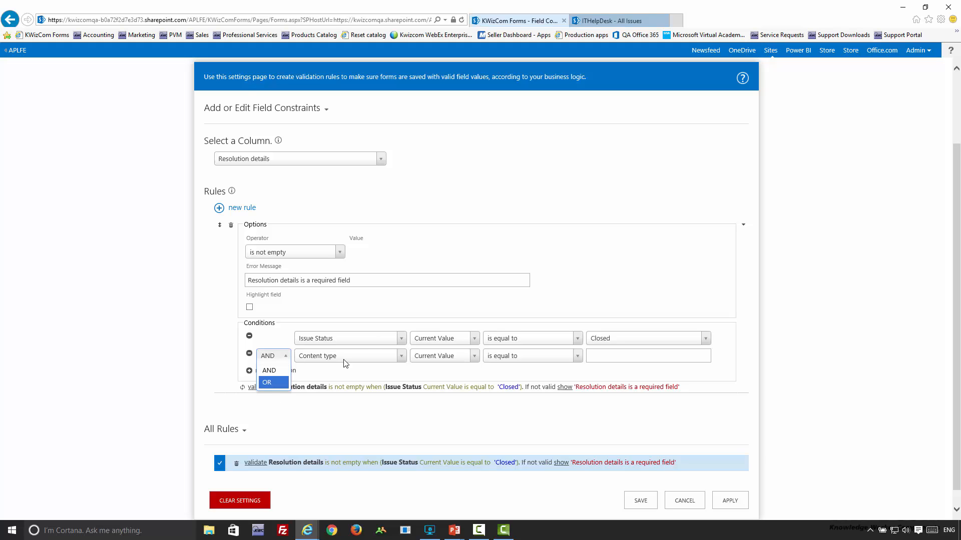
click(346, 360)
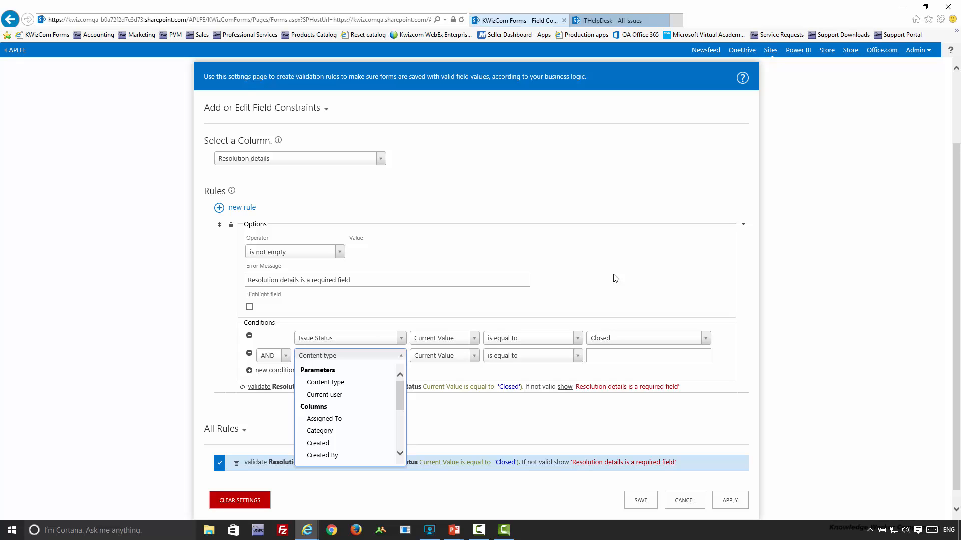
click(584, 206)
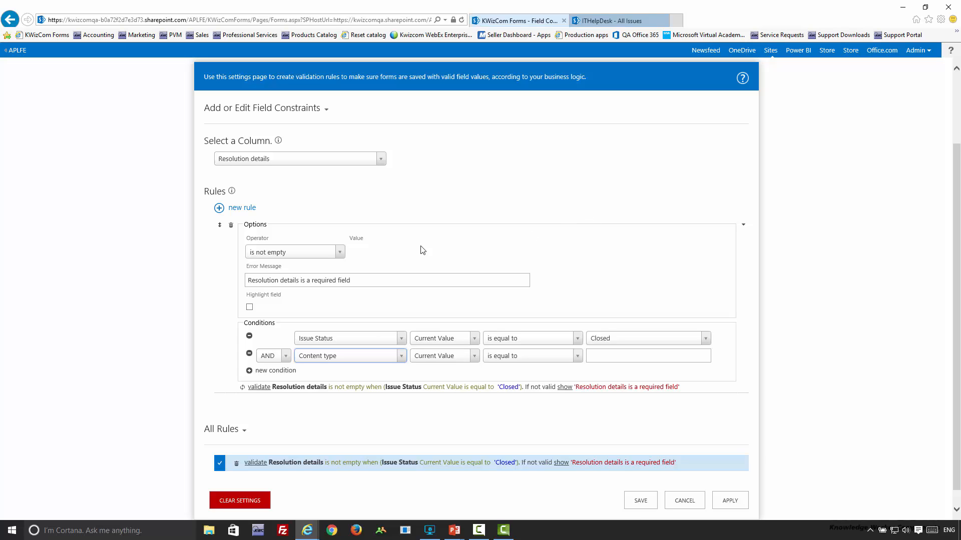
- Choose the "What's the problem?" column and add a new field constraint rule for it
click(376, 165)
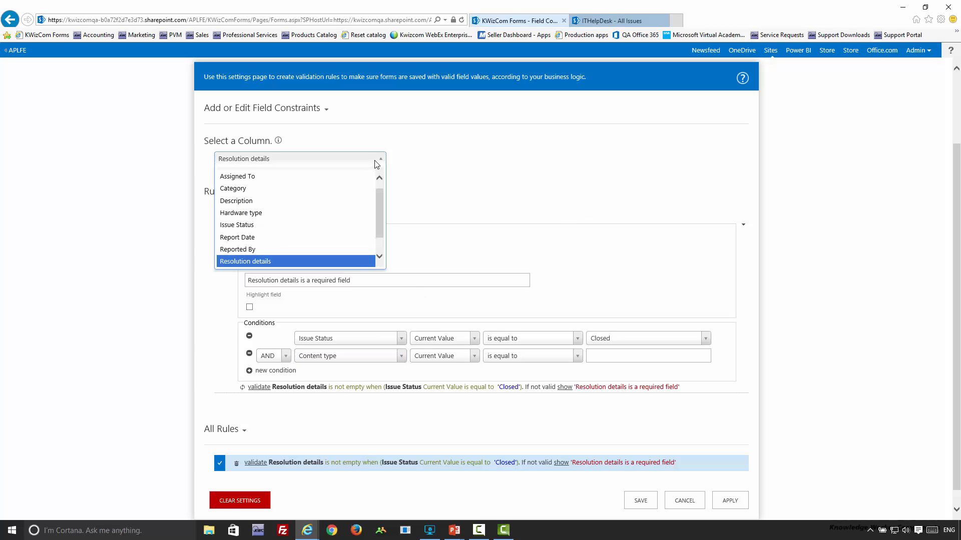
scroll(354, 197, up, 1)
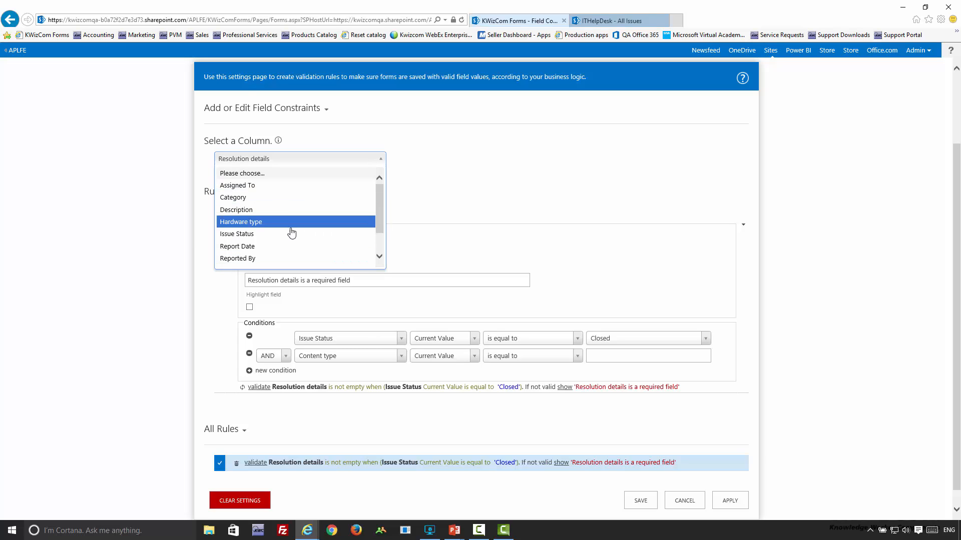
scroll(289, 234, down, 3)
click(285, 261)
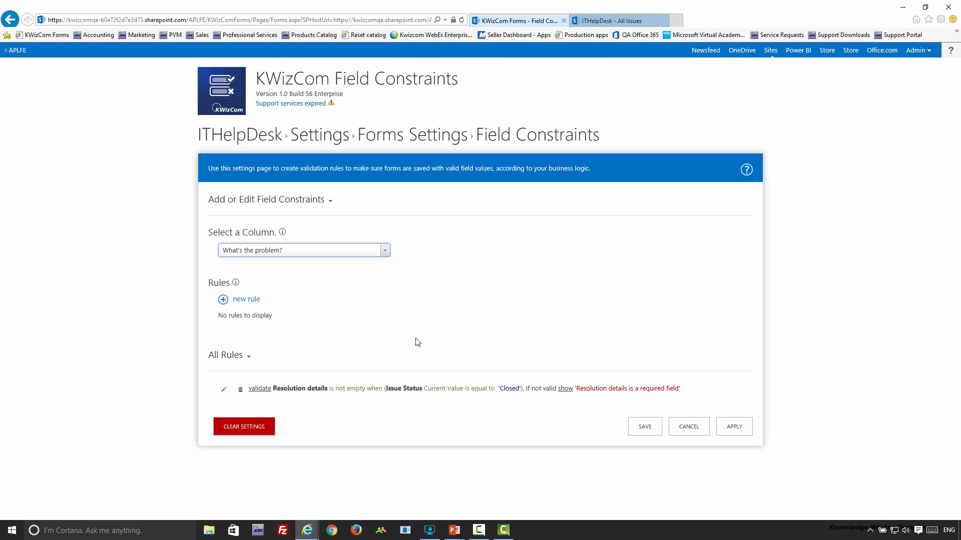
click(250, 299)
scroll(336, 340, down, 2)
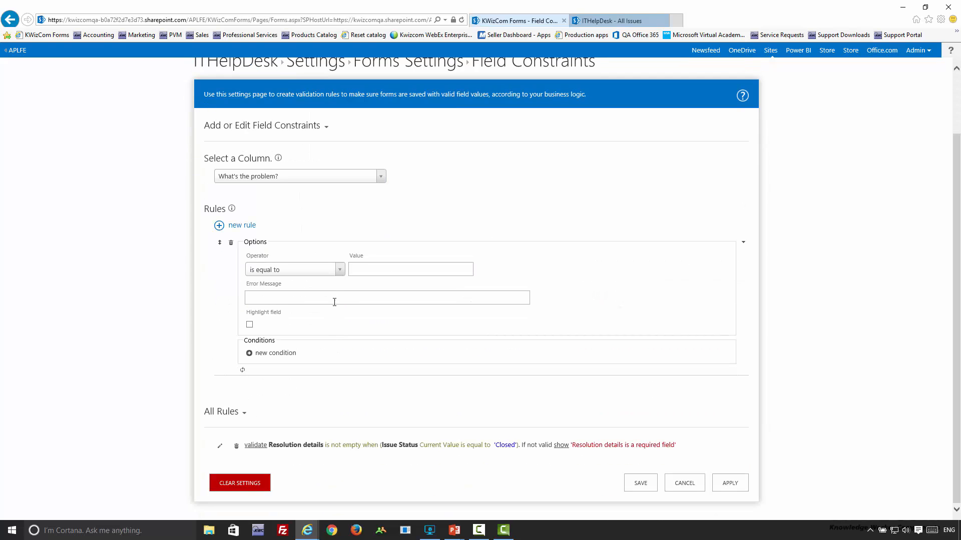
- Set the "What's the problem?" rule's operator to matches pattern and review the available patterns, keeping Date Format (m/d/y)
click(339, 271)
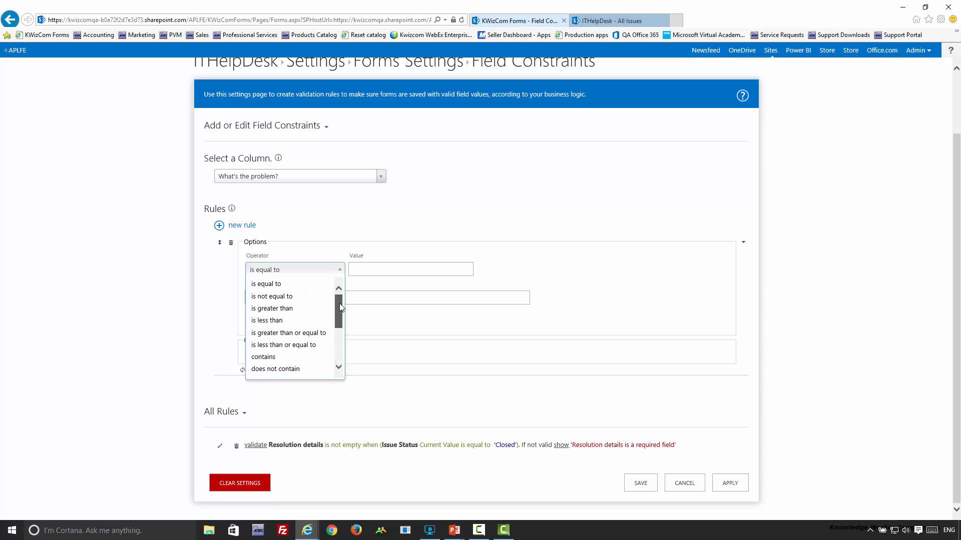
drag(339, 303, 335, 358)
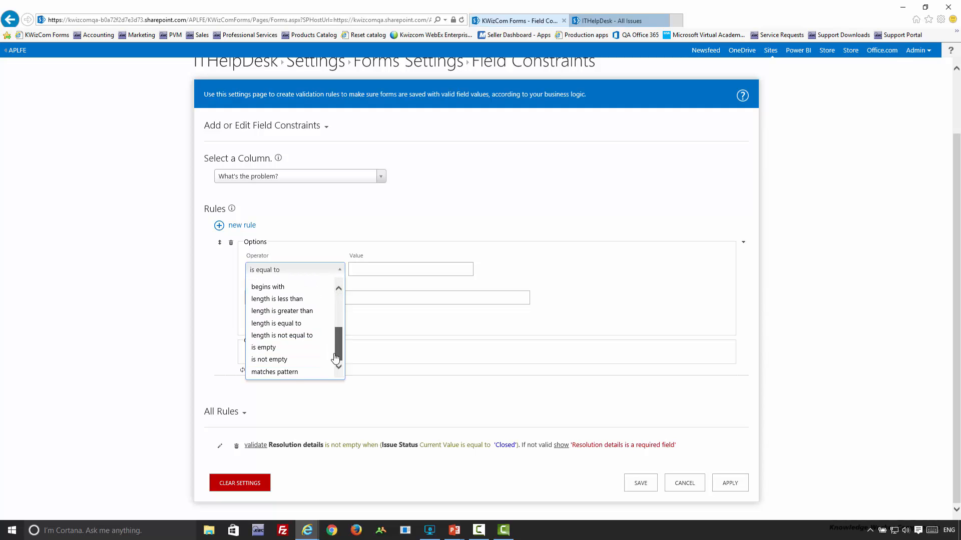
click(276, 374)
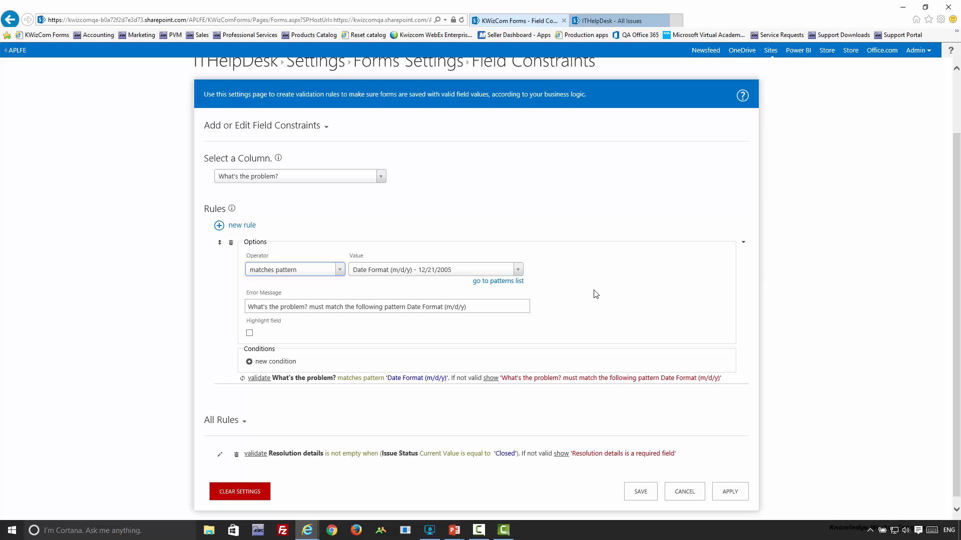
click(519, 270)
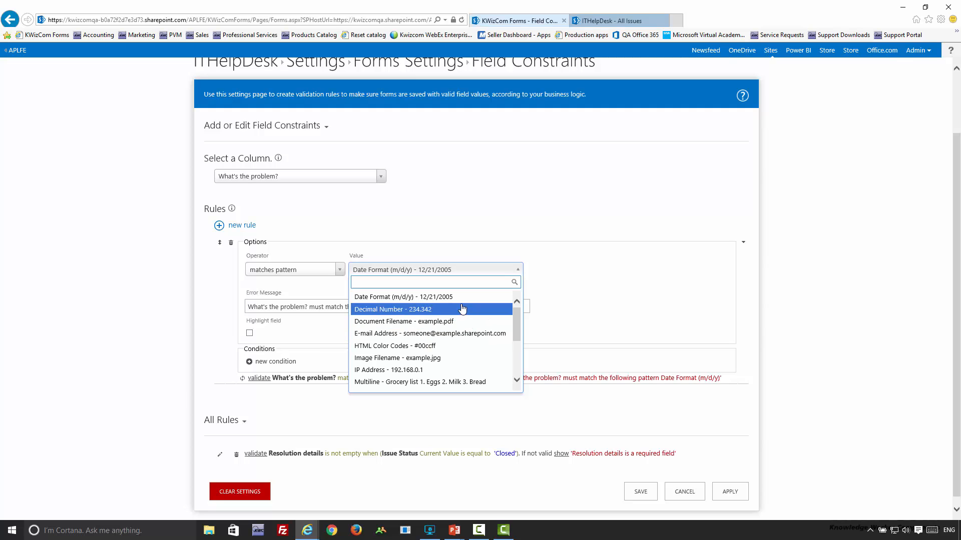
drag(518, 316, 509, 344)
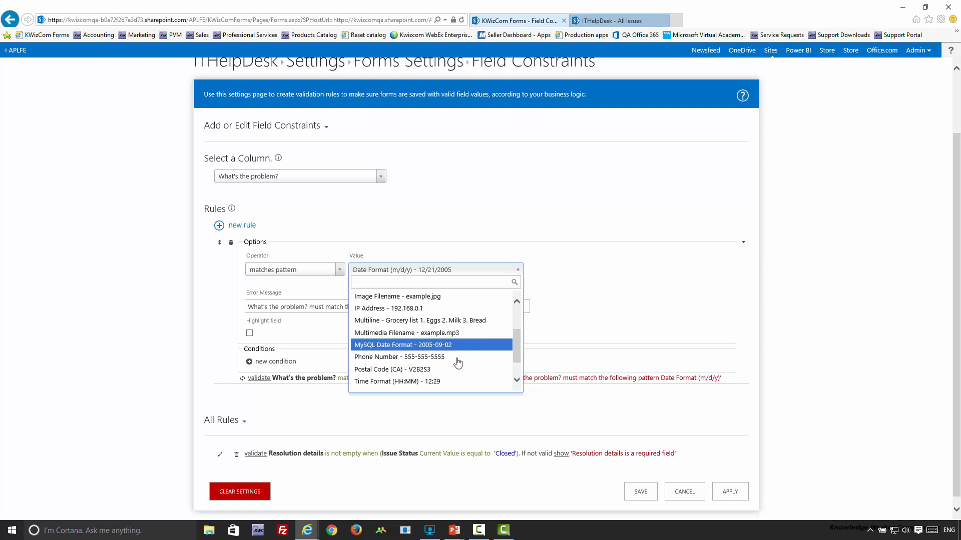
scroll(430, 377, down, 1)
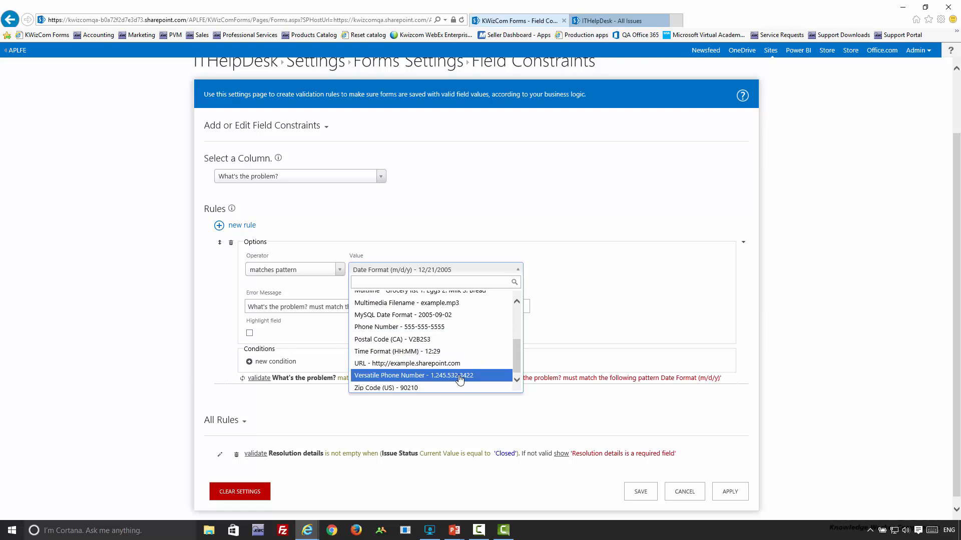
click(607, 325)
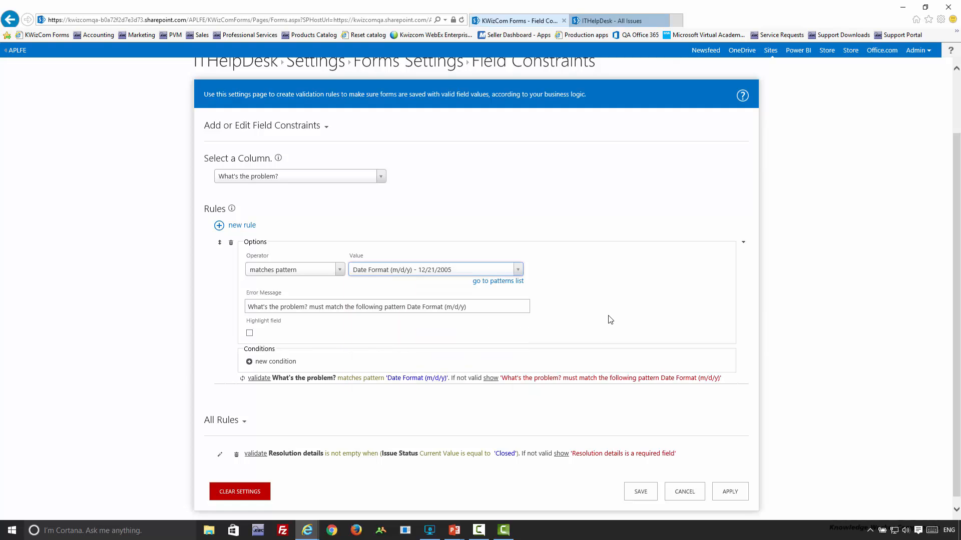
- Go to the patterns list, review the new-expression fields and Regular Expression Library, and close the Regex editor
click(500, 281)
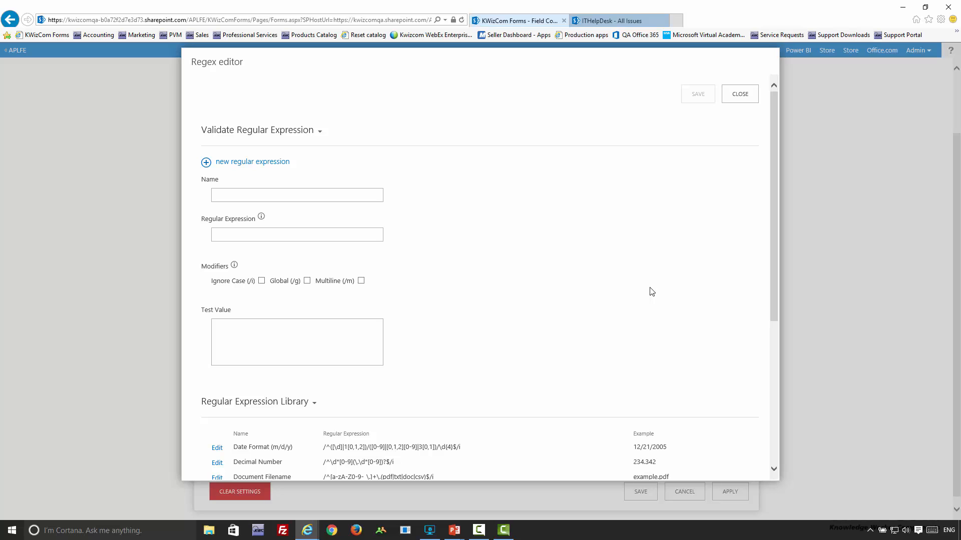
scroll(600, 281, down, 5)
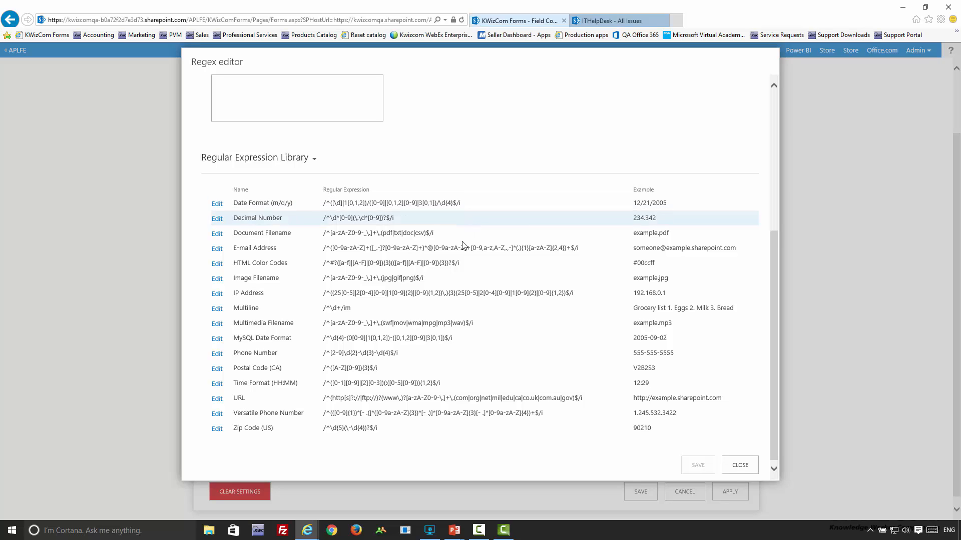
scroll(525, 280, up, 5)
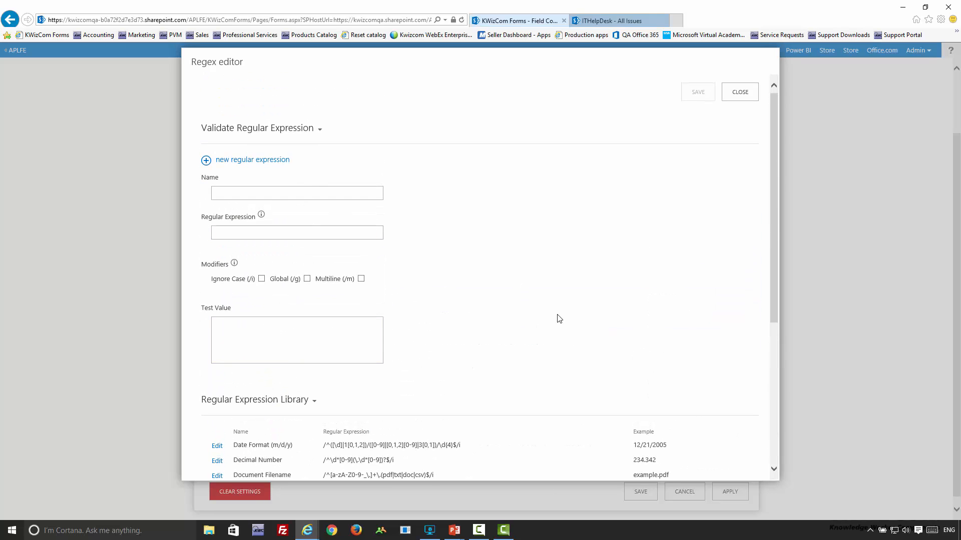
scroll(561, 315, down, 4)
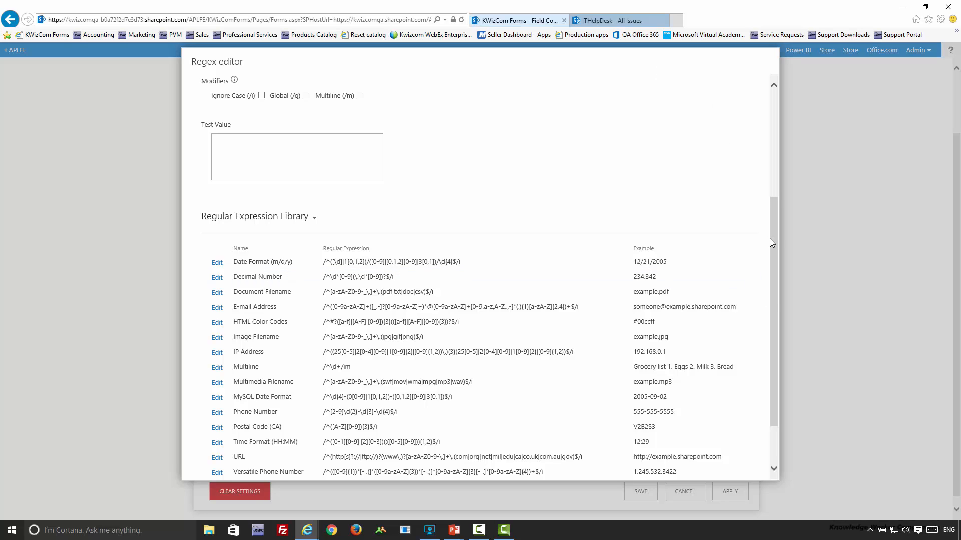
drag(772, 243, 773, 112)
click(736, 92)
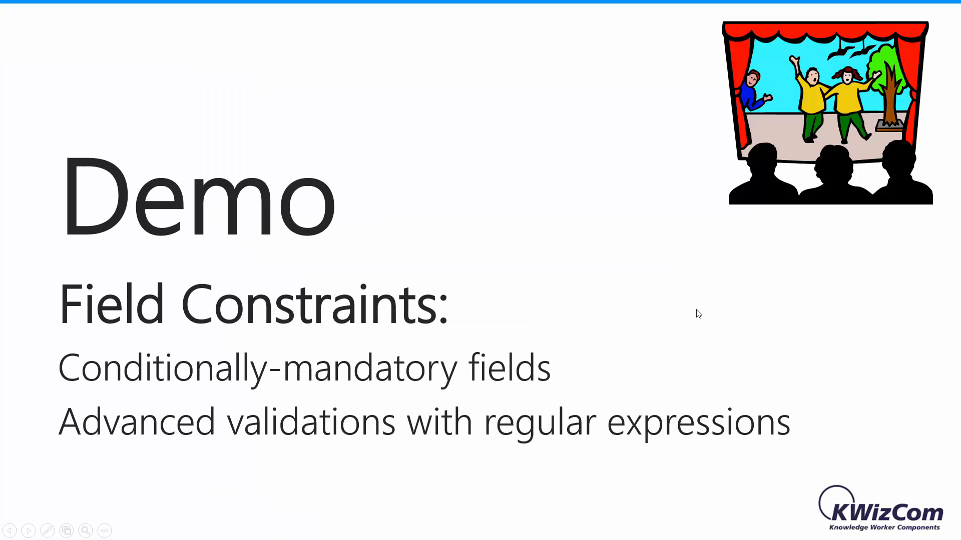
click(684, 317)
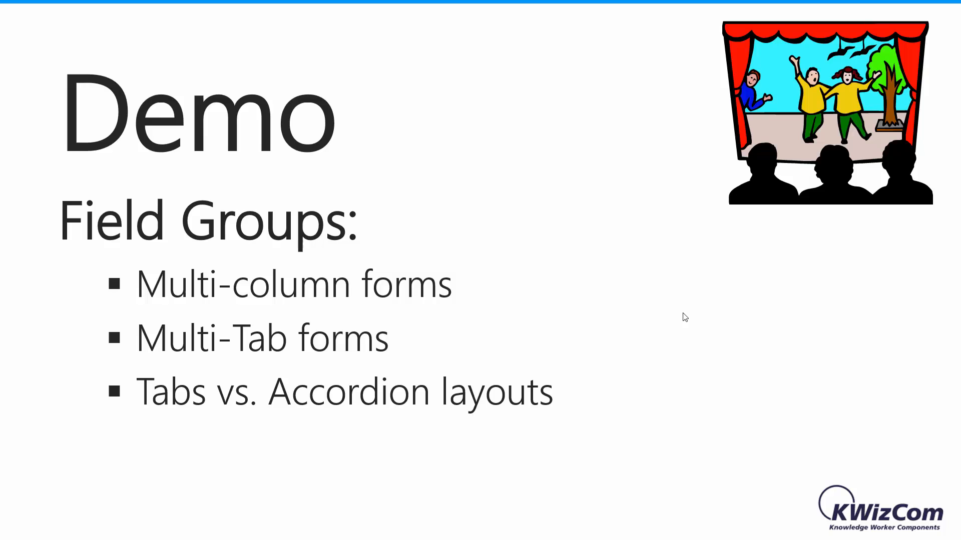
- Switch to the browser, start a new ITHelpDesk item, and open the list's Field Groups/Tabs settings in KWizCom Forms
key(alt+Tab)
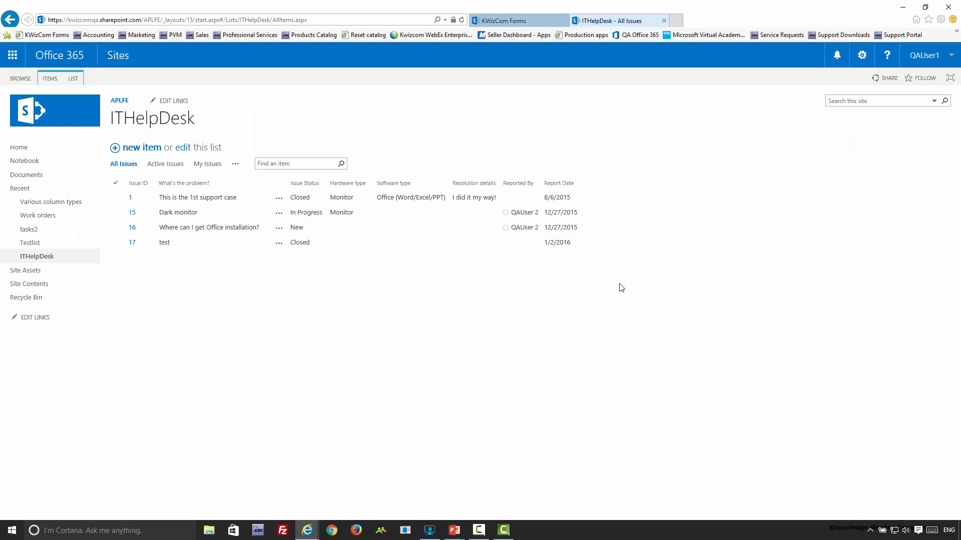
click(134, 152)
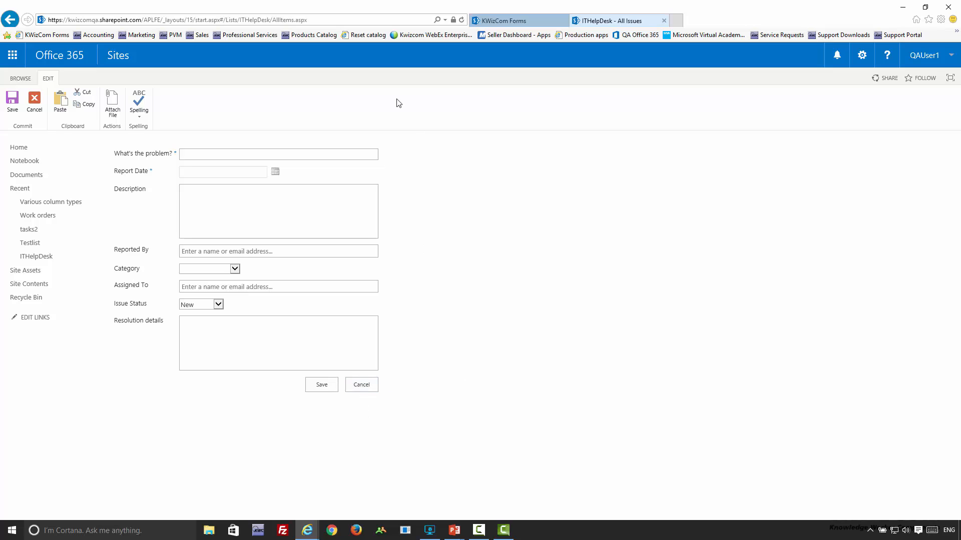
click(524, 20)
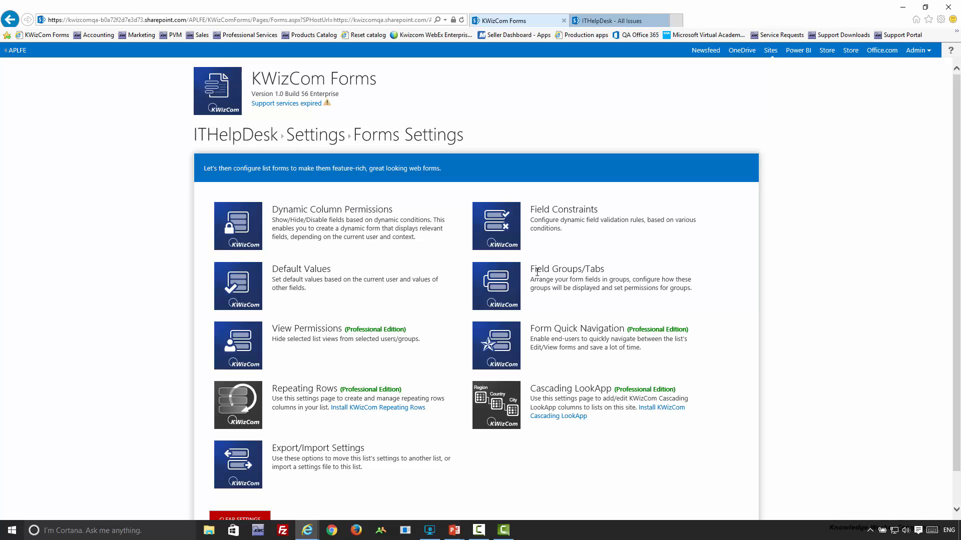
click(491, 285)
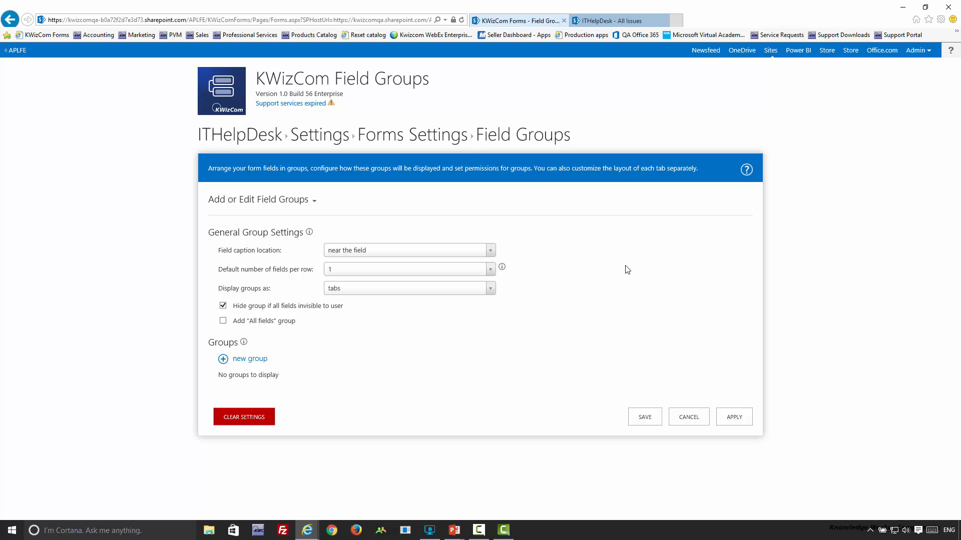
- Check where the captions sit in the new ITHelpDesk item form and return to the Field Groups settings
click(597, 22)
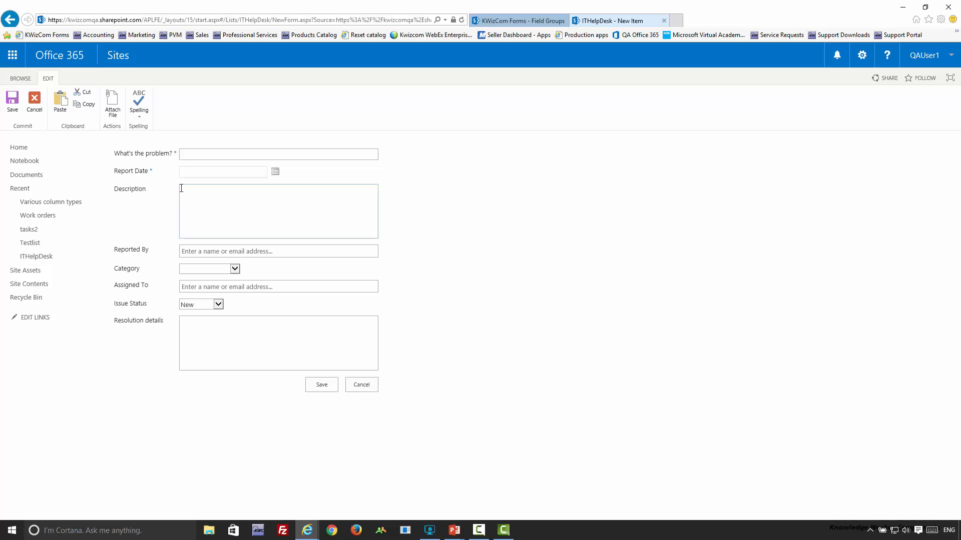
drag(115, 154, 200, 156)
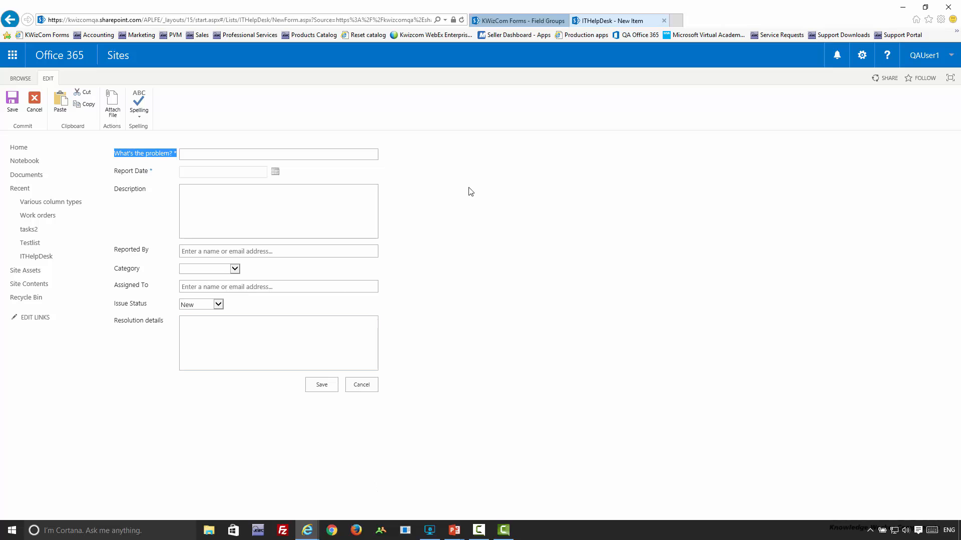
click(520, 20)
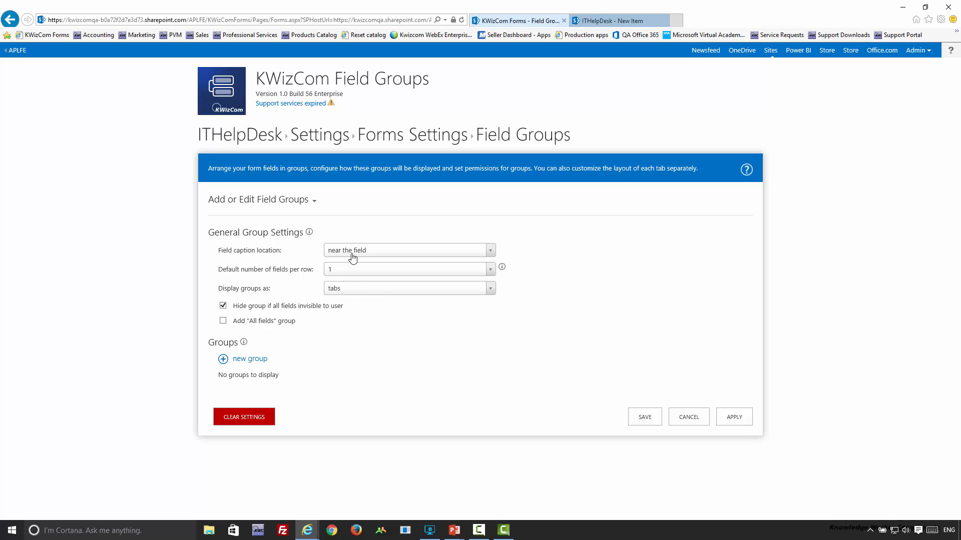
- Set the default number of fields per row to 2 and the field caption location to above the field, applying the settings
click(349, 273)
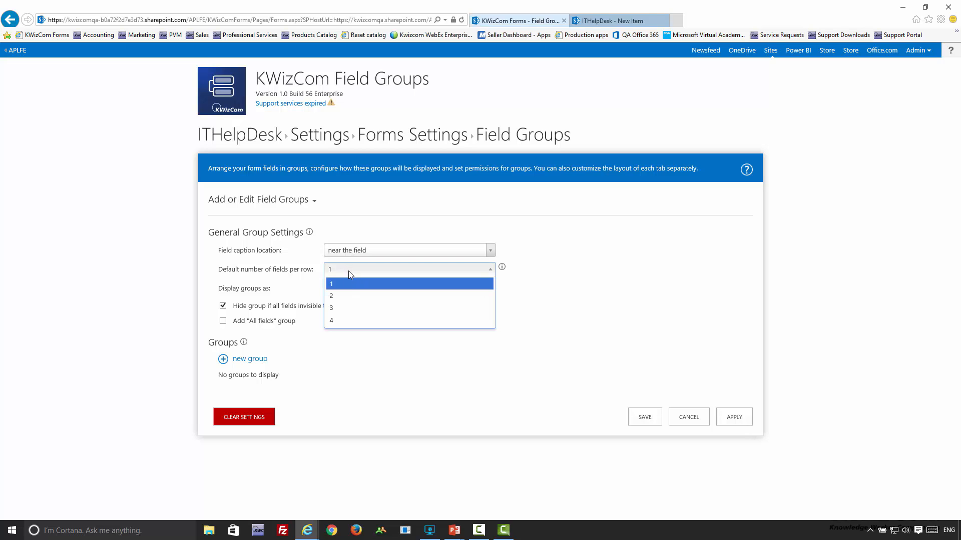
click(346, 296)
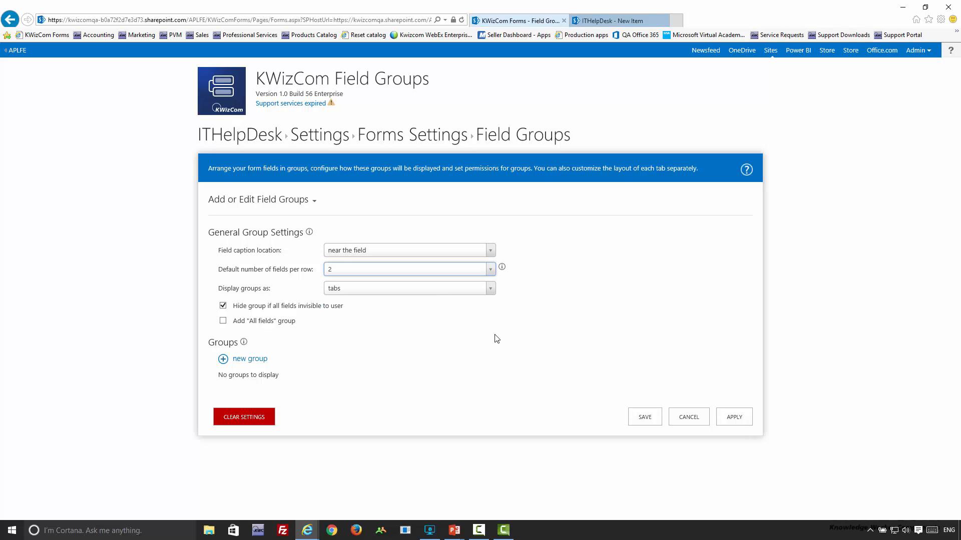
click(485, 253)
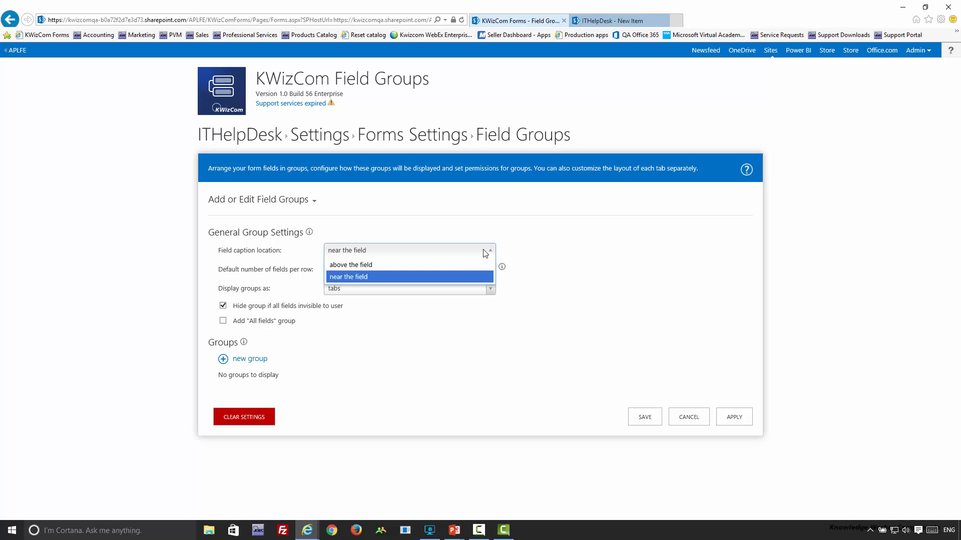
click(374, 270)
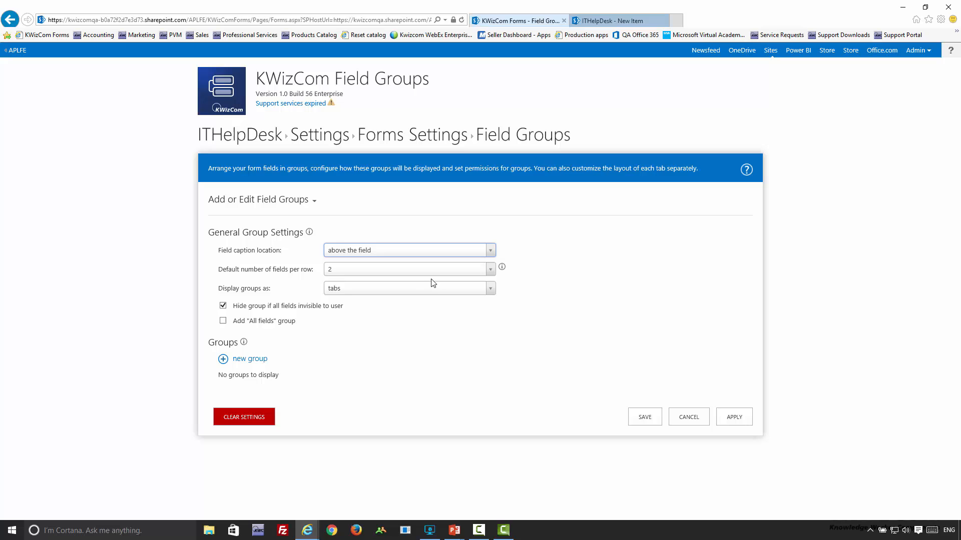
click(734, 416)
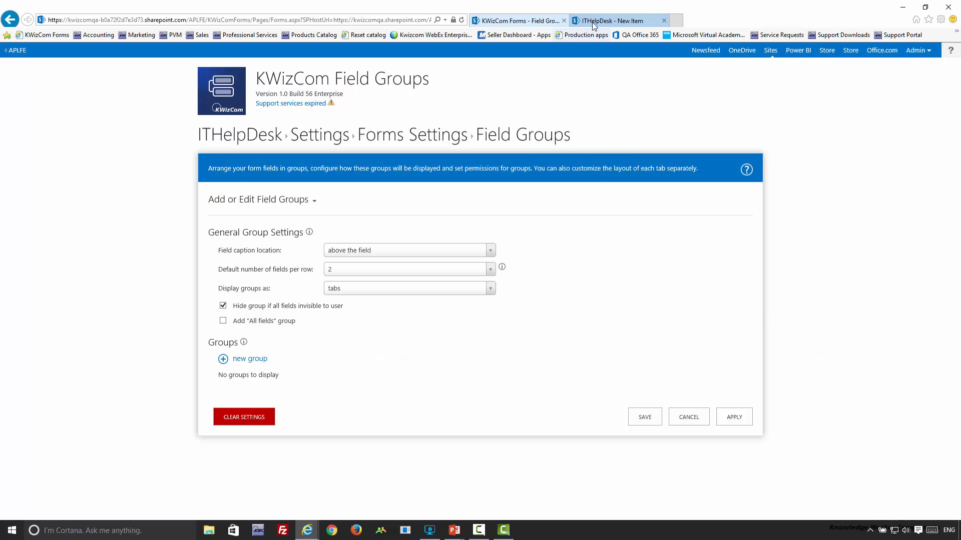
- Reload the new ITHelpDesk item form to check its layout and return to the Field Groups settings
click(592, 22)
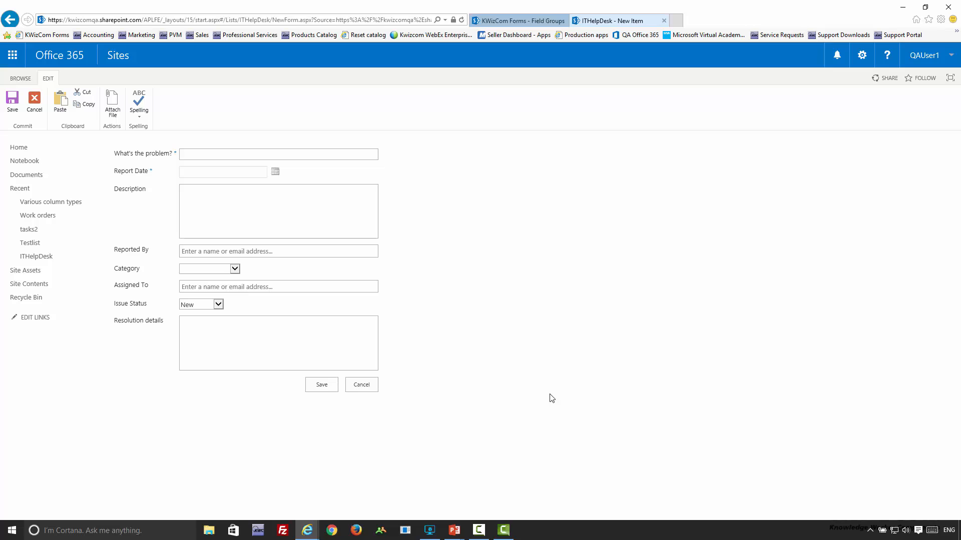
key(F5)
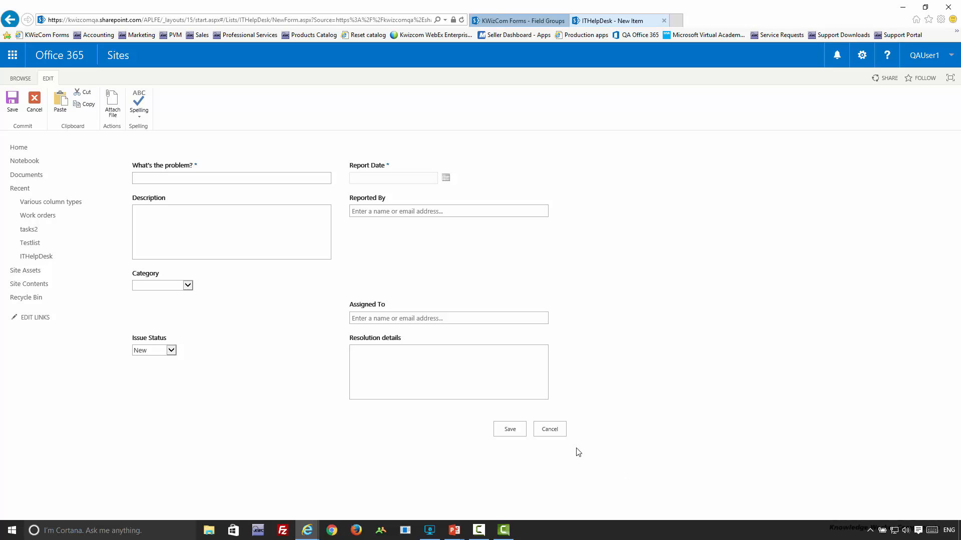
click(512, 22)
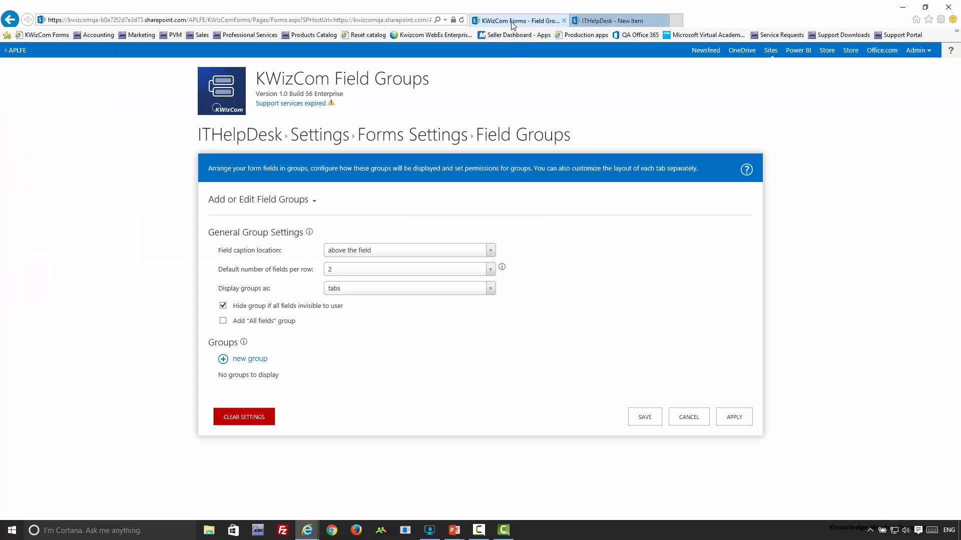
- Add a new field group named "Issue details" and add a first row to its layout
click(251, 359)
scroll(458, 458, down, 5)
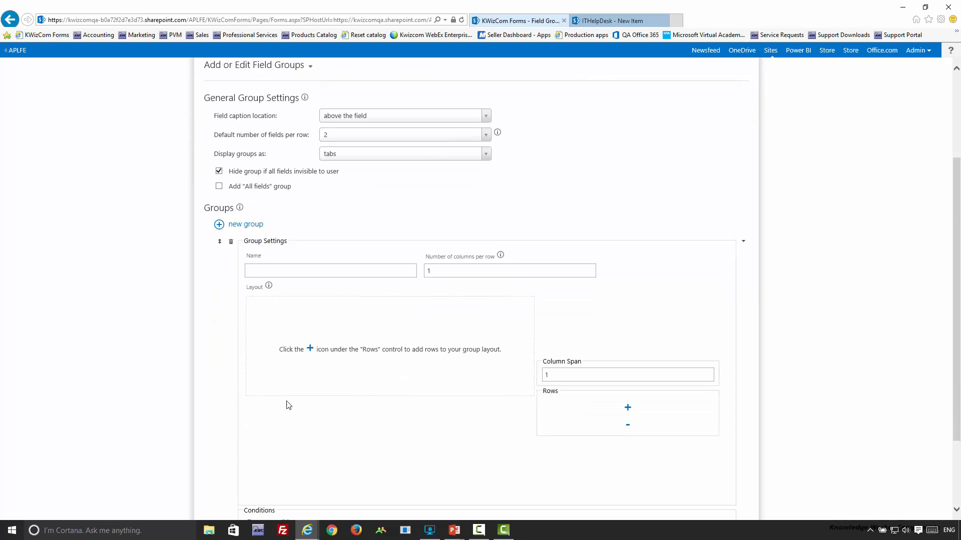
click(309, 168)
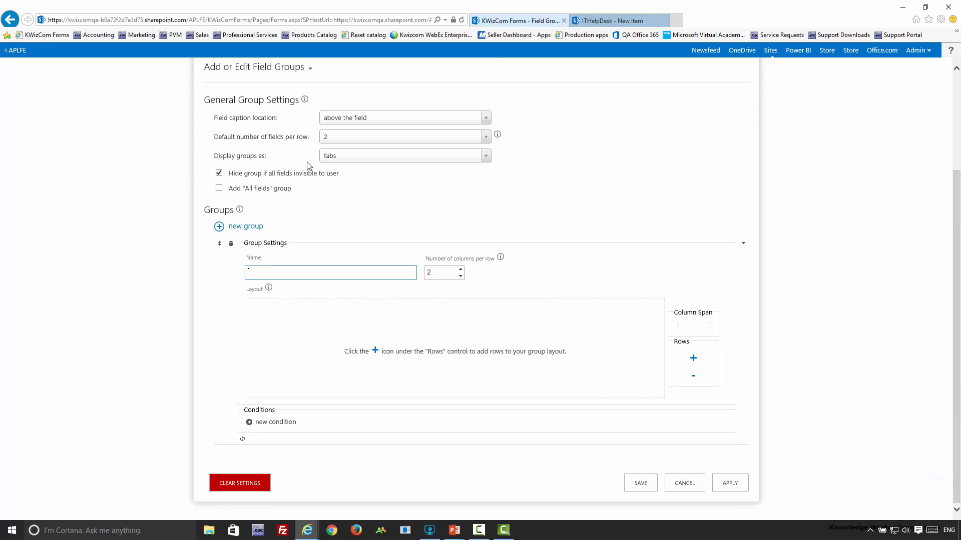
text(Issue details)
click(693, 360)
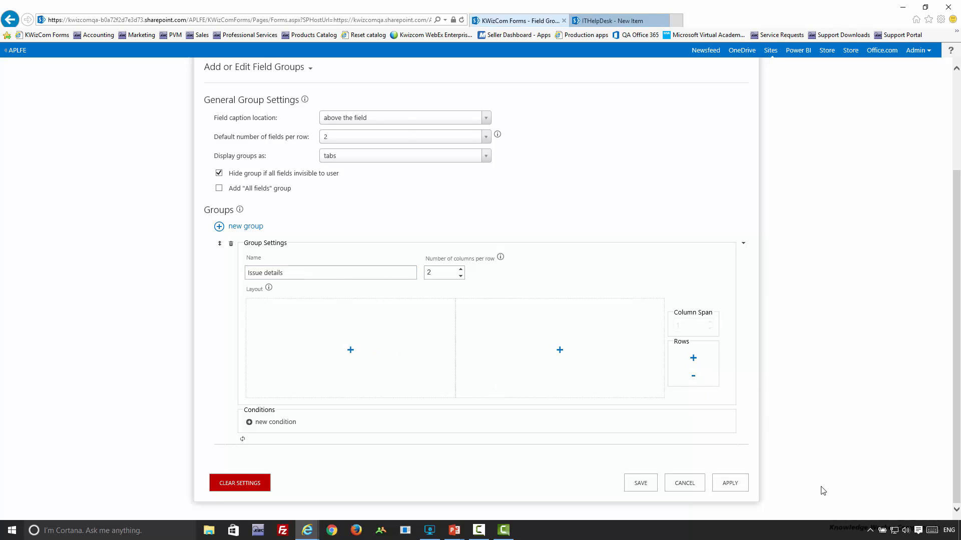
- Place the "What's the problem?" column in the first cell of the Issue details layout
click(350, 350)
click(389, 348)
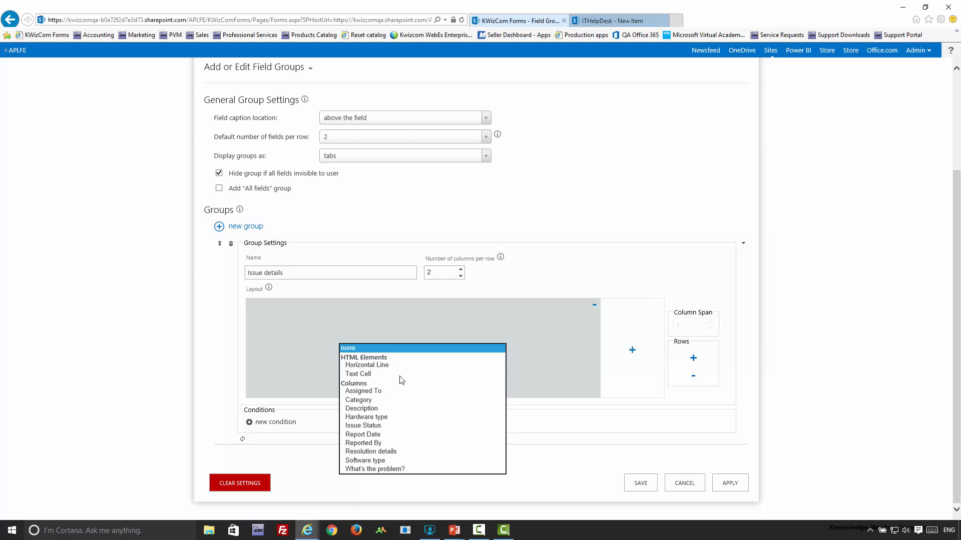
click(465, 470)
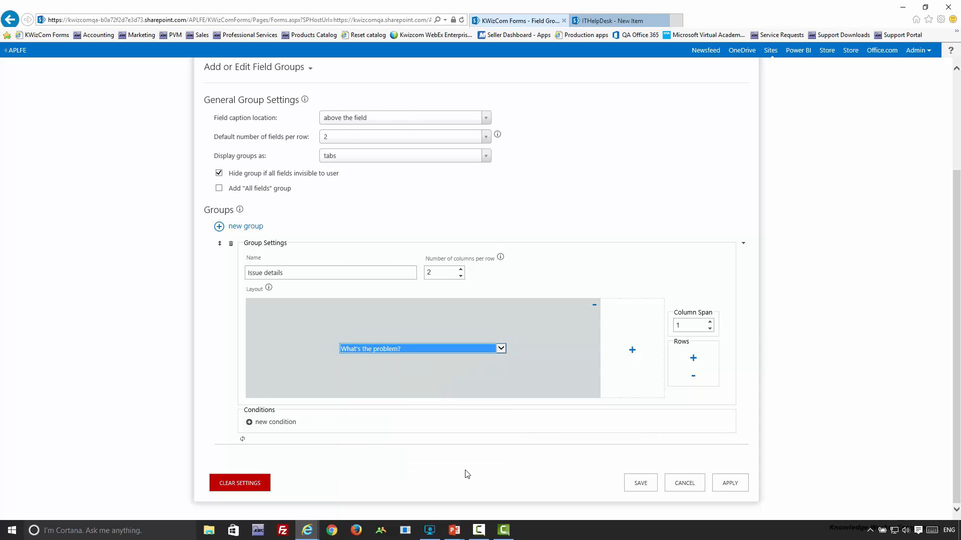
- Add a second cell to the first Issue details row and place the Description column in it
click(633, 353)
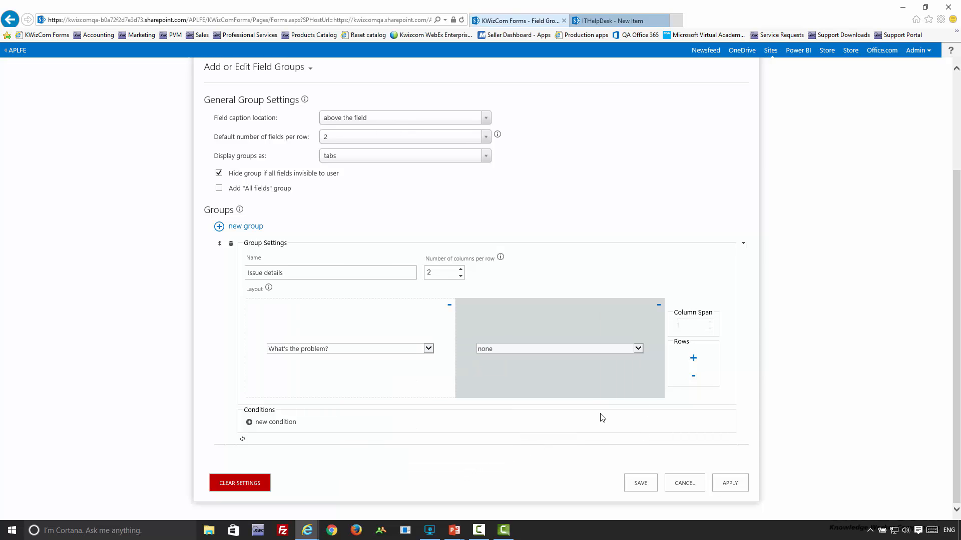
click(553, 352)
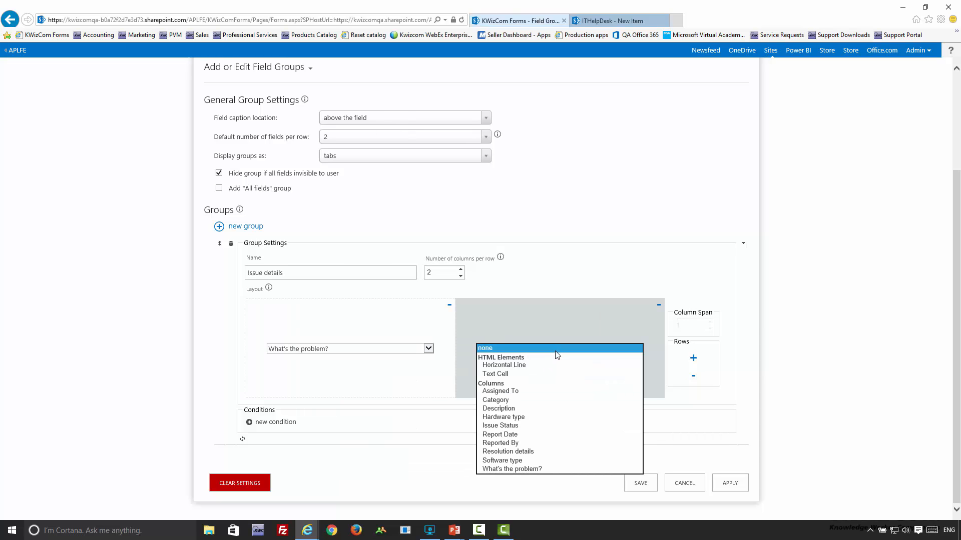
click(510, 414)
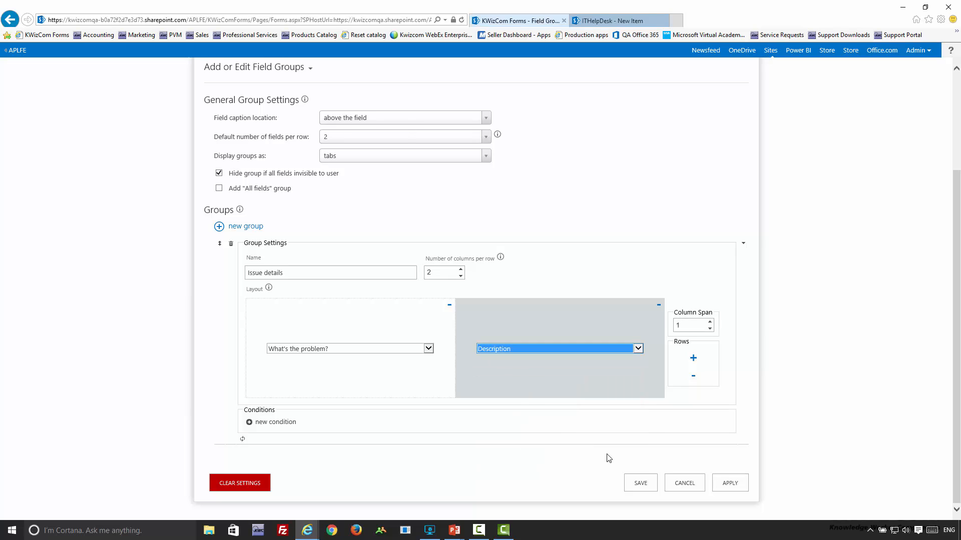
- Add a second row to the Issue details layout holding the Category and Hardware type columns
click(693, 359)
click(350, 375)
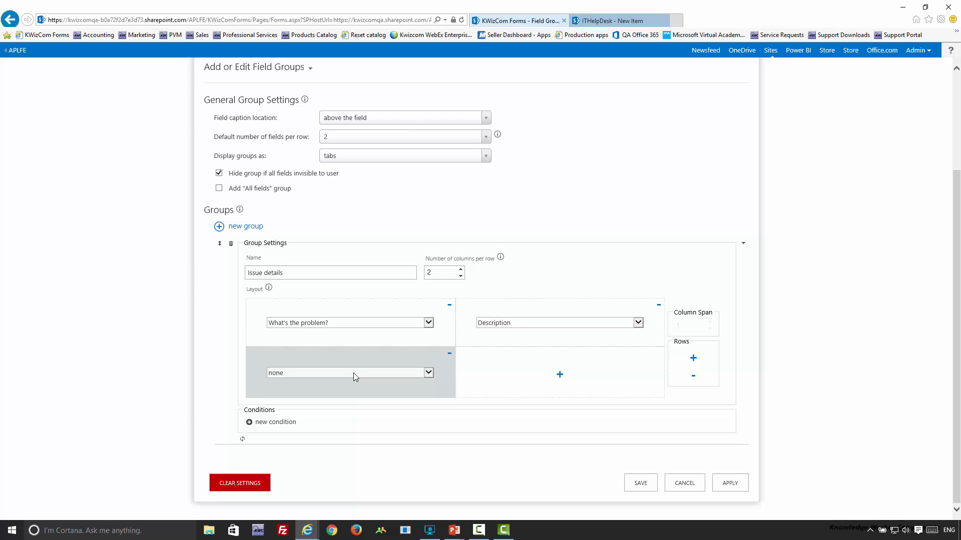
click(359, 374)
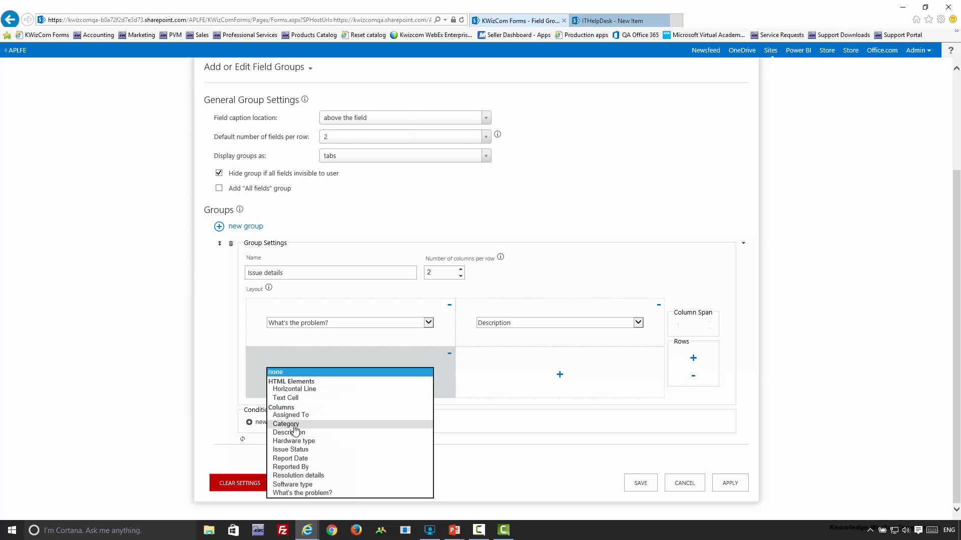
click(356, 425)
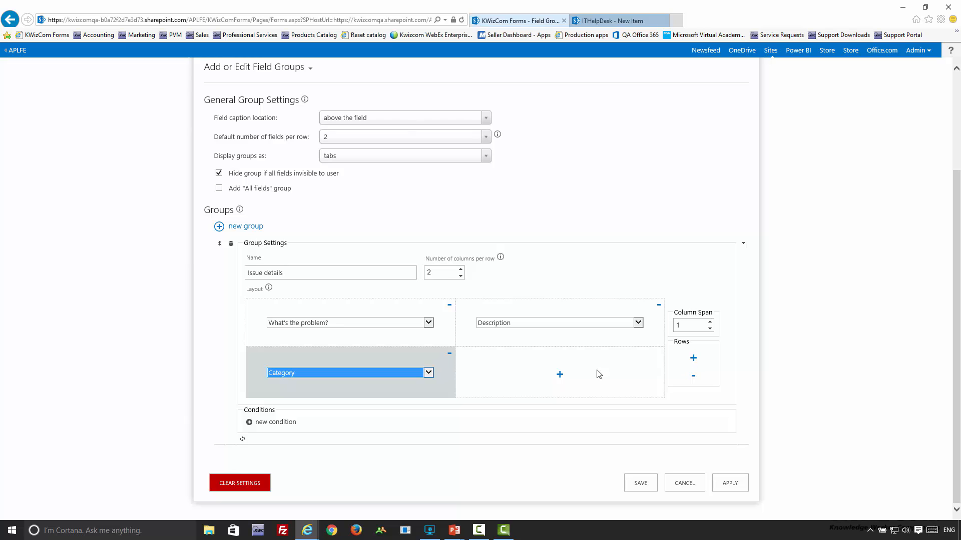
click(560, 376)
click(561, 373)
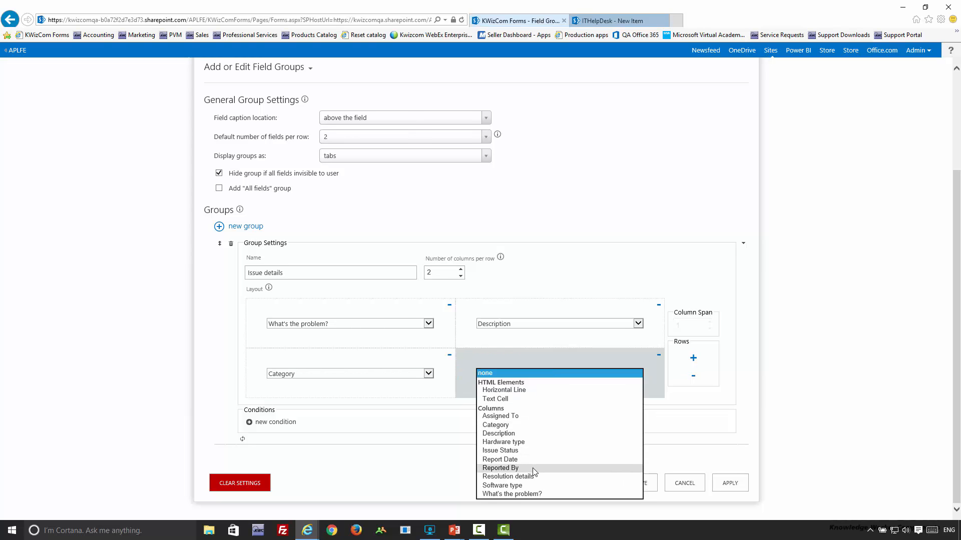
click(503, 442)
- Add a third Issue details row with the Software type column in its first cell and apply the settings
click(693, 358)
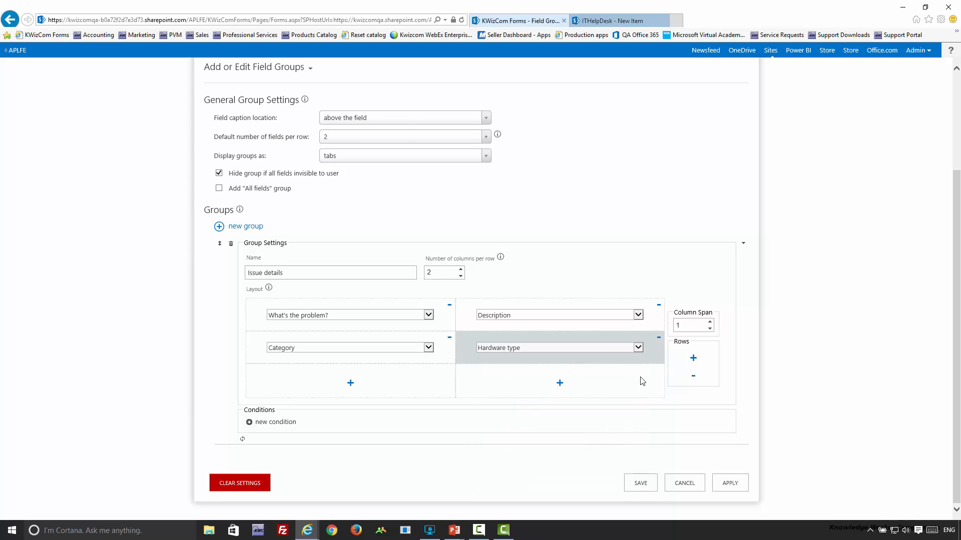
click(350, 383)
click(360, 383)
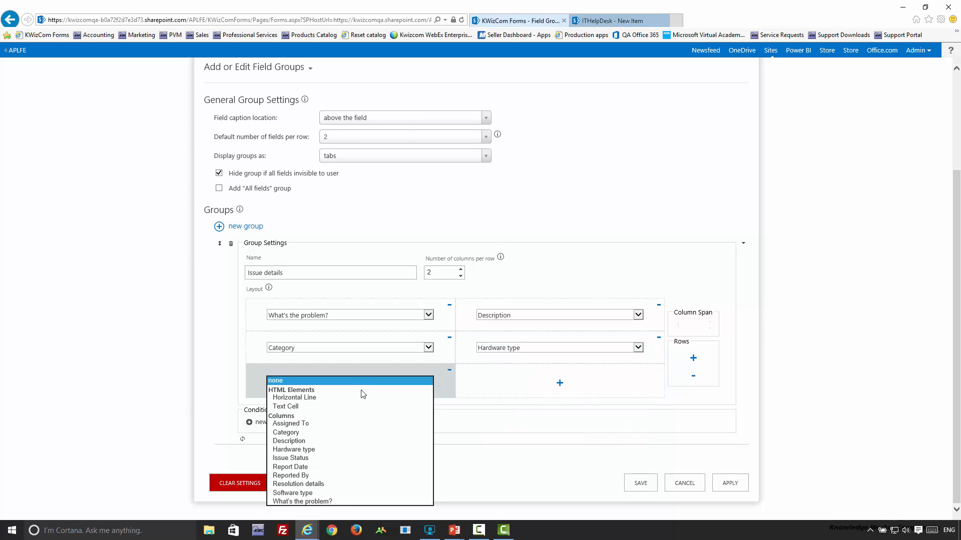
click(316, 492)
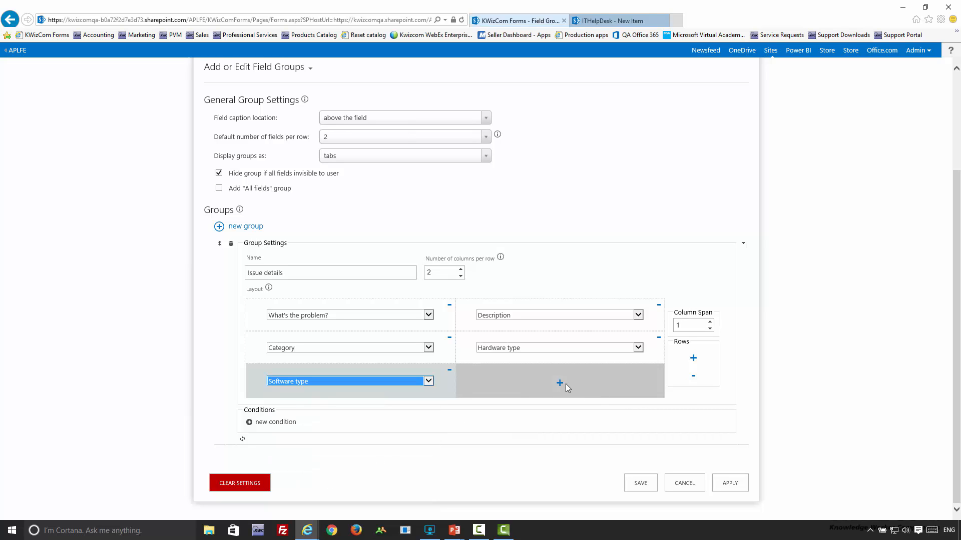
click(730, 483)
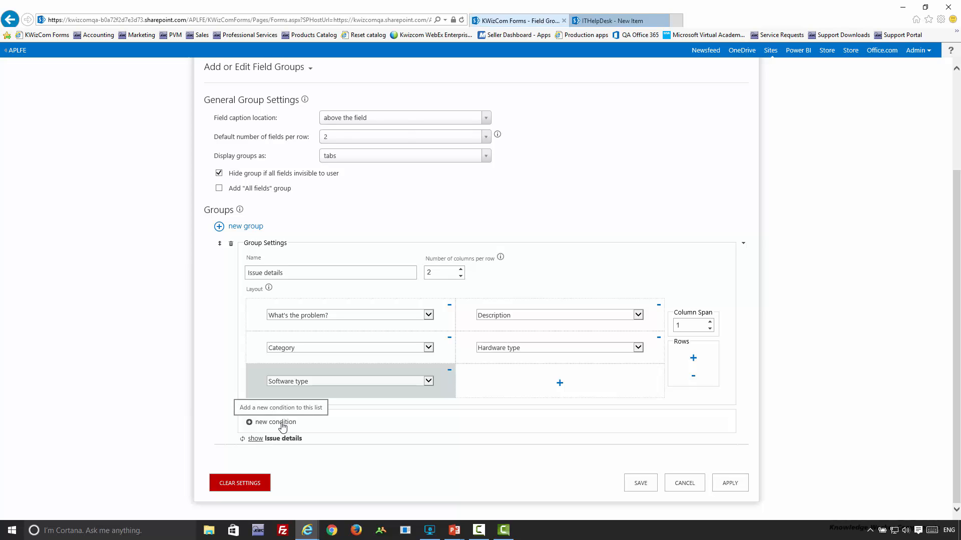
- Add a new field group named "Resolution details" and add a first row to its layout
click(243, 228)
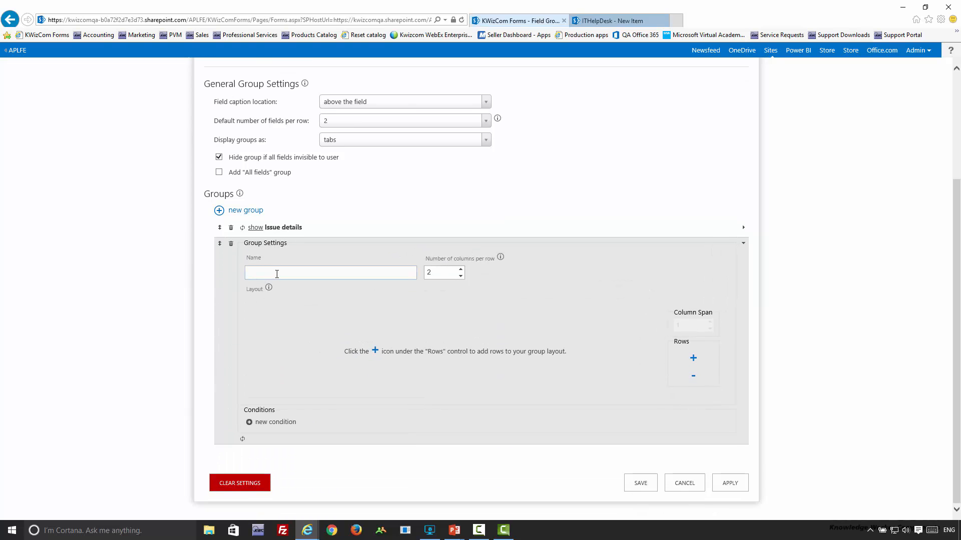
text(Resolution details)
click(694, 359)
- Place the Assigned To and Issue Status columns side by side in the first row of the Resolution details group
click(351, 351)
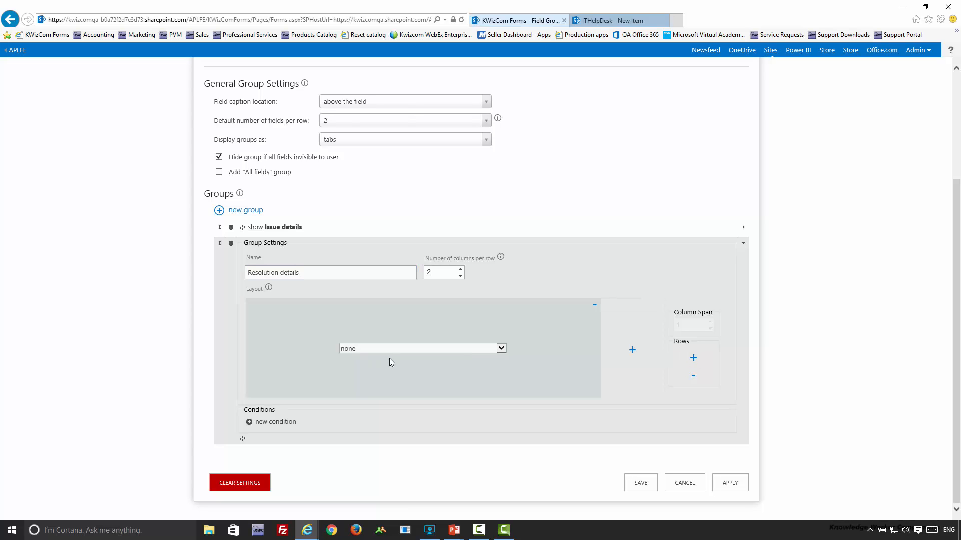
click(473, 352)
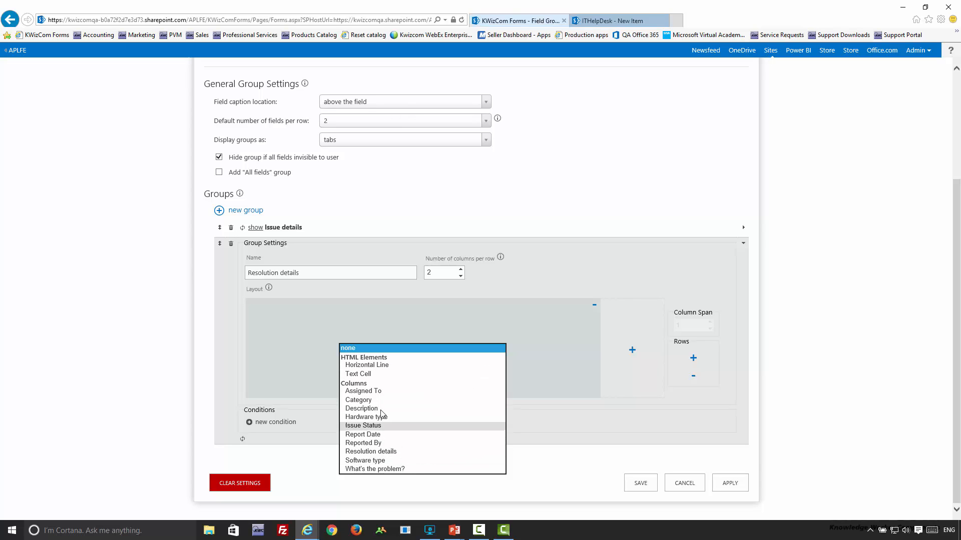
click(380, 391)
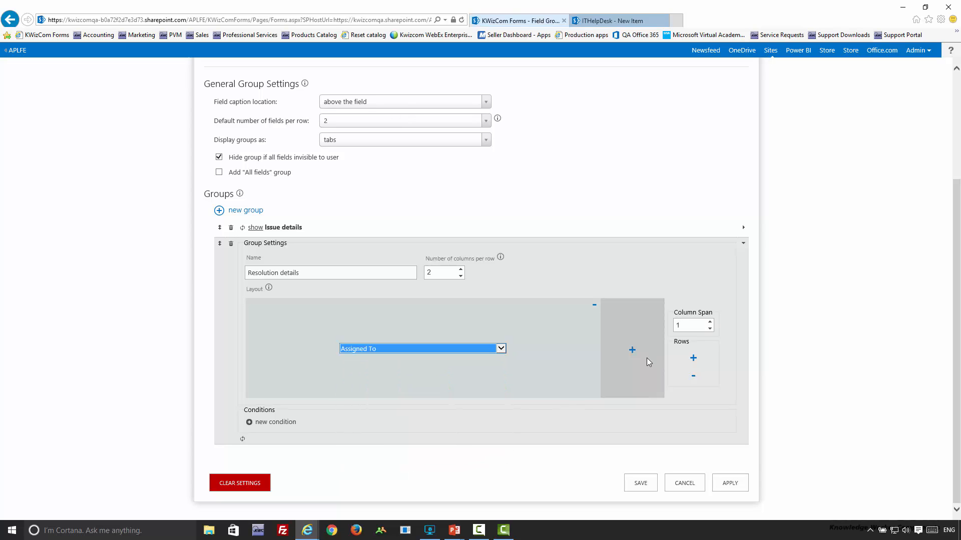
click(632, 350)
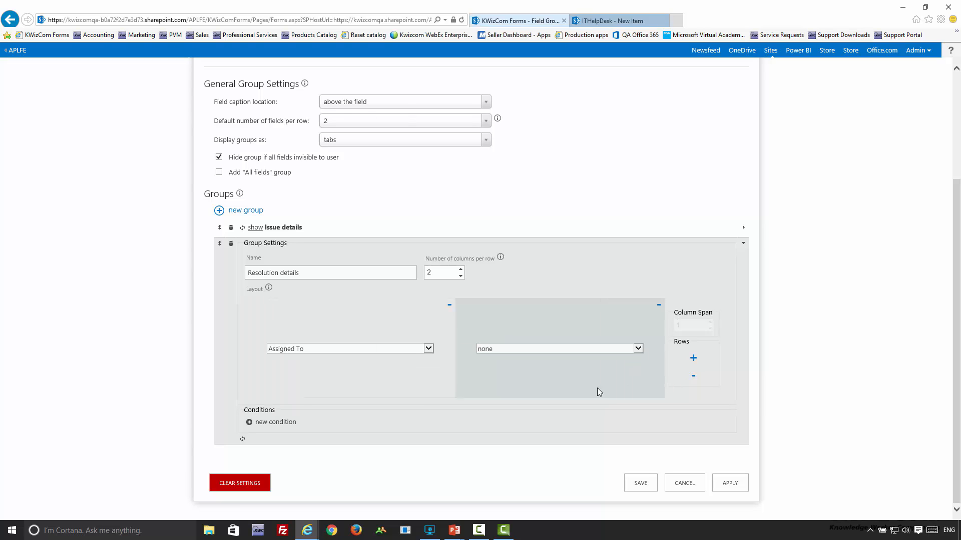
click(529, 350)
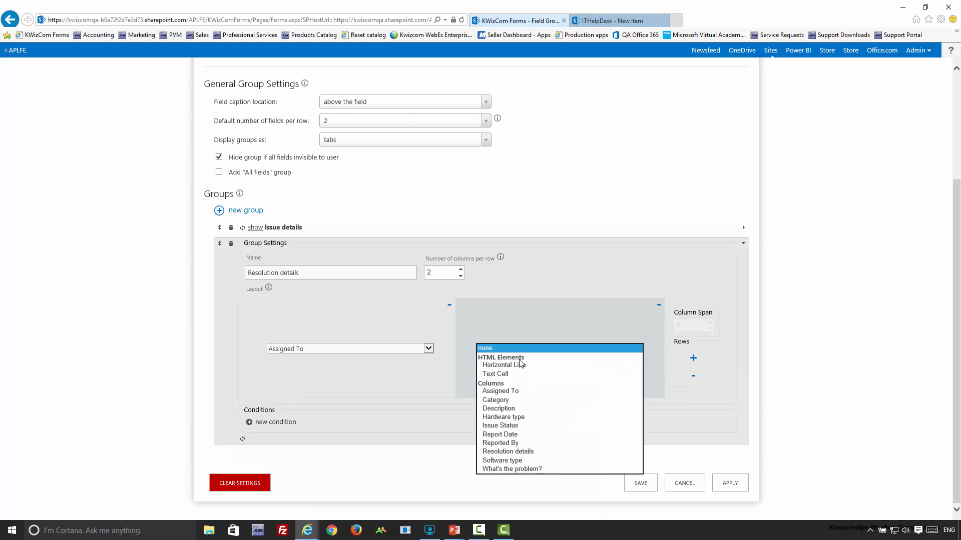
click(524, 426)
- Add a second row holding the Resolution details column with a column span of 2, and apply the settings
click(702, 357)
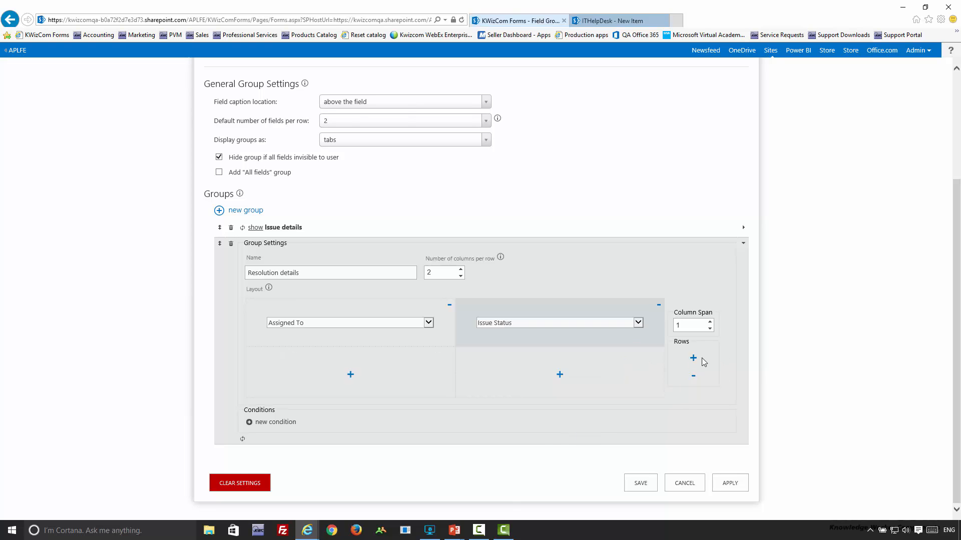
click(352, 374)
click(352, 374)
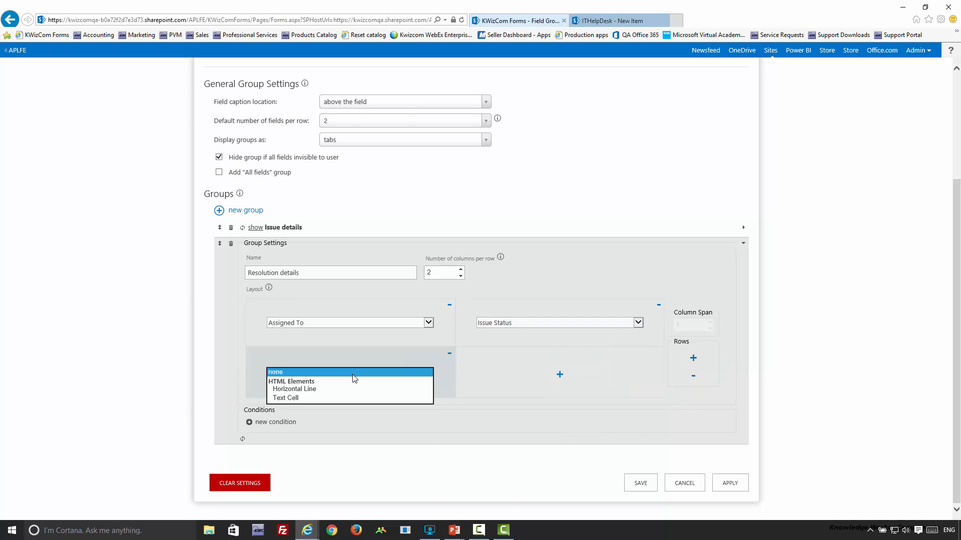
click(410, 468)
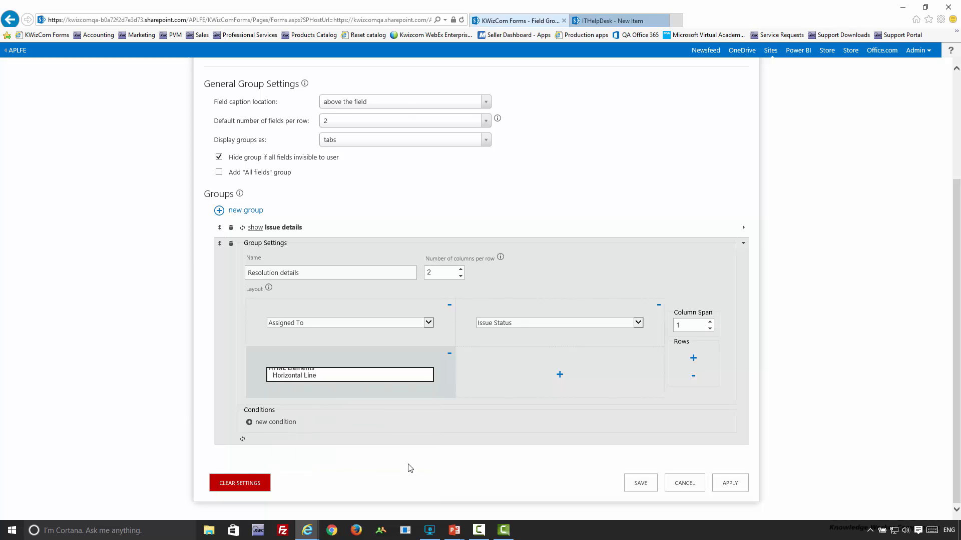
click(443, 392)
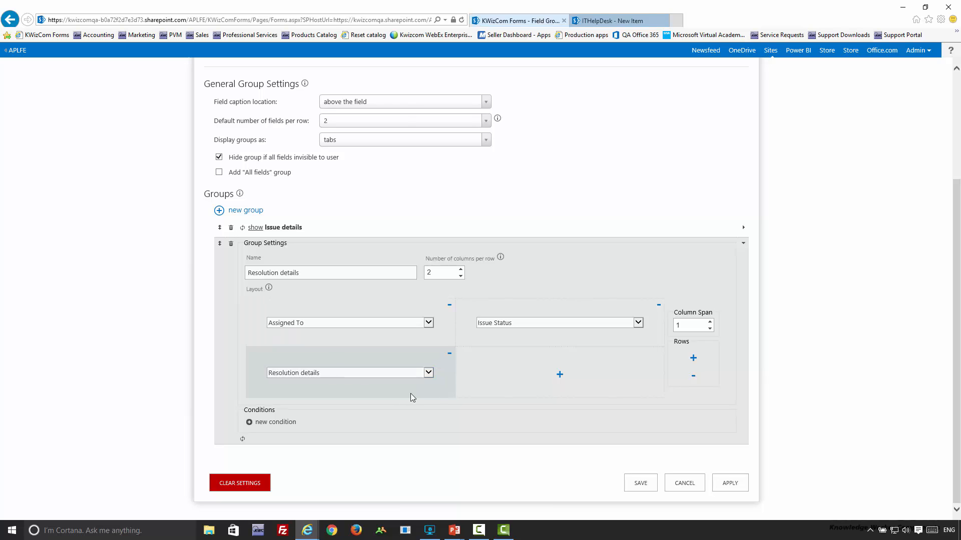
click(710, 322)
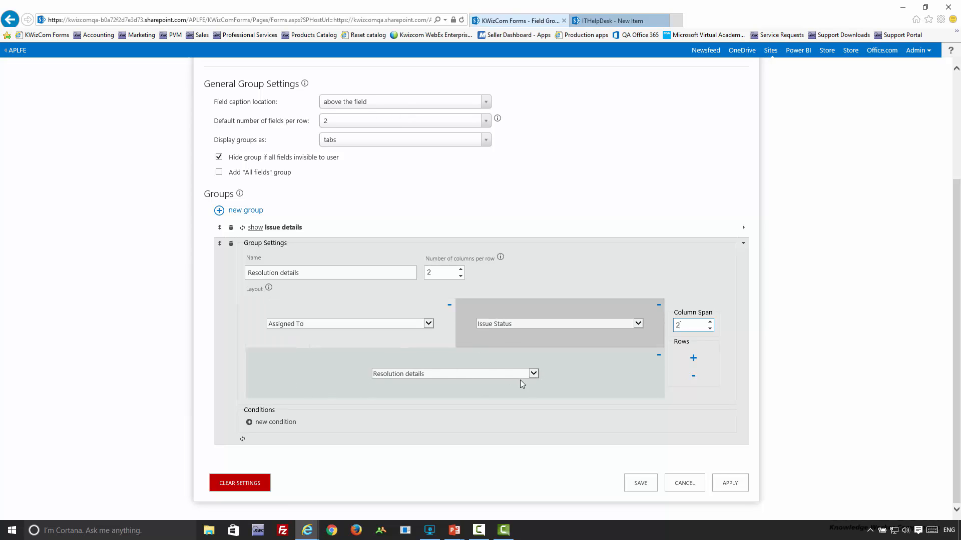
click(730, 484)
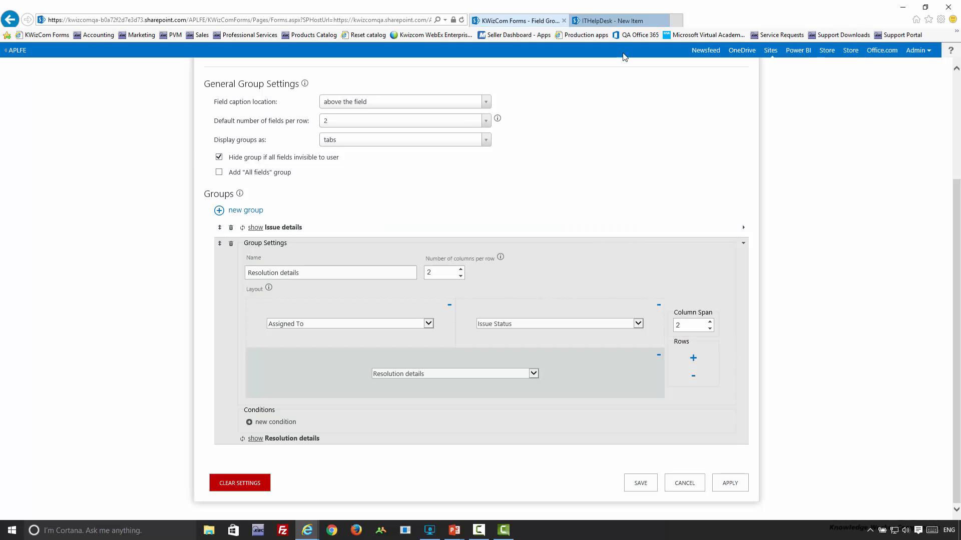
- Reload the new ITHelpDesk item form and view both the Resolution details and Issue details groups
click(611, 22)
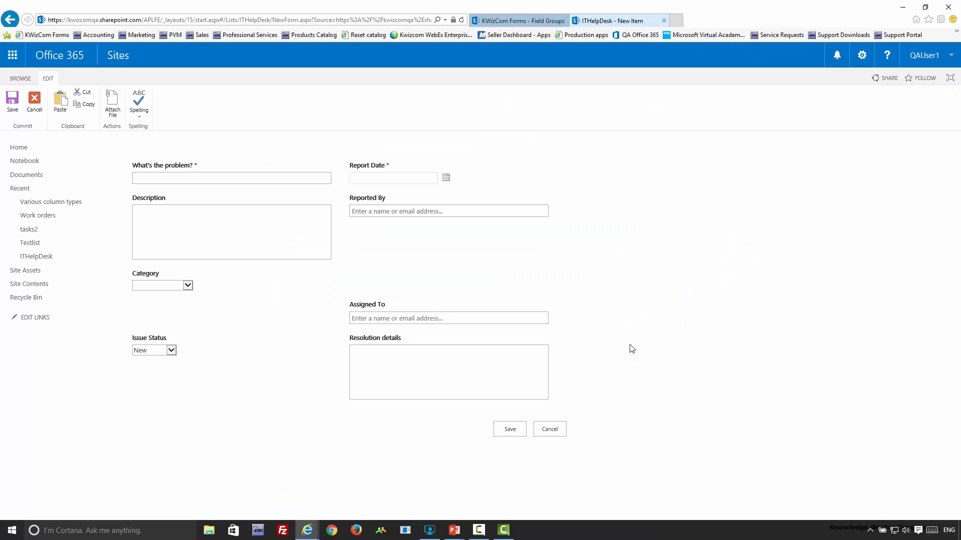
key(F5)
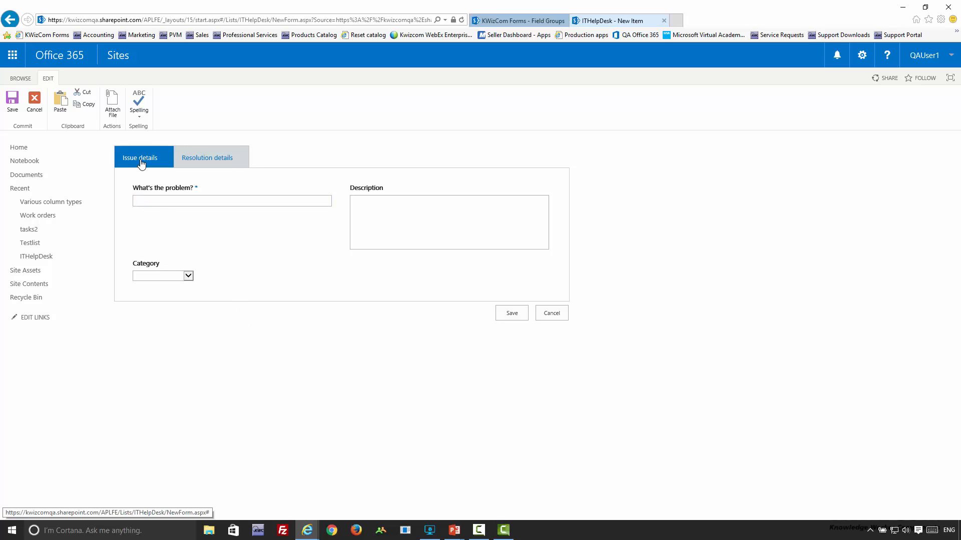
click(200, 163)
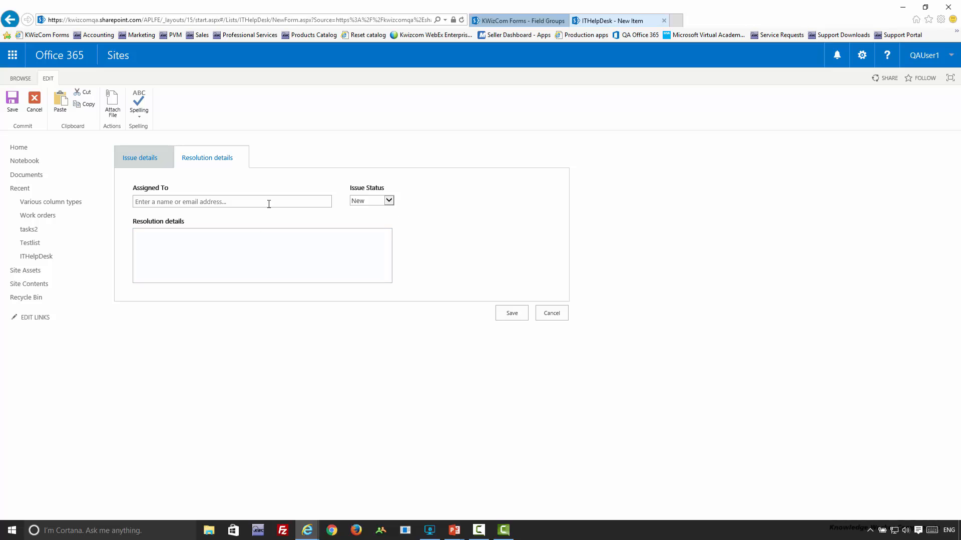
click(134, 159)
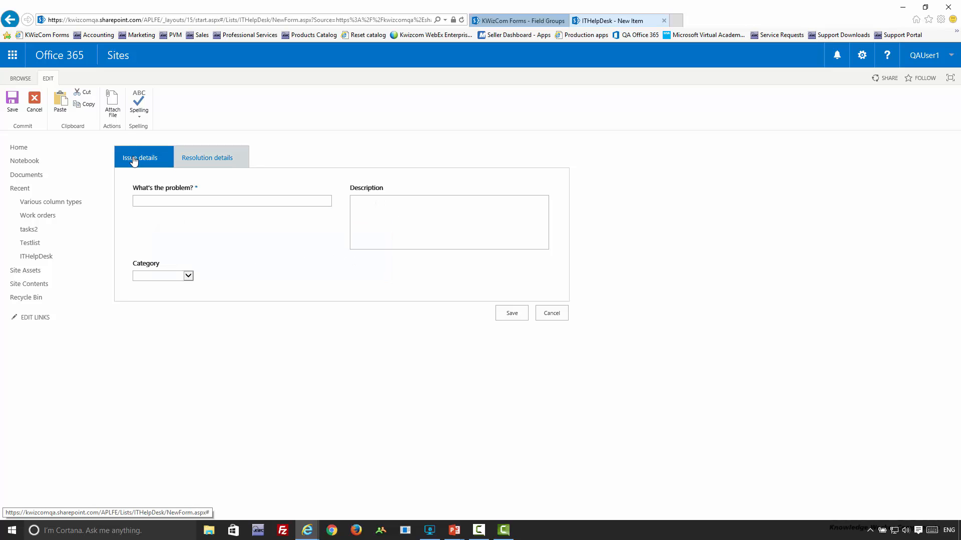
- Test the form's dependent fields by setting Category to Hardware and Software, and check both group tabs
click(189, 276)
click(175, 285)
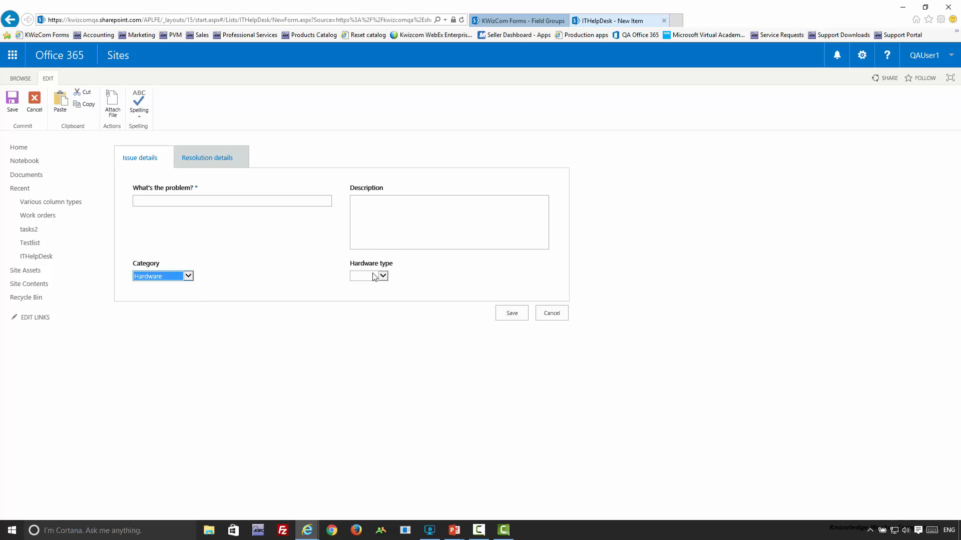
click(190, 278)
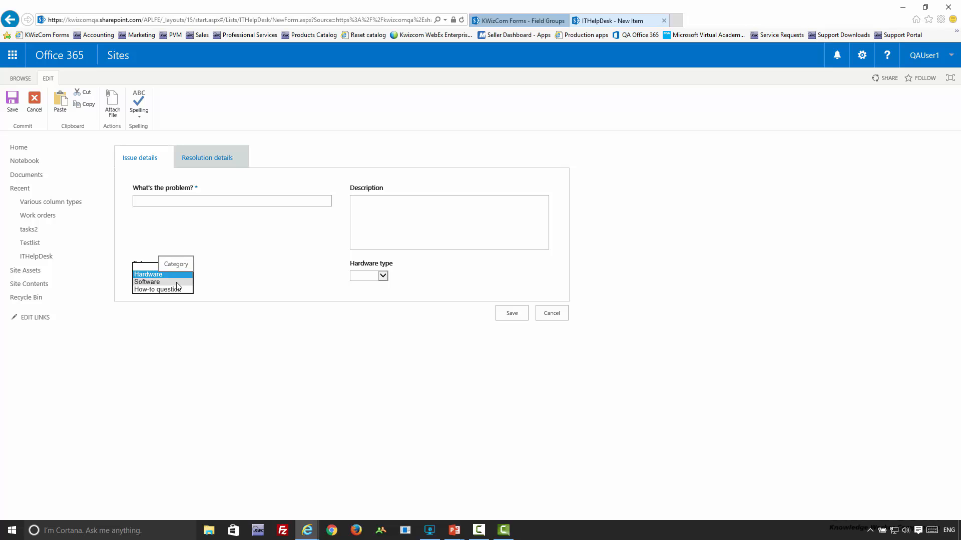
click(176, 281)
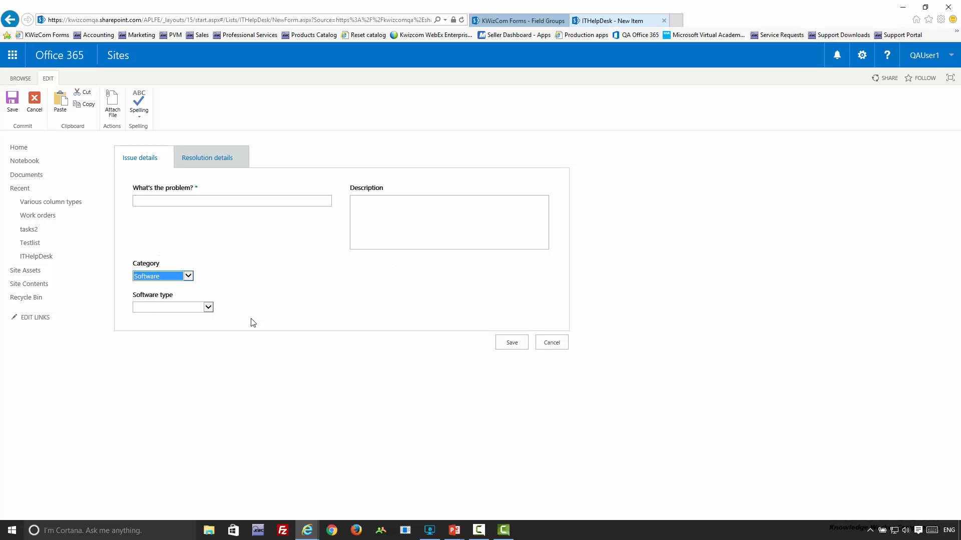
click(190, 161)
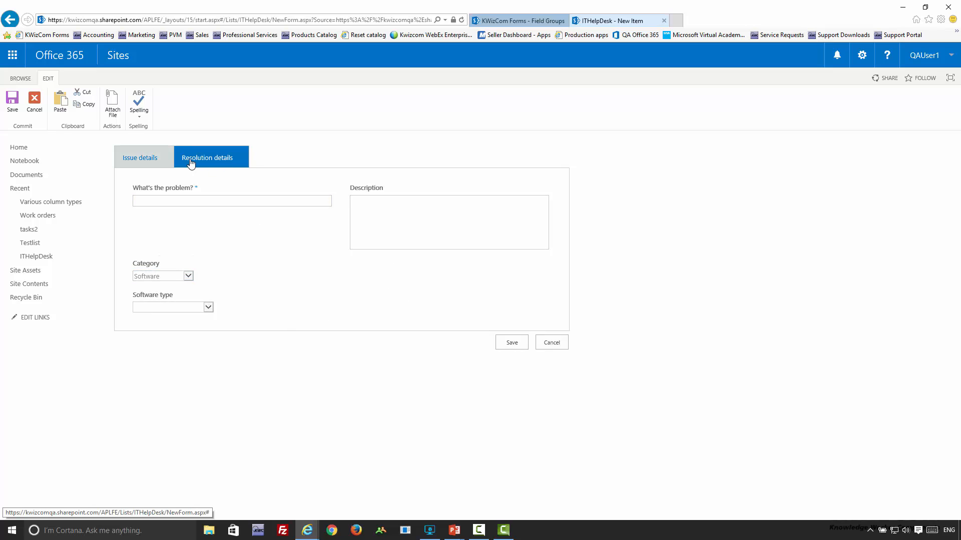
click(159, 165)
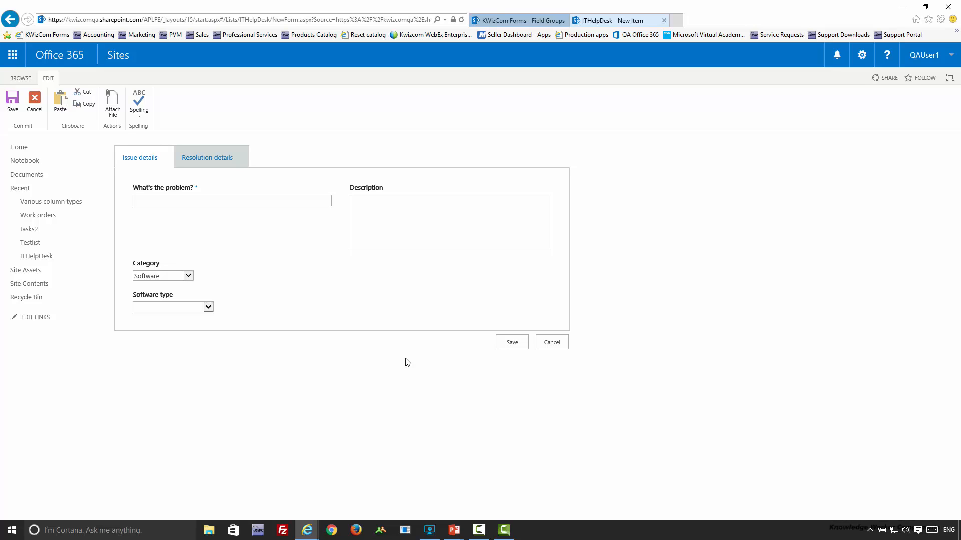
- Set the ITHelpDesk field groups to display as an accordion and apply the settings
click(523, 22)
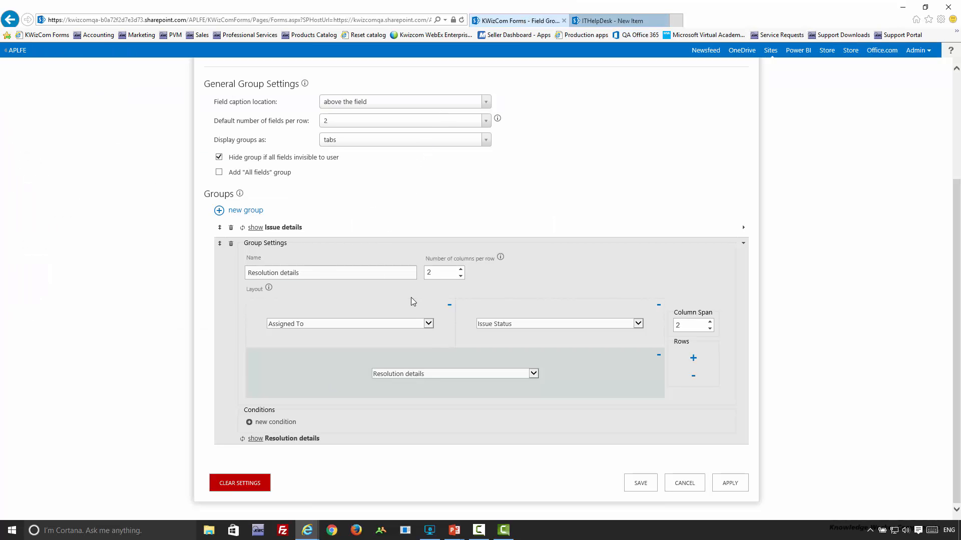
scroll(555, 303, up, 2)
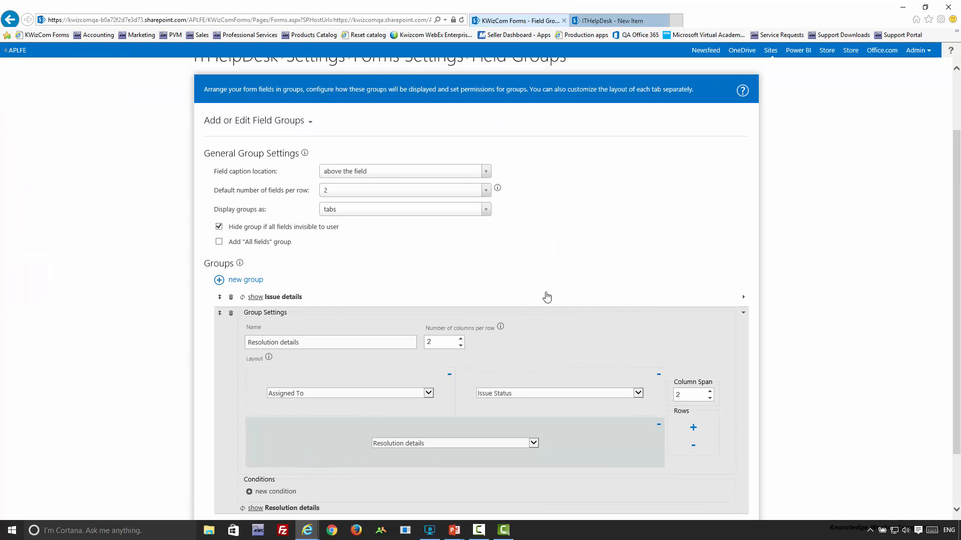
click(487, 211)
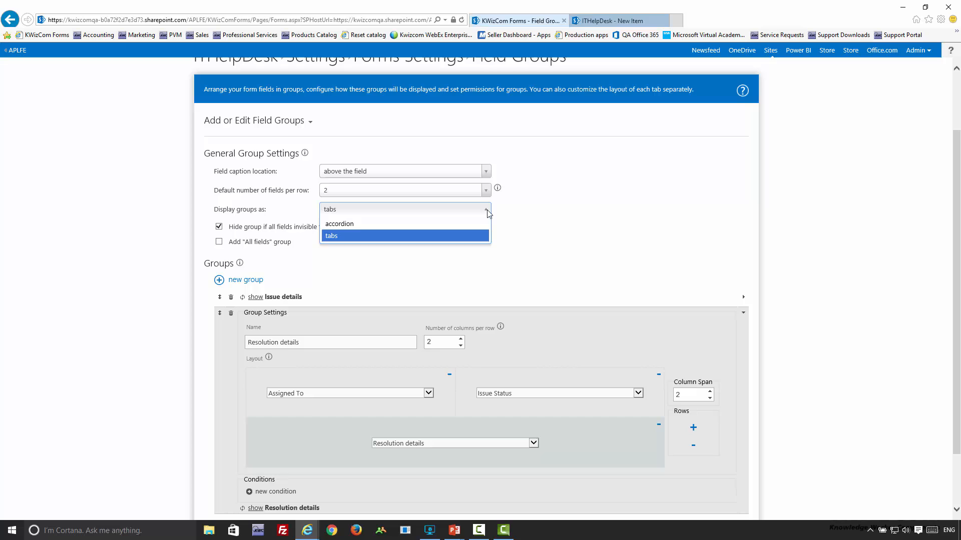
click(353, 224)
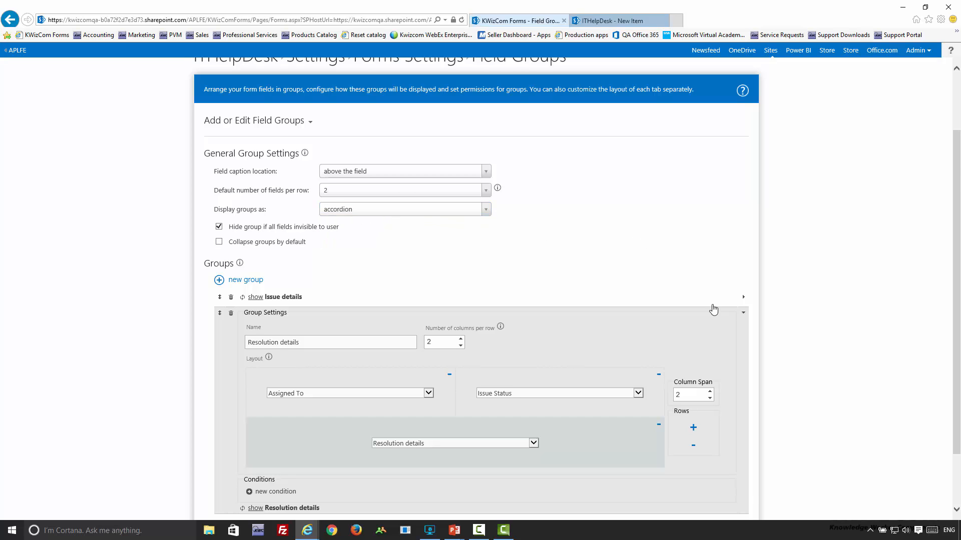
scroll(712, 309, down, 2)
click(730, 483)
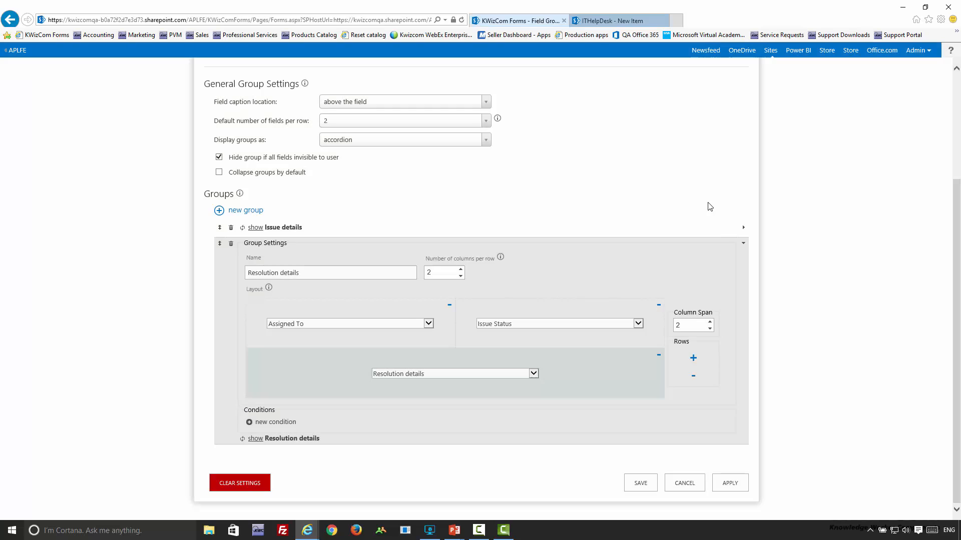
- Reload the new ITHelpDesk item form and expand the Resolution details and Issue details accordion sections in turn
click(601, 21)
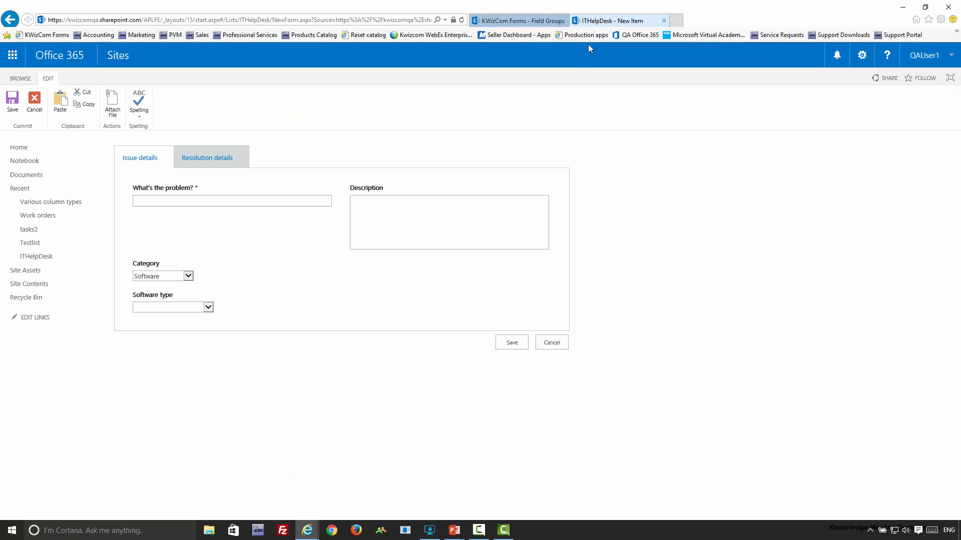
key(F5)
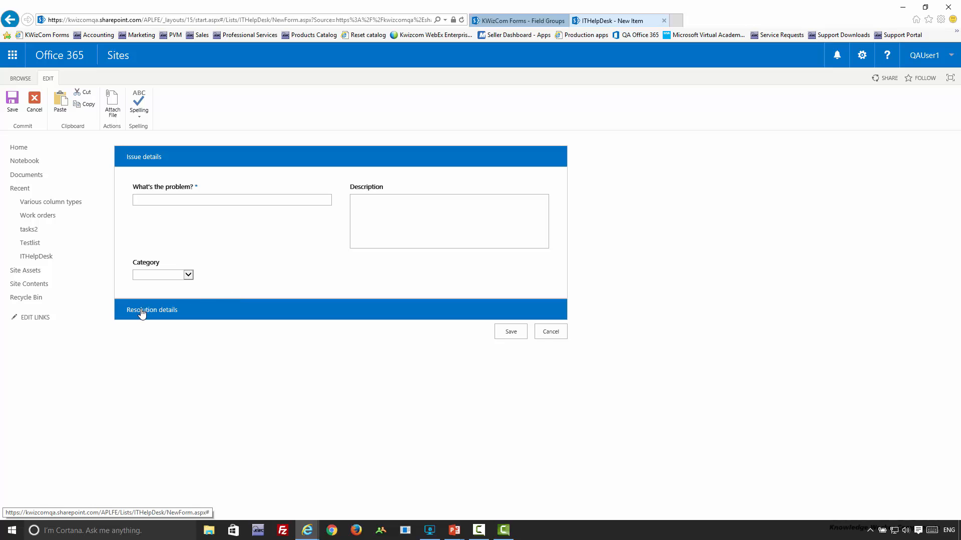
click(142, 313)
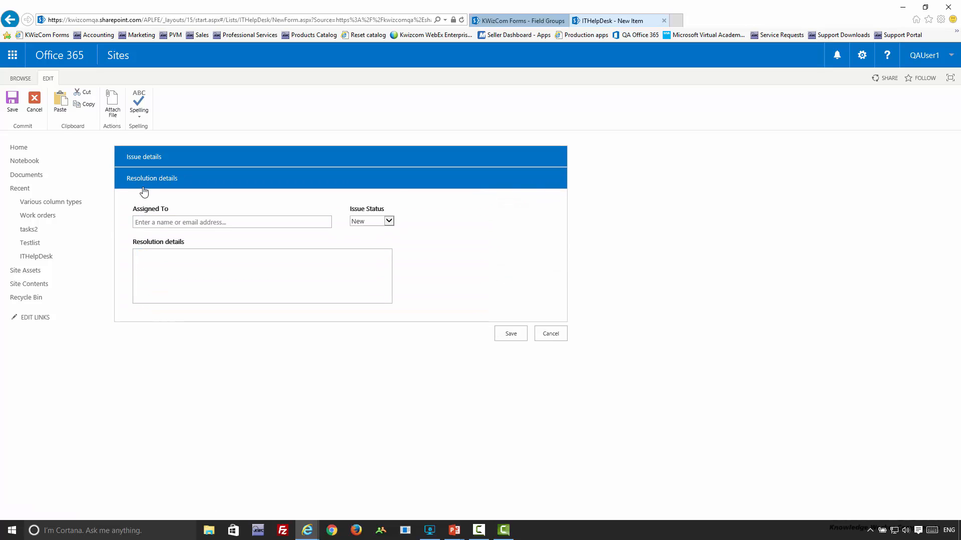
click(131, 158)
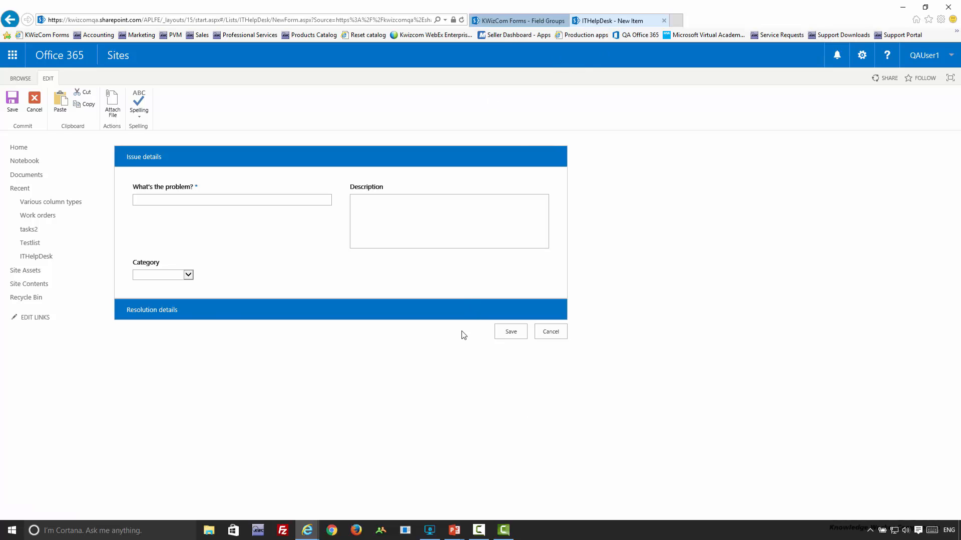
- Set the ITHelpDesk field groups to display as tabs and apply the settings
click(513, 22)
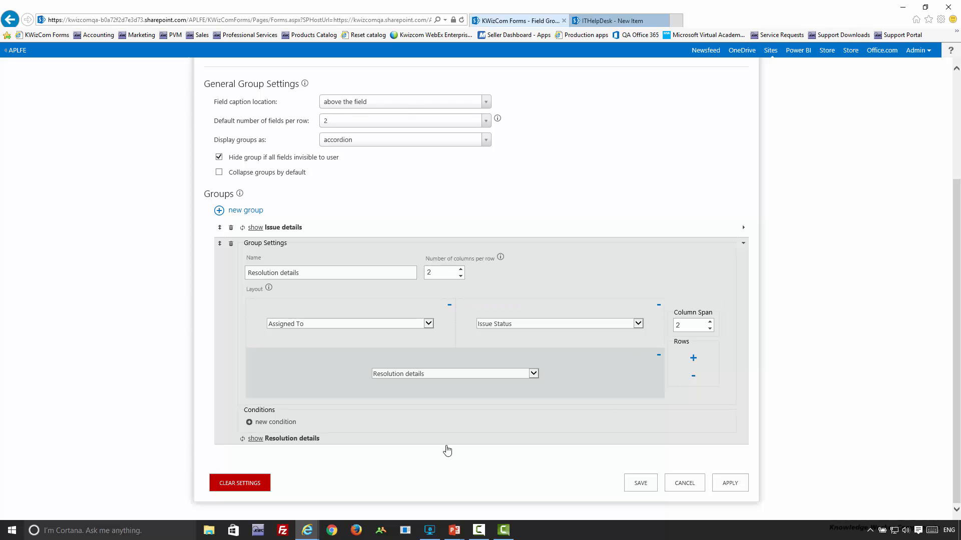
click(373, 140)
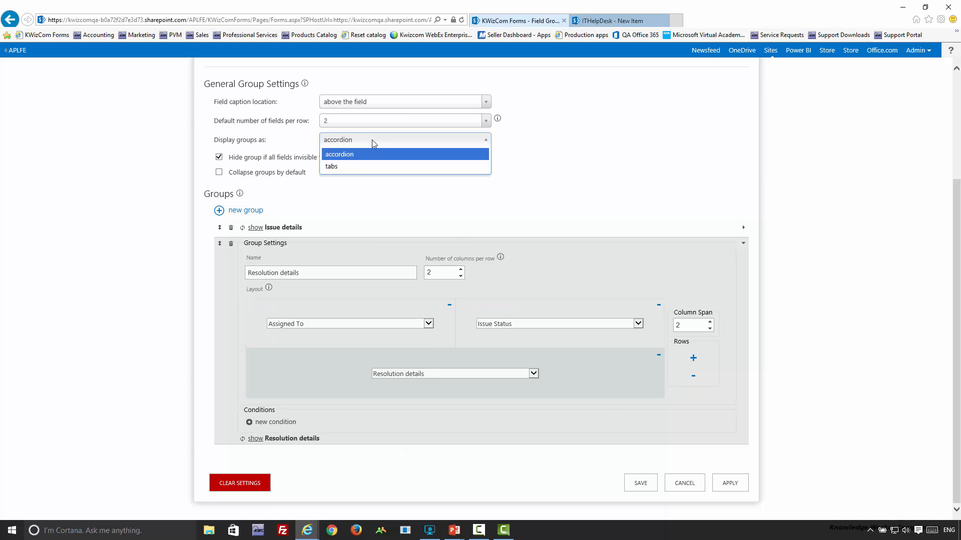
click(356, 167)
click(730, 483)
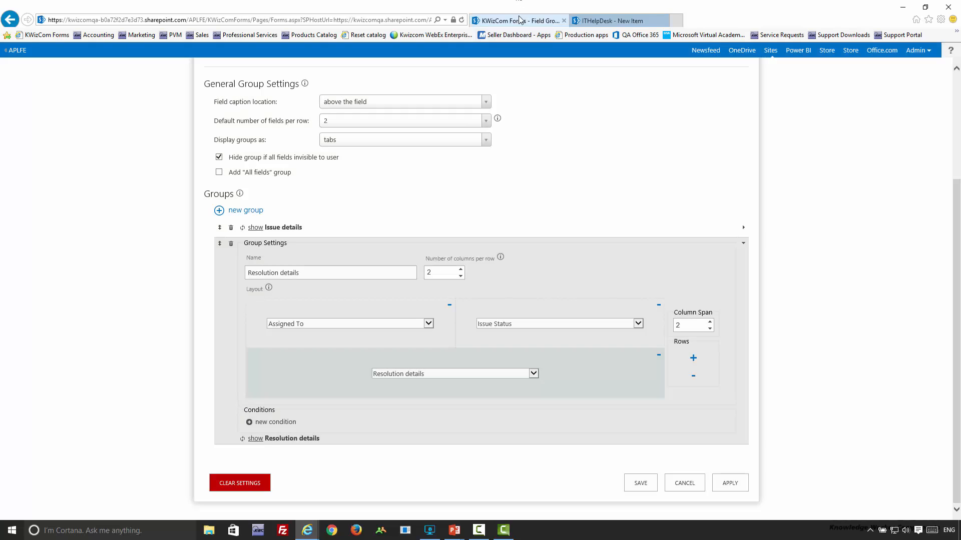
- Test validation by saving the new ITHelpDesk item with its required field empty, examine the error text, and return to the field group settings
click(596, 21)
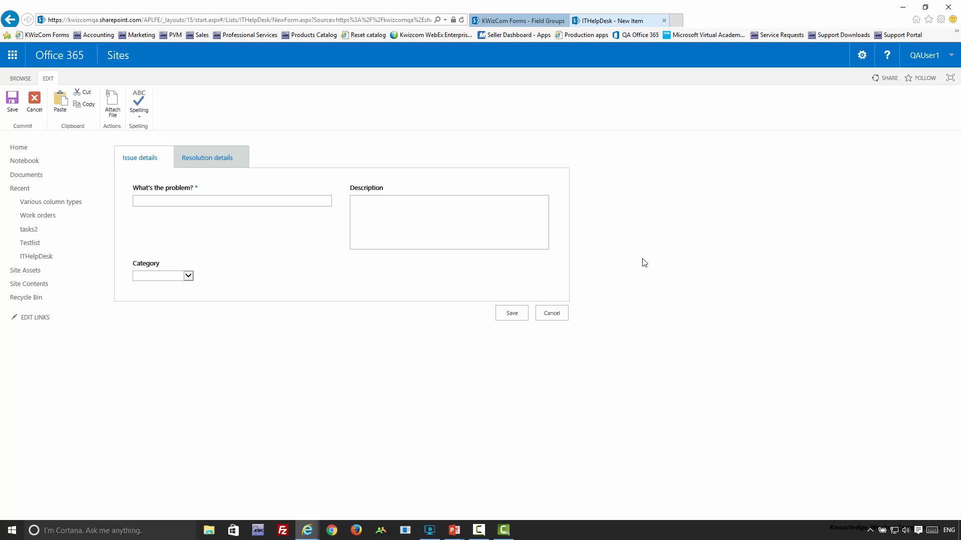
click(516, 316)
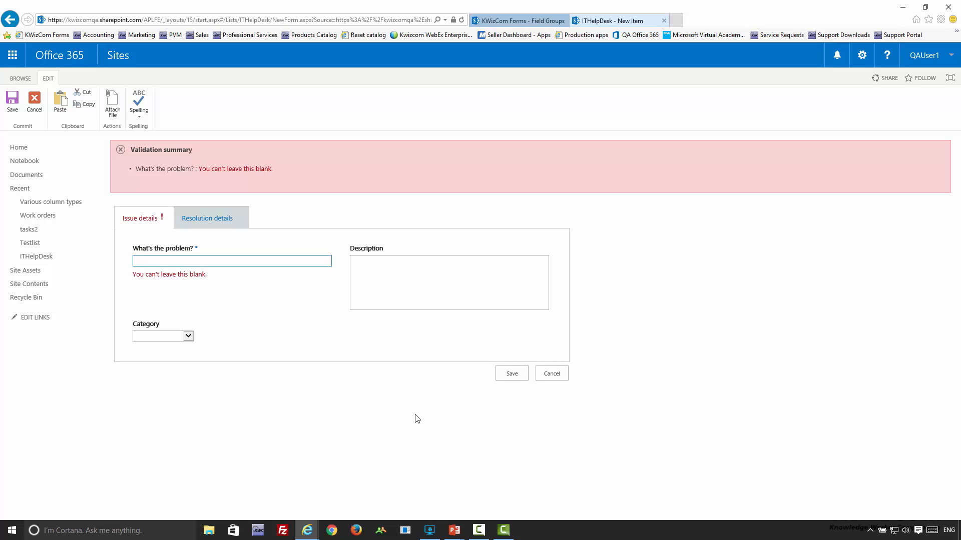
click(234, 259)
drag(133, 275, 213, 273)
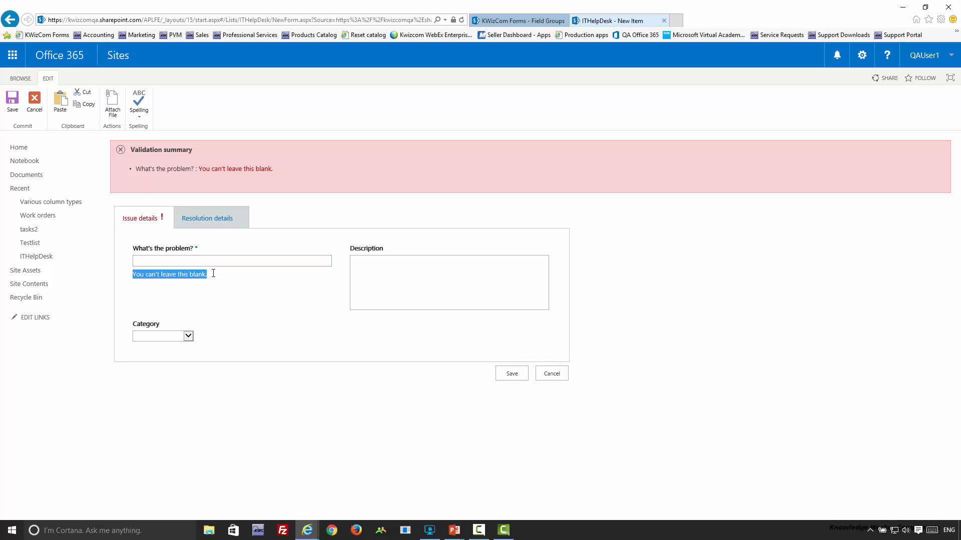
click(164, 289)
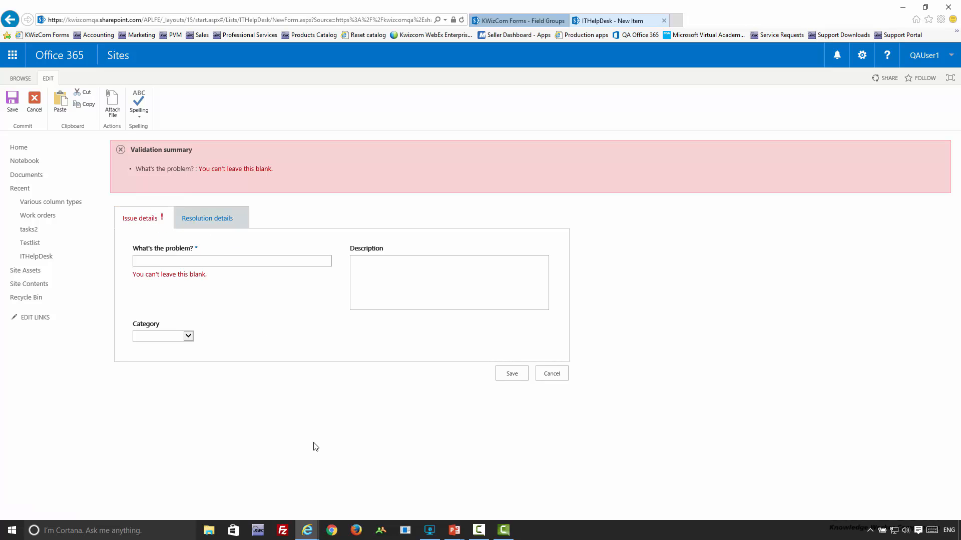
click(526, 22)
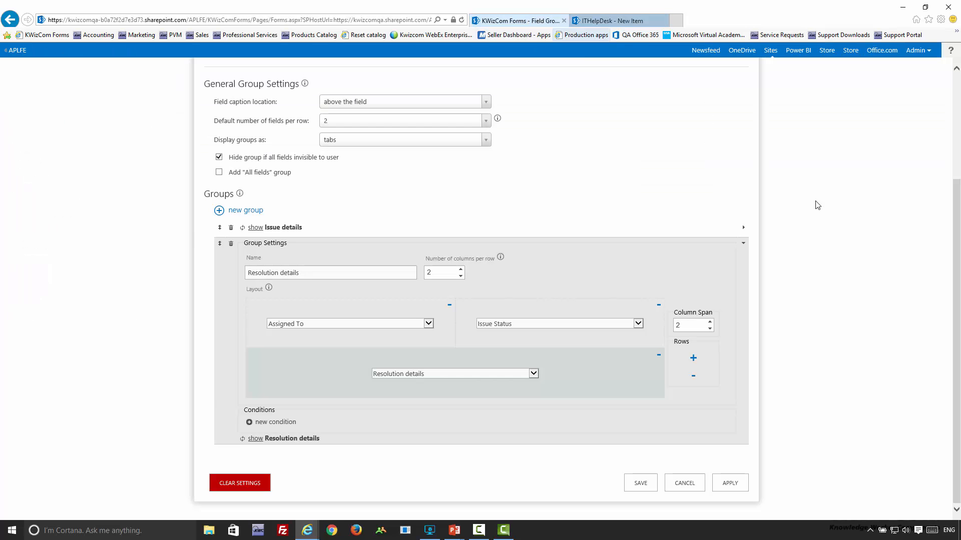
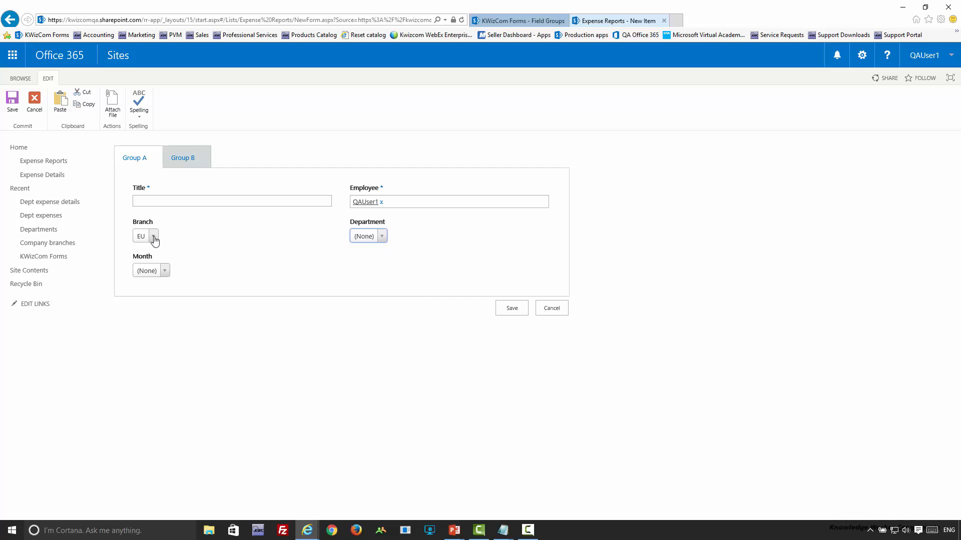
- Set Branch to ME in the new Expense Reports item and check the available Department choices
click(147, 237)
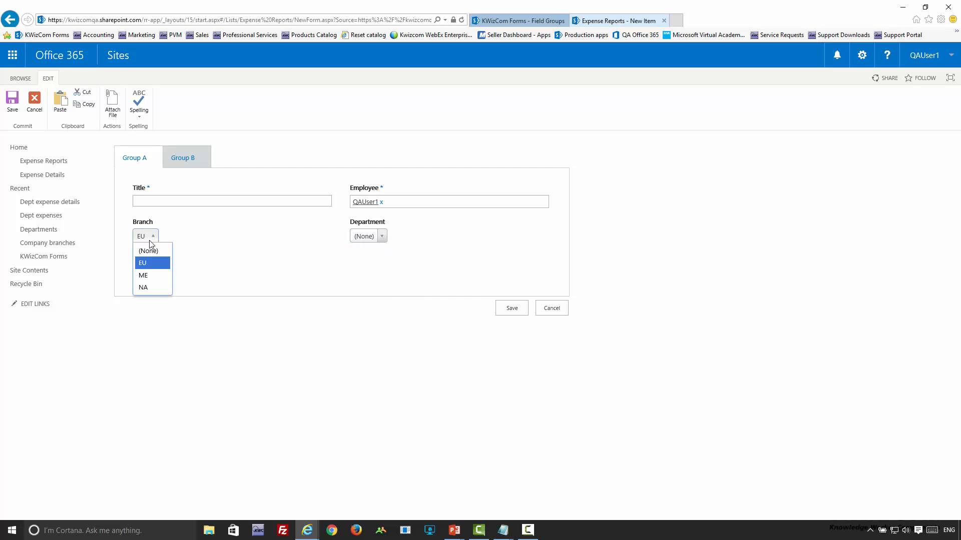
click(145, 275)
click(366, 237)
click(445, 241)
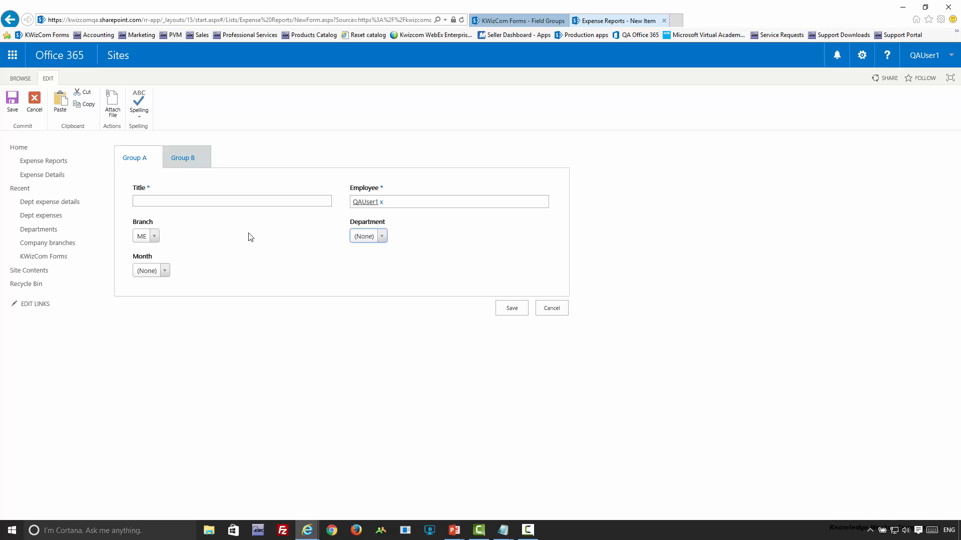
- Show the Group B fields and add two rows to the Expense details table
click(191, 162)
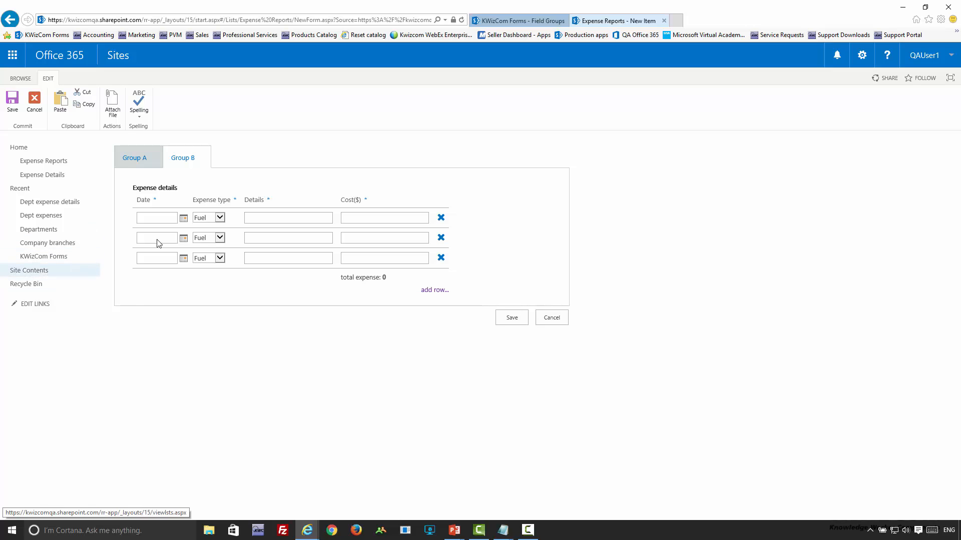
click(278, 238)
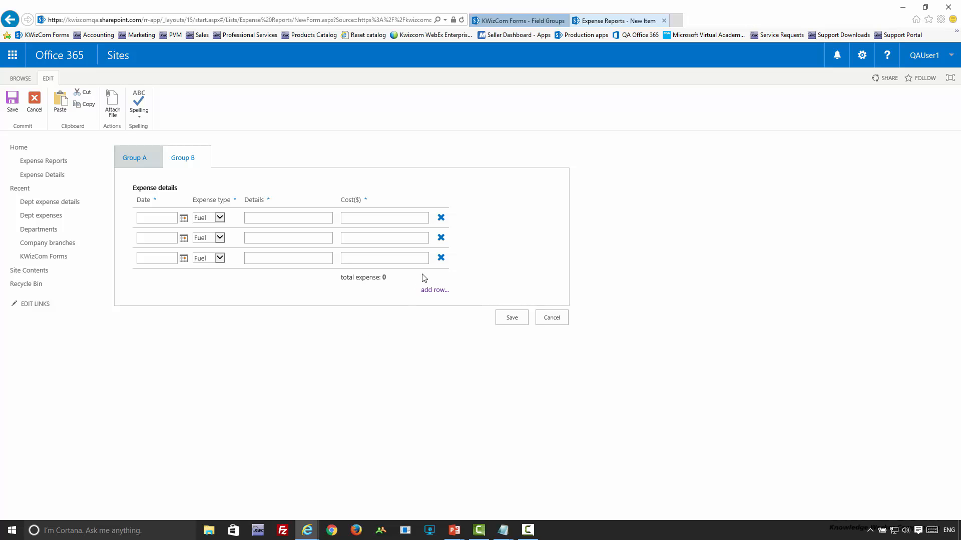
click(432, 291)
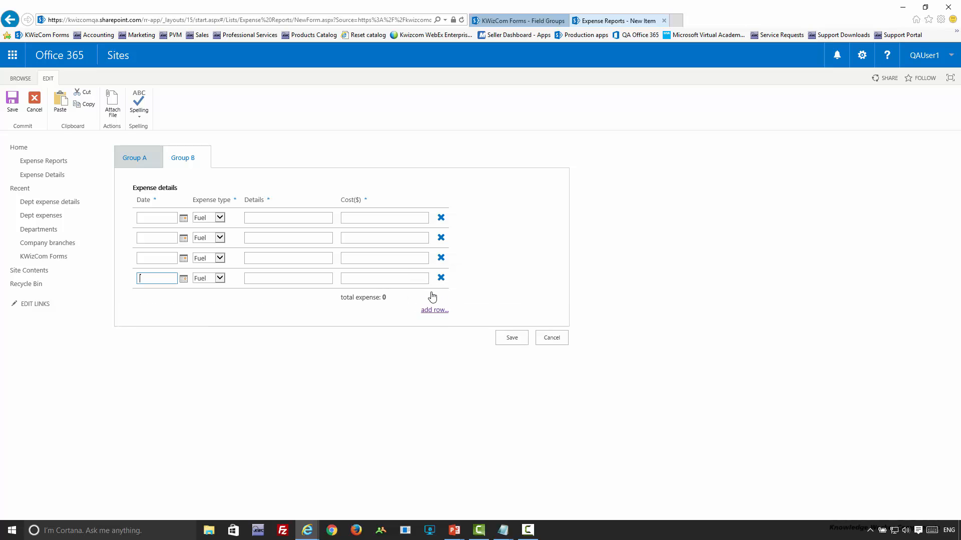
click(435, 310)
- Remove the last three rows of the Expense details table one by one, confirming each removal
click(440, 299)
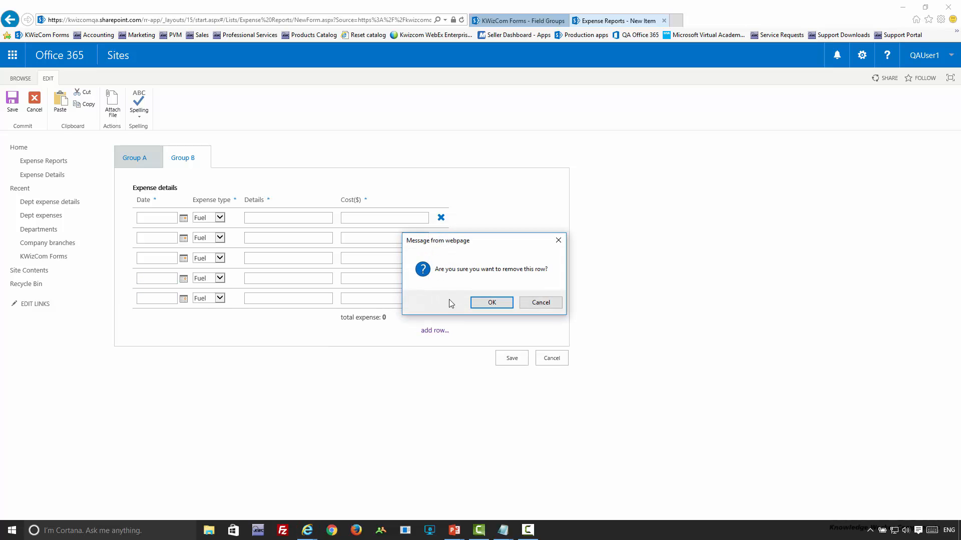
click(476, 302)
click(441, 279)
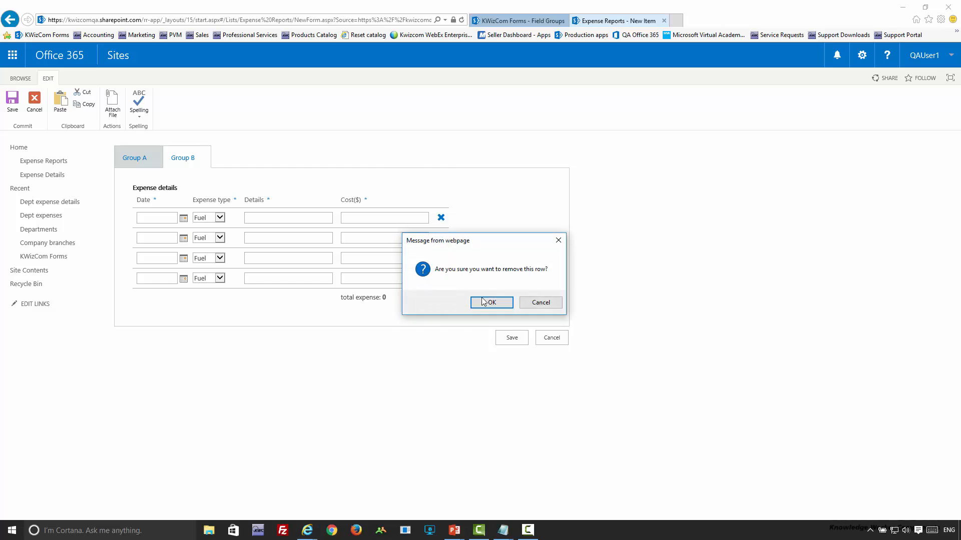
click(491, 301)
click(441, 258)
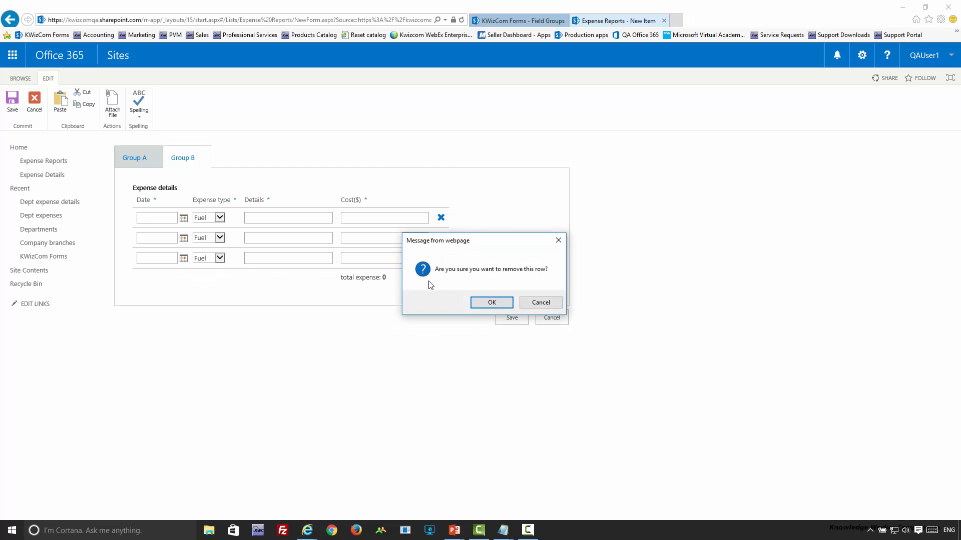
click(491, 303)
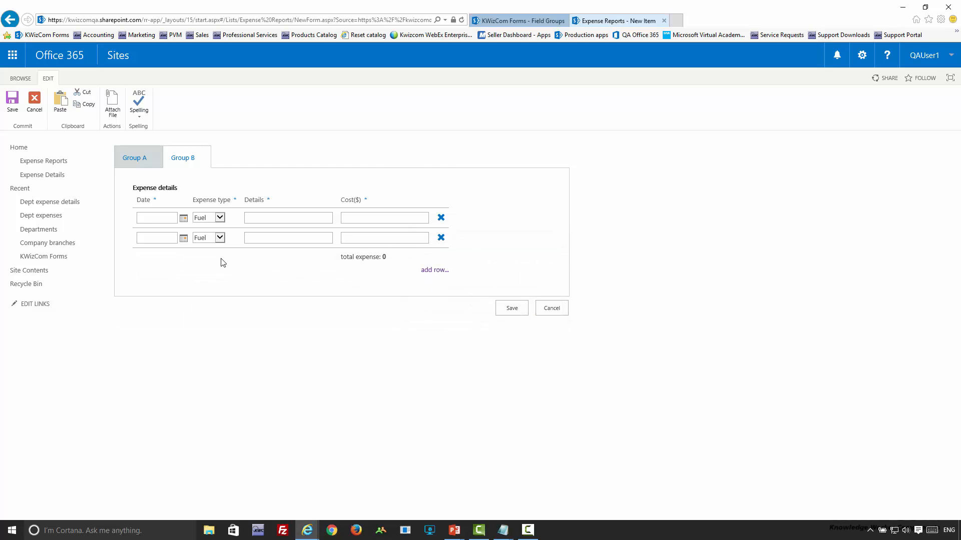
- Set the first expense row's date to 3/28/2016 and its expense type to Taxi, and discard the new item form
click(184, 219)
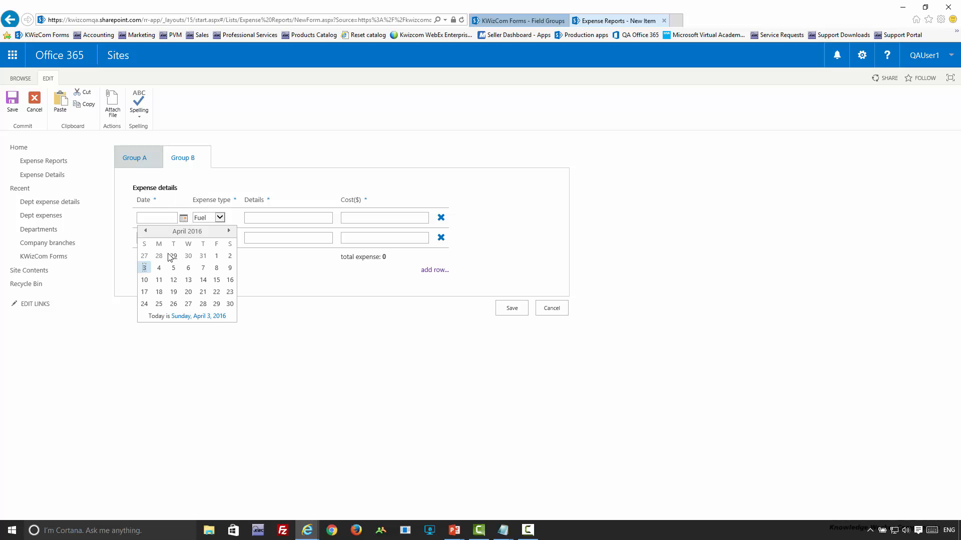
click(159, 256)
click(219, 219)
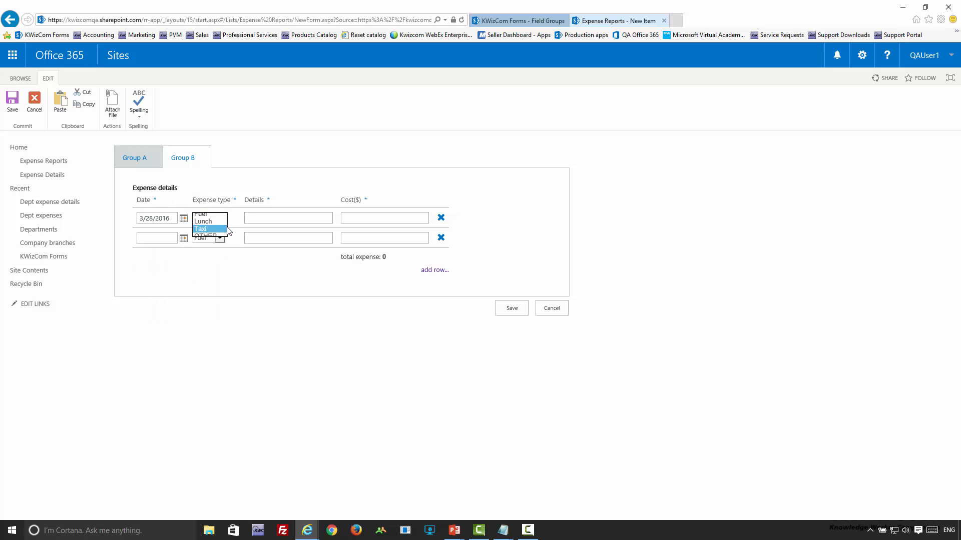
click(208, 232)
click(265, 218)
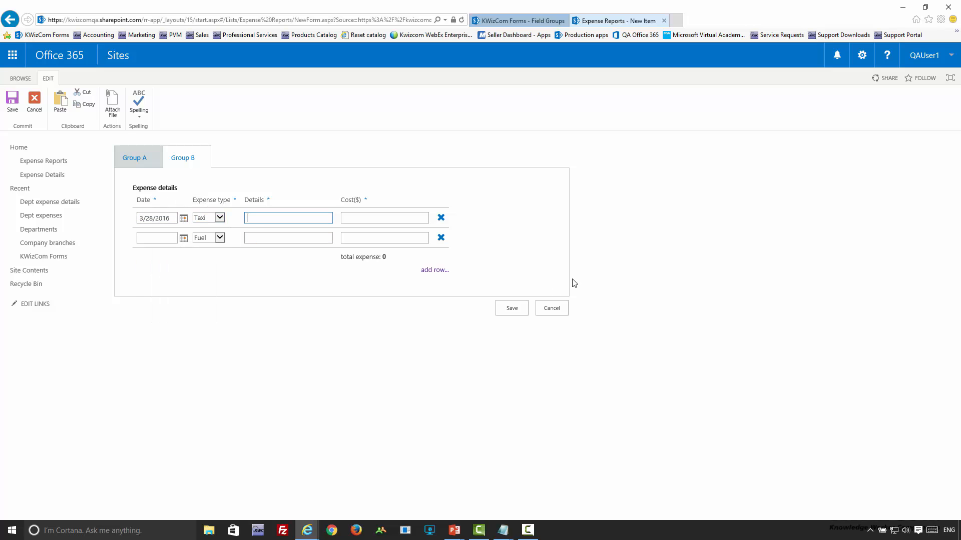
click(561, 309)
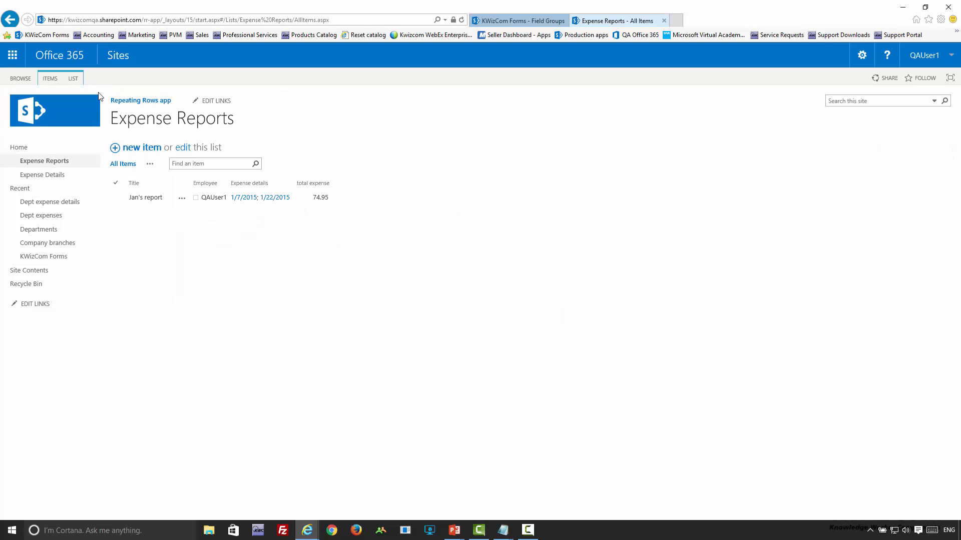
- Open the KWizCom Forms settings of the Expense Reports list and examine the Repeating Rows feature's description
click(74, 79)
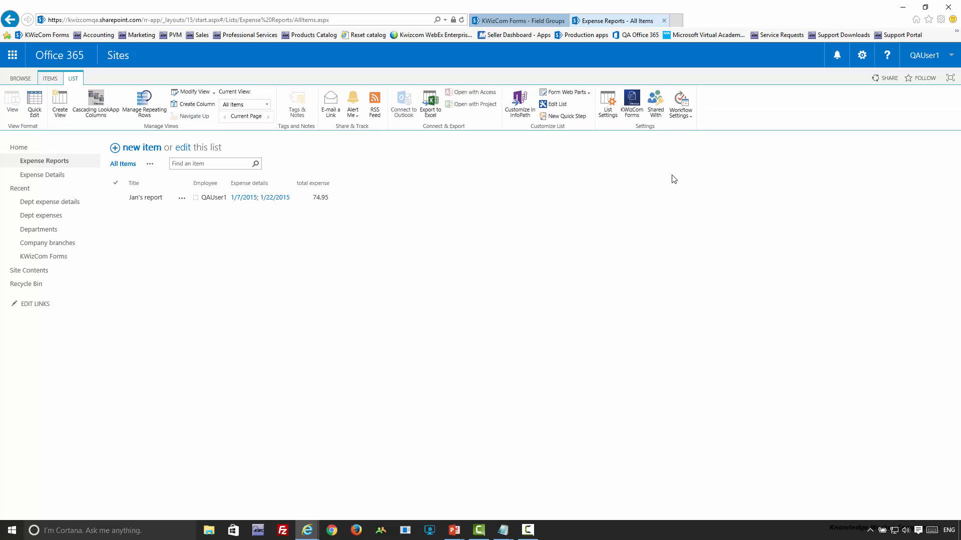
click(634, 109)
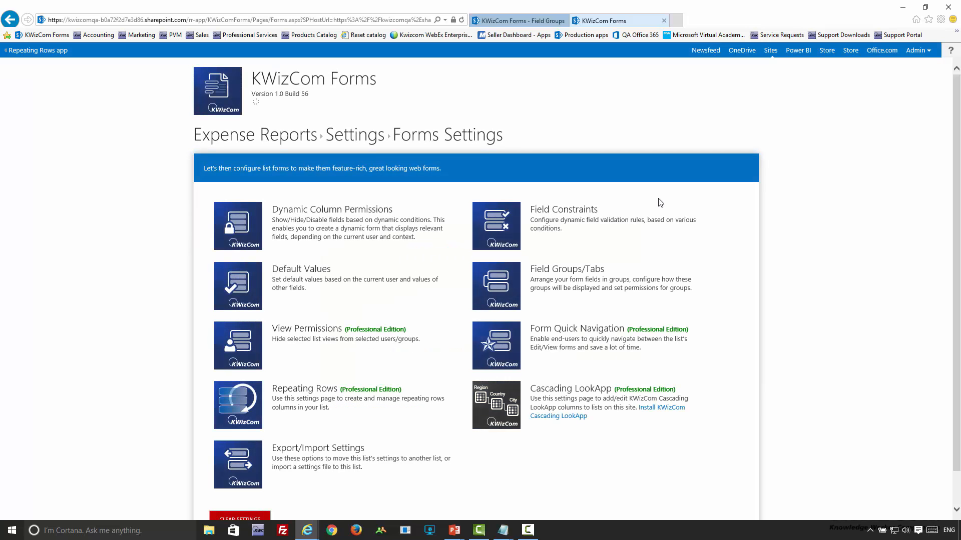
scroll(646, 220, down, 1)
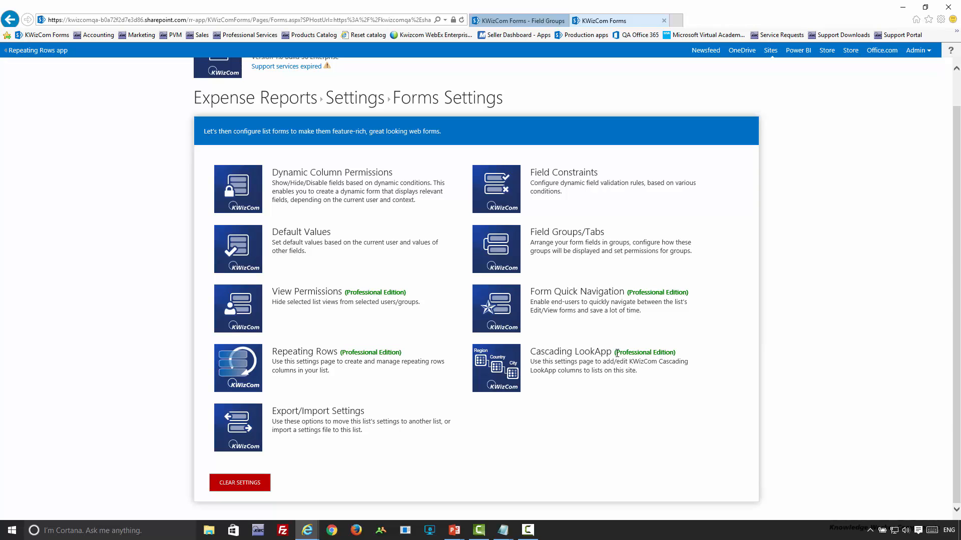
drag(272, 351, 362, 367)
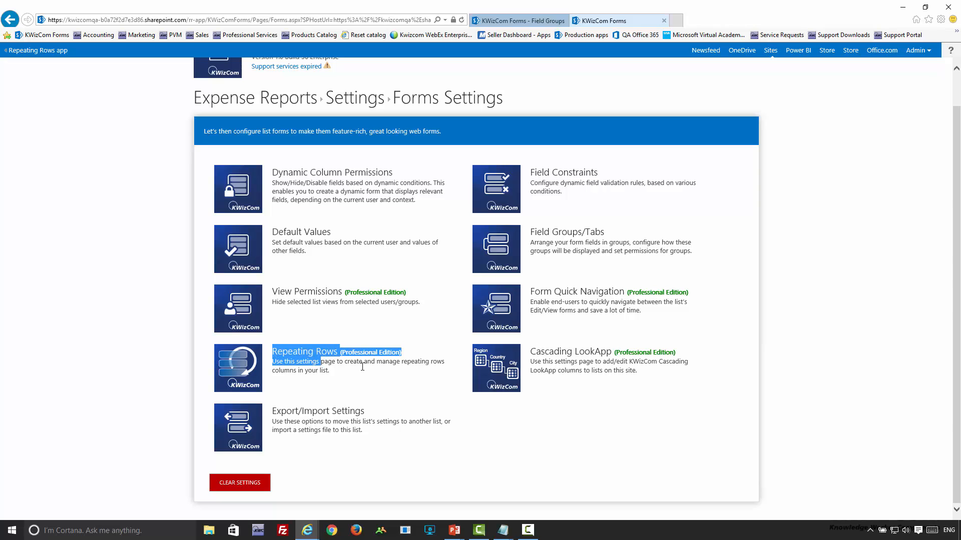
- Open the Cascading LookApp settings of the Expense Reports list and load the Department column
click(338, 356)
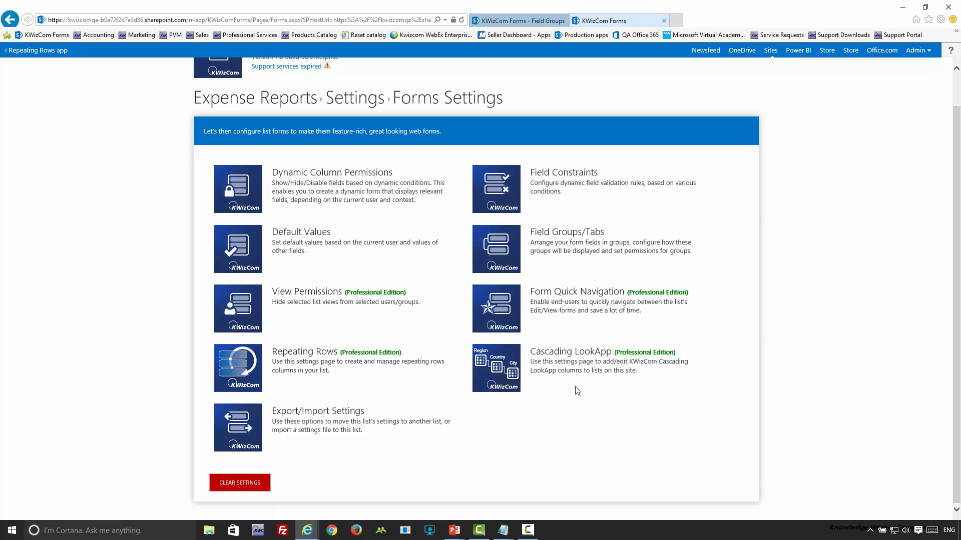
click(499, 373)
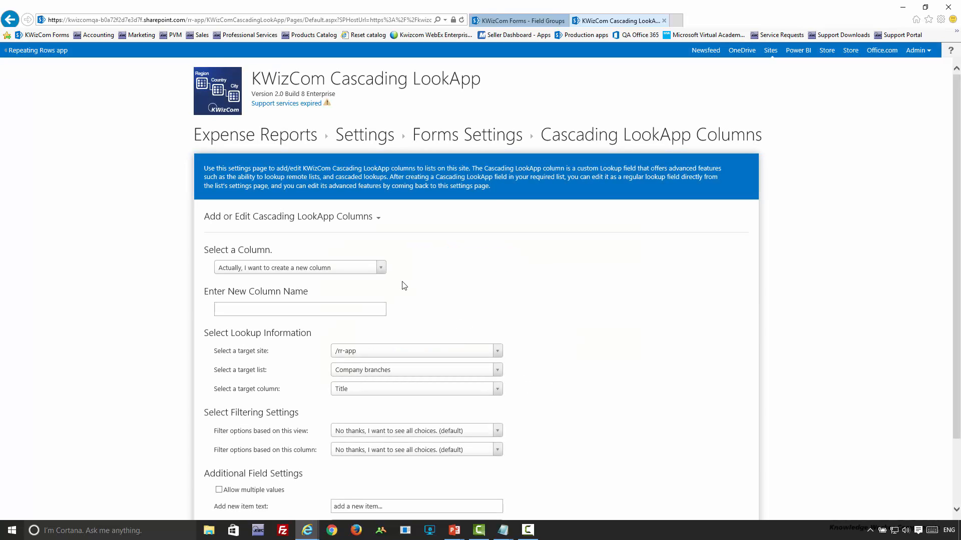
click(382, 270)
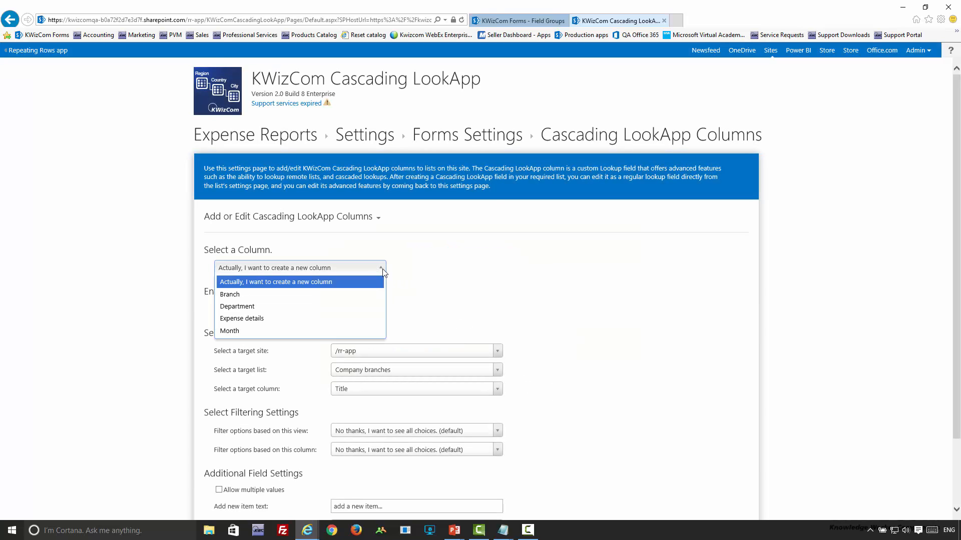
click(238, 307)
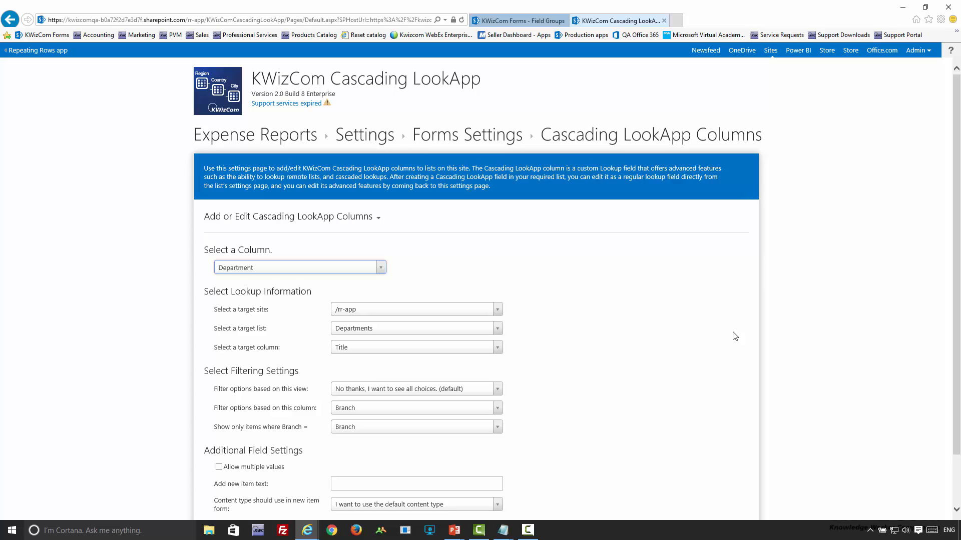
- Examine the Department column's lookup and filtering settings, and leave the page without saving
scroll(735, 351, down, 2)
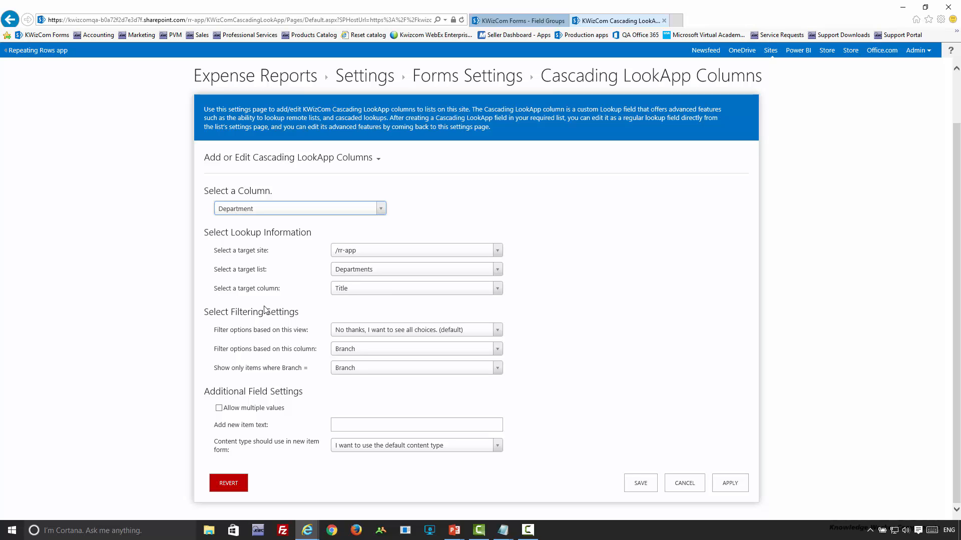
click(214, 313)
drag(214, 313, 303, 315)
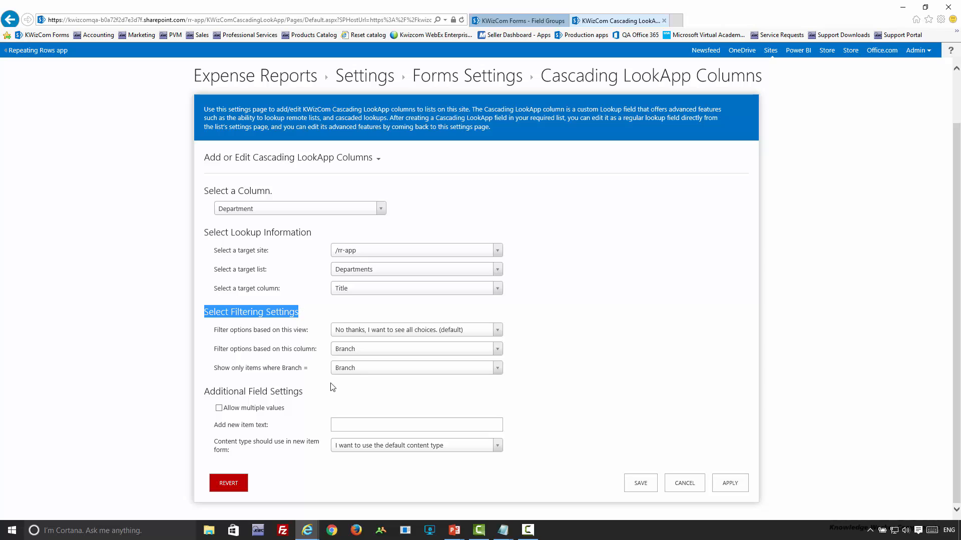
click(350, 402)
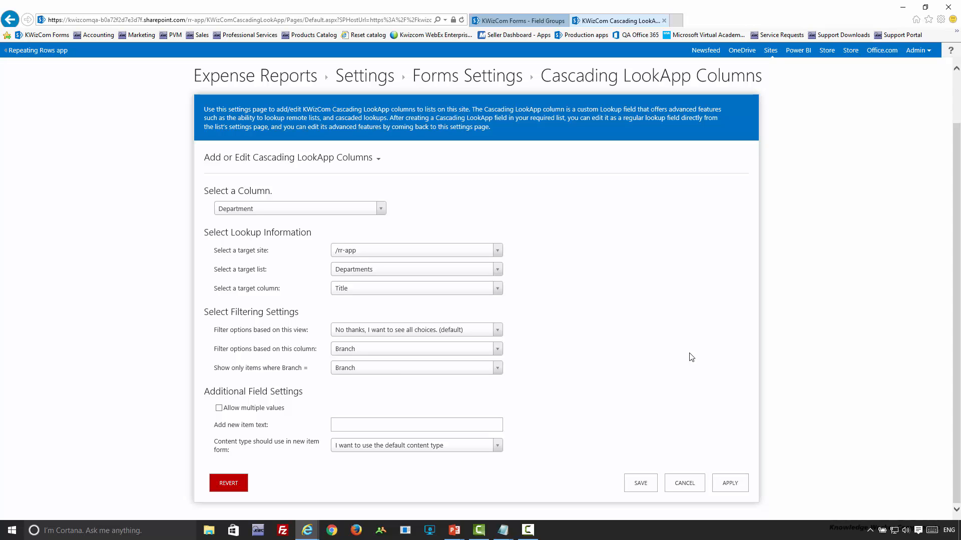
click(684, 484)
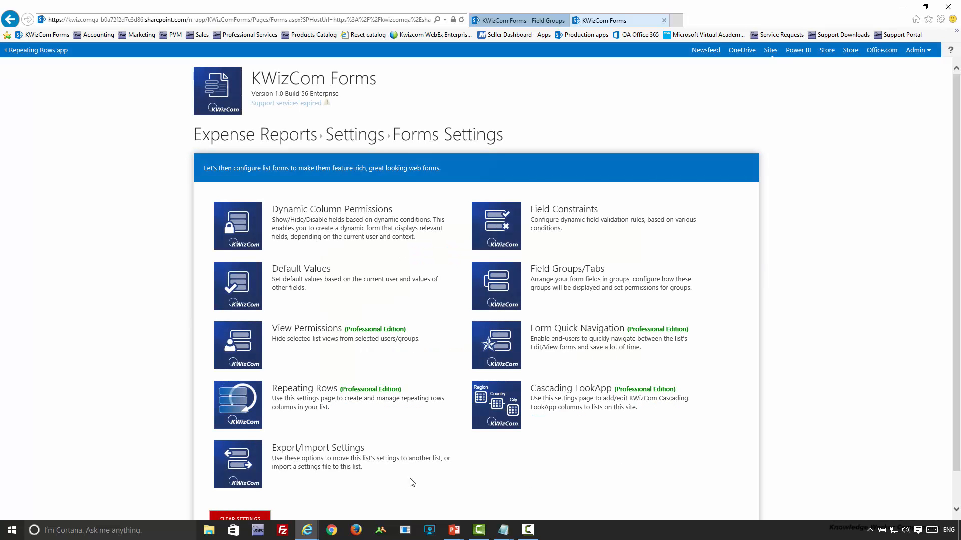
- Open the Repeating Rows settings of the Expense Reports list and load the Expense details column
click(245, 407)
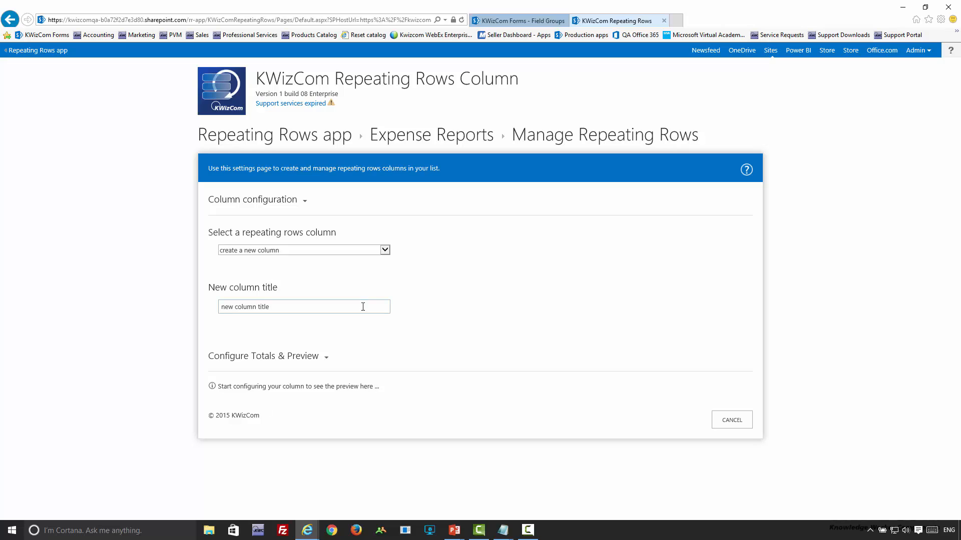
click(385, 250)
click(387, 253)
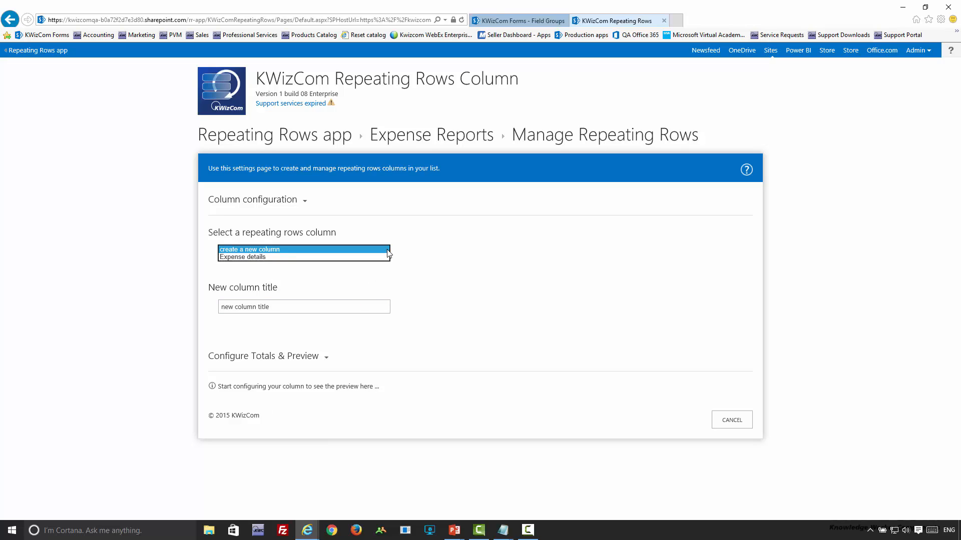
click(246, 257)
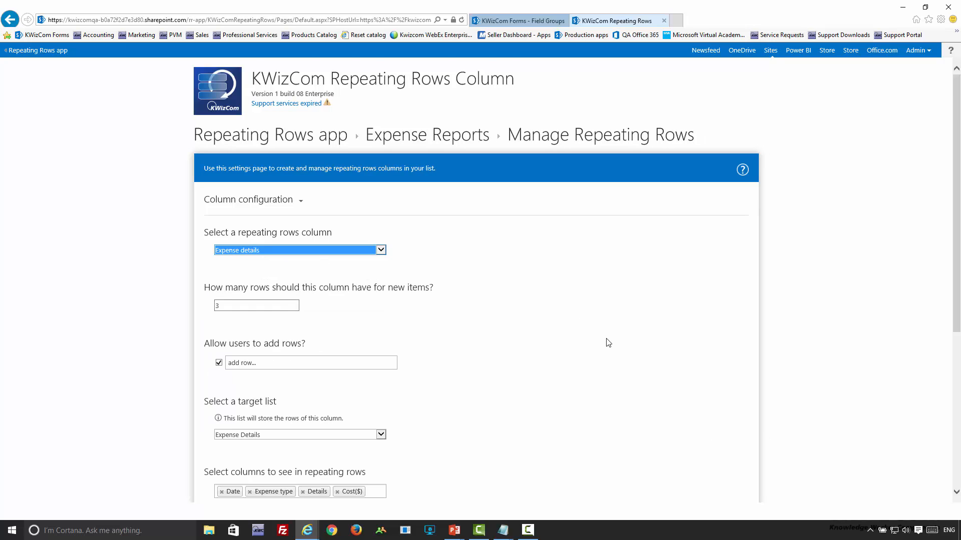
- Examine the Expense details column's row options, target list, displayed columns and totals preview, and leave without updating
scroll(608, 343, down, 3)
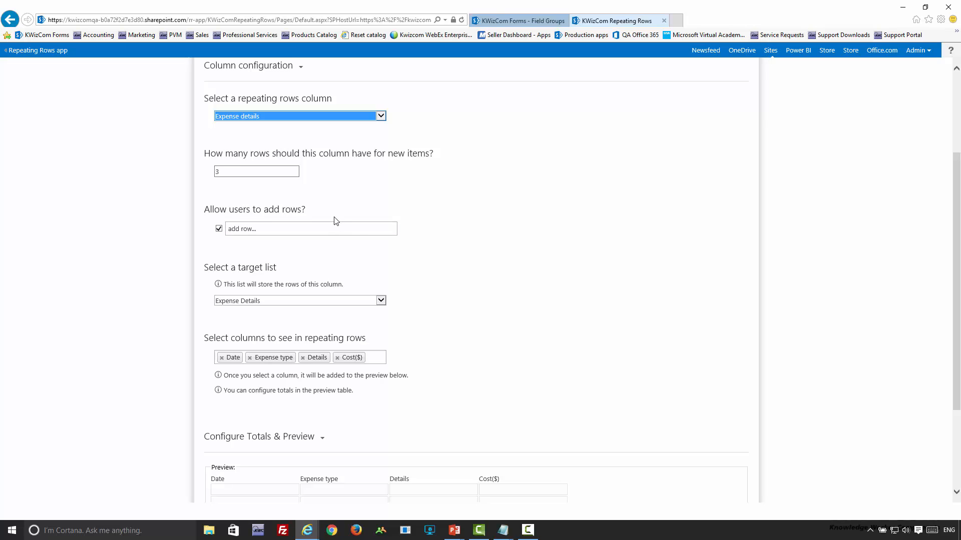
scroll(478, 360, down, 1)
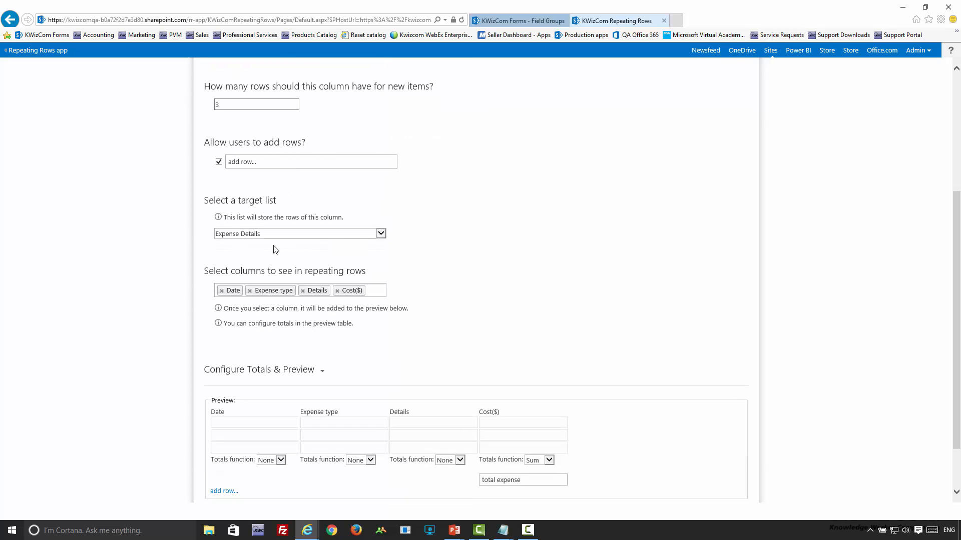
click(371, 290)
click(563, 291)
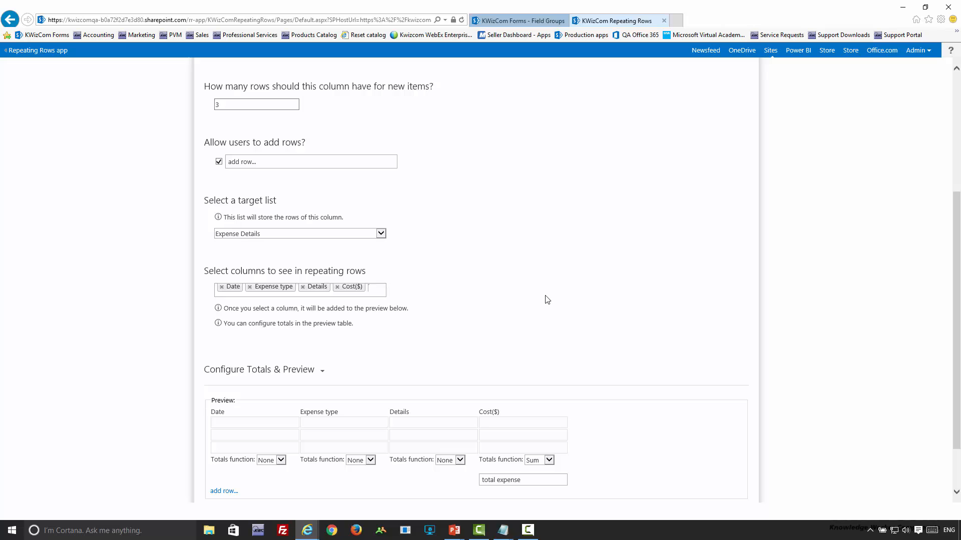
scroll(546, 299, down, 2)
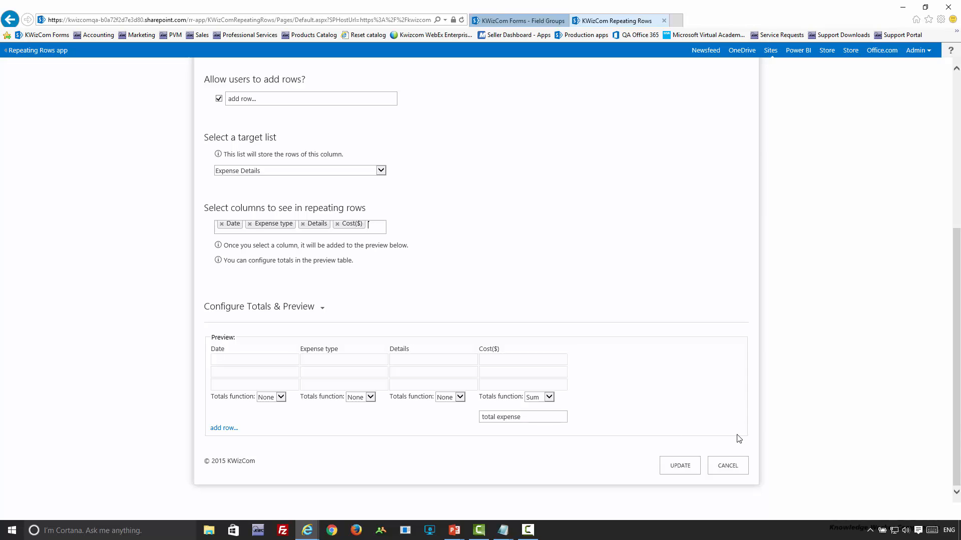
click(733, 467)
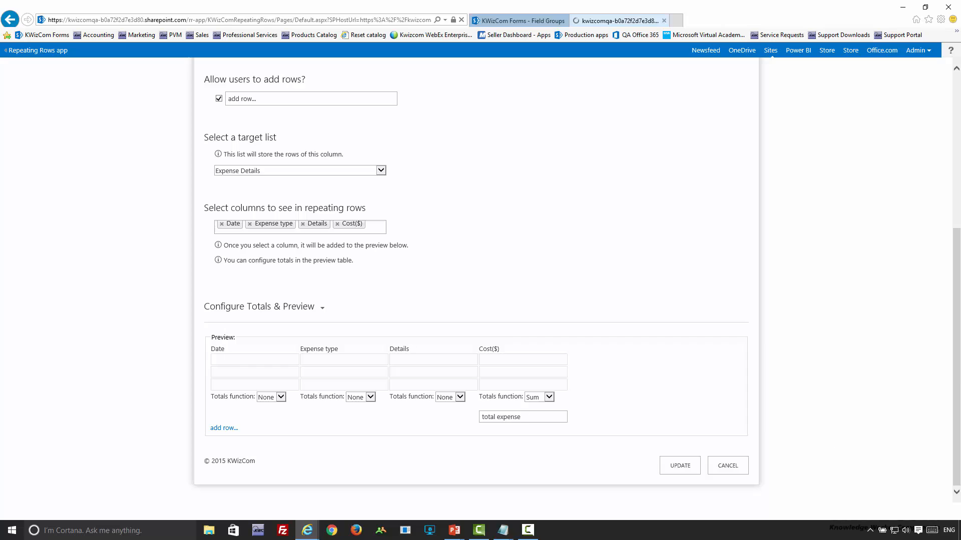
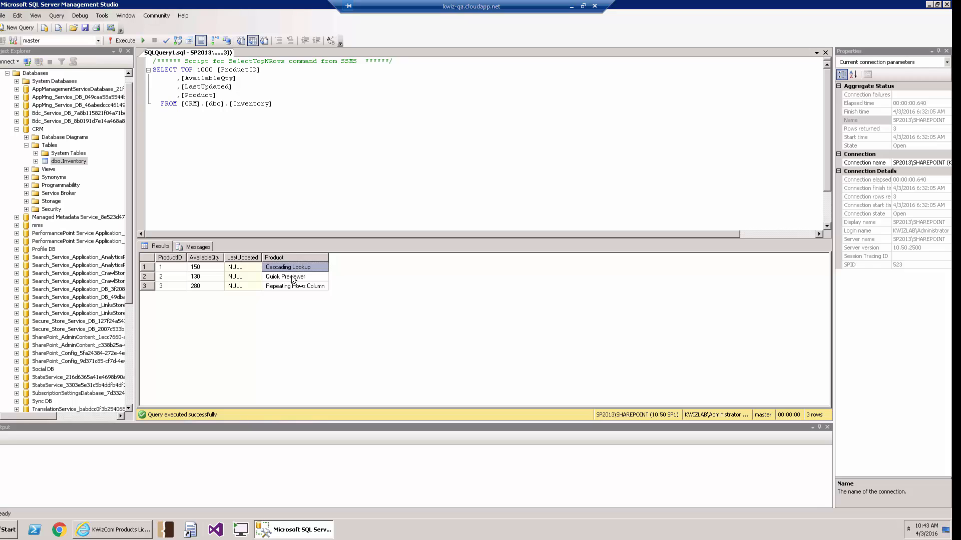
- Check the Repeating Rows Column record in the Inventory query results, and set the product to Quick Previewer in the browser's new order form
click(289, 286)
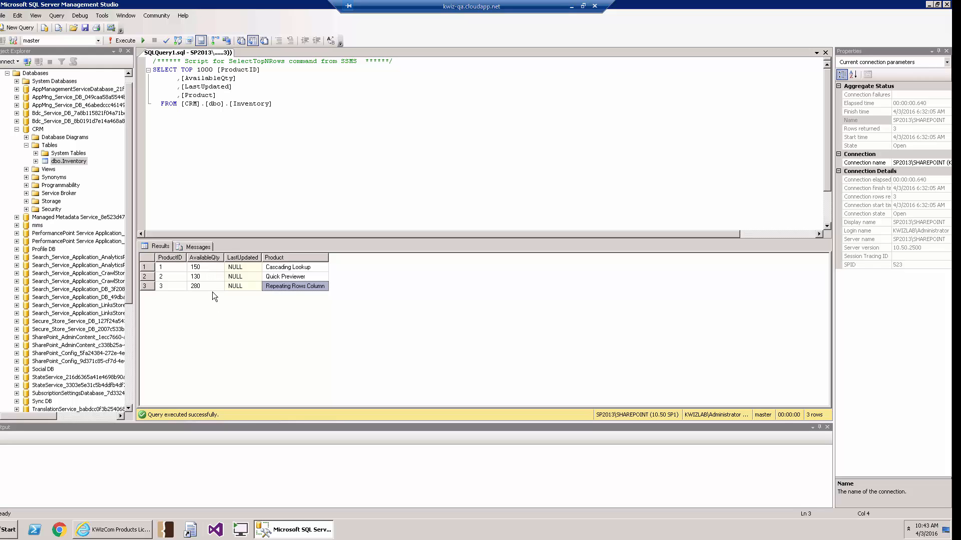
click(572, 7)
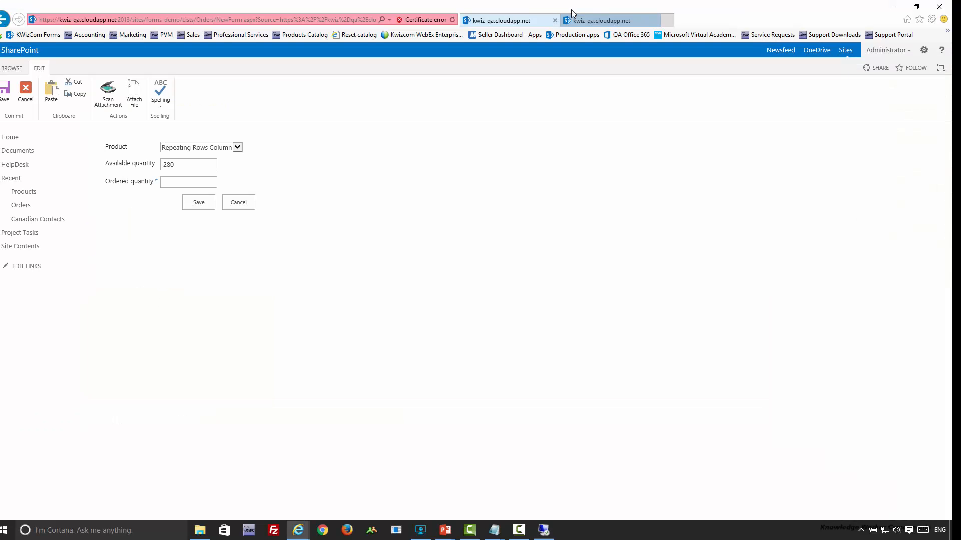
click(237, 147)
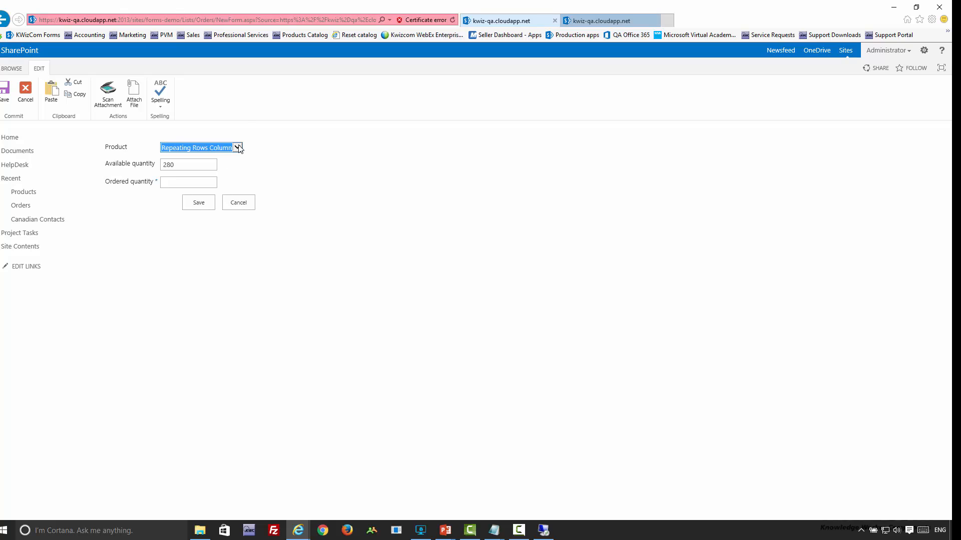
click(209, 143)
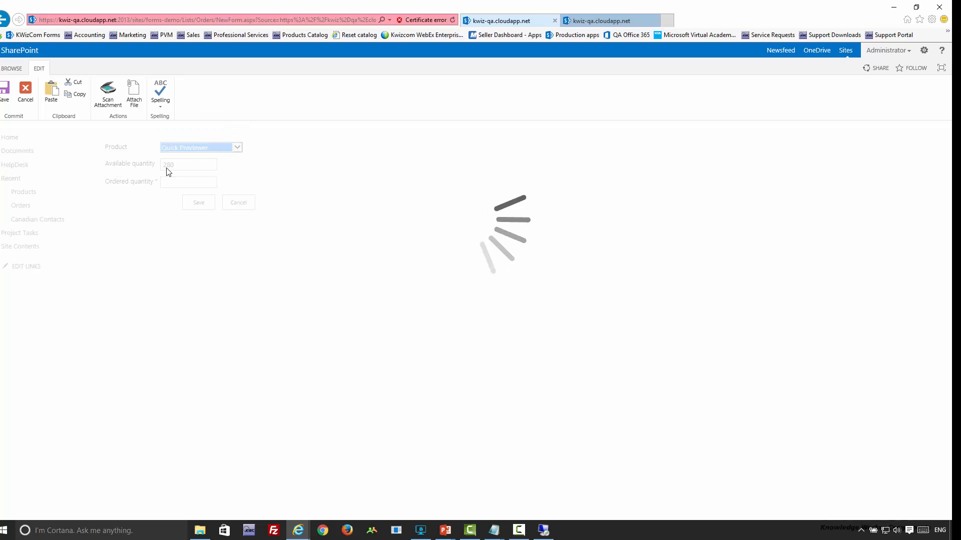
drag(175, 165, 162, 164)
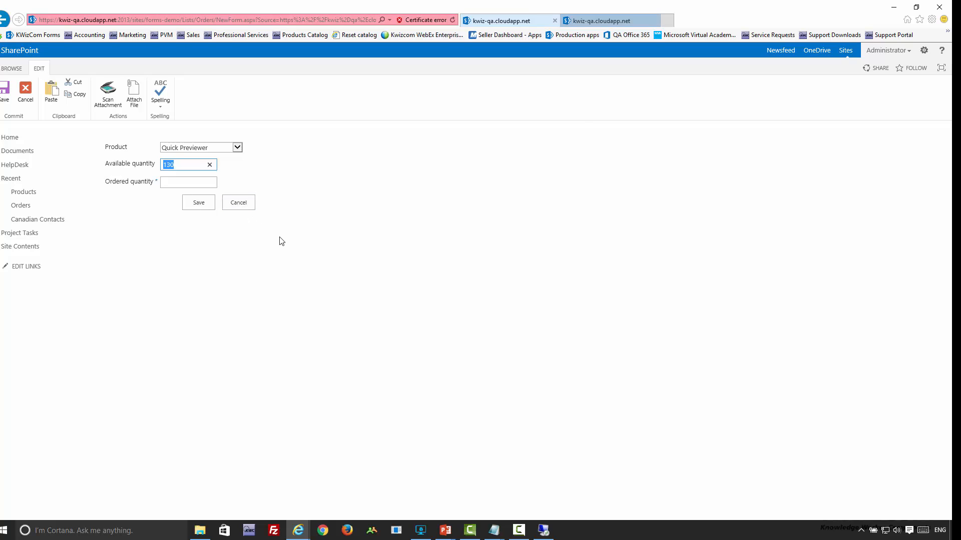
- Examine the Orders list's default value rule for Available quantity, including its external value selection and reload option, without changing it
click(577, 21)
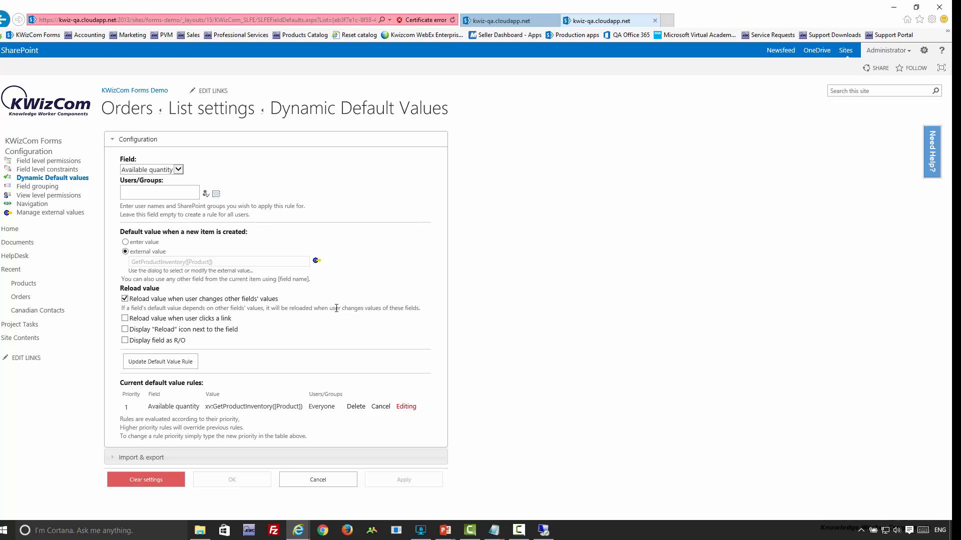
drag(124, 410, 506, 400)
click(505, 400)
click(316, 261)
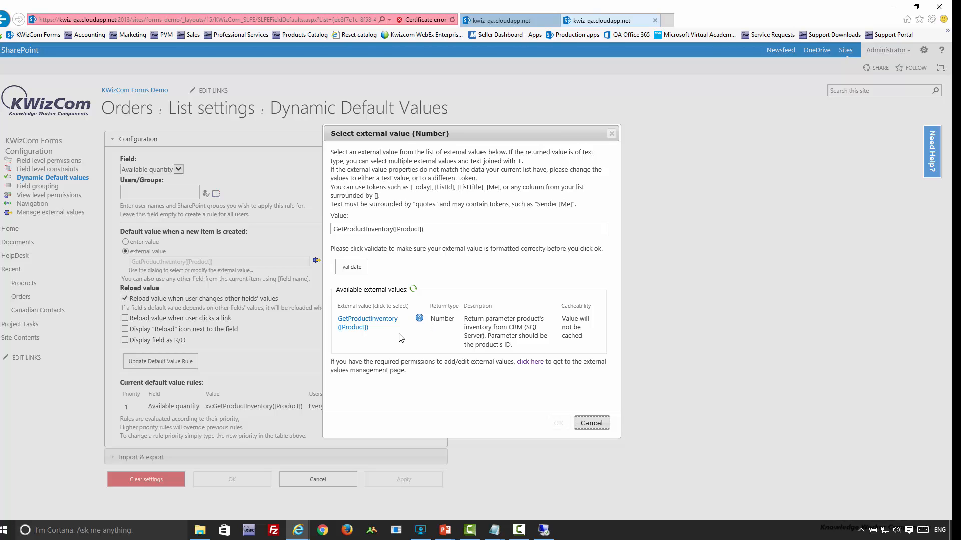
click(590, 424)
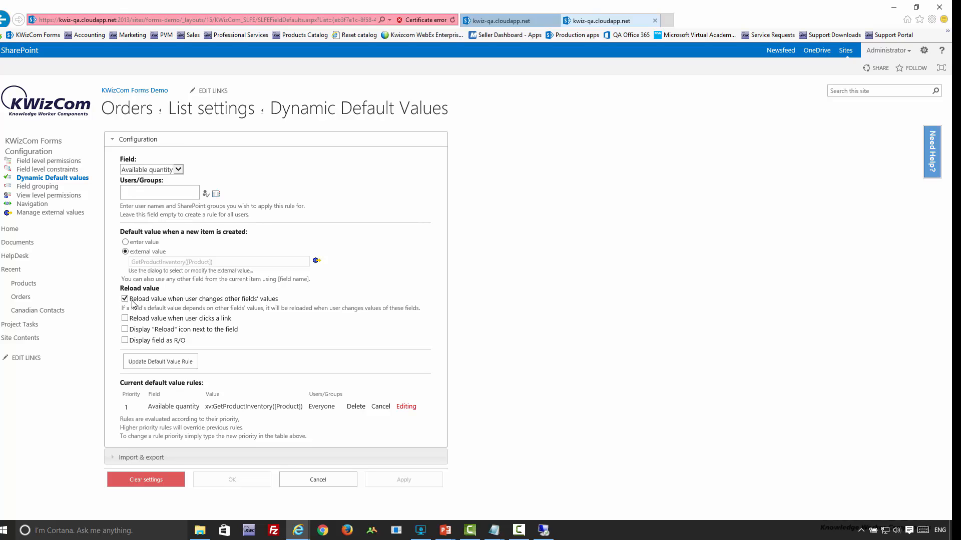
drag(129, 299, 280, 305)
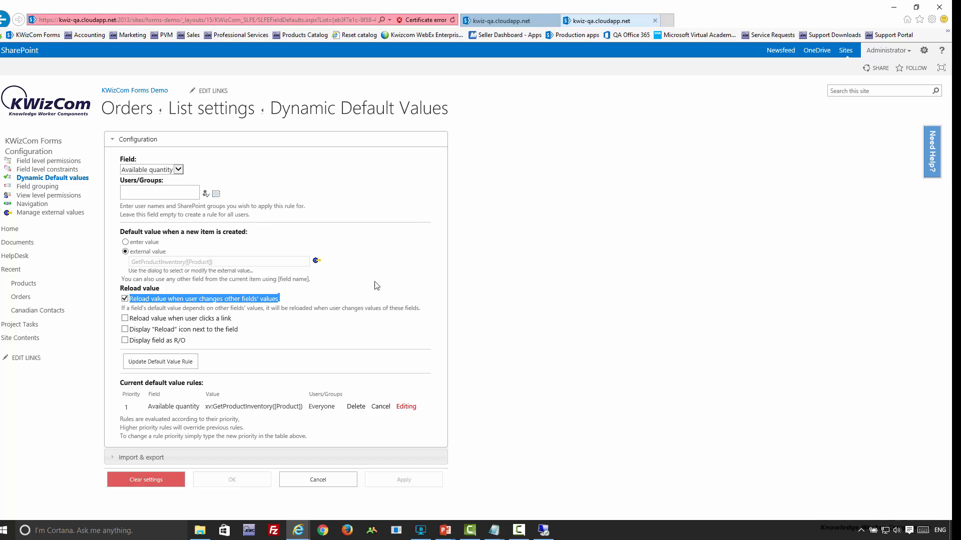
- In the new order form, set the product to Repeating Rows Column and to Cascading Lookup, checking the available quantity
click(504, 21)
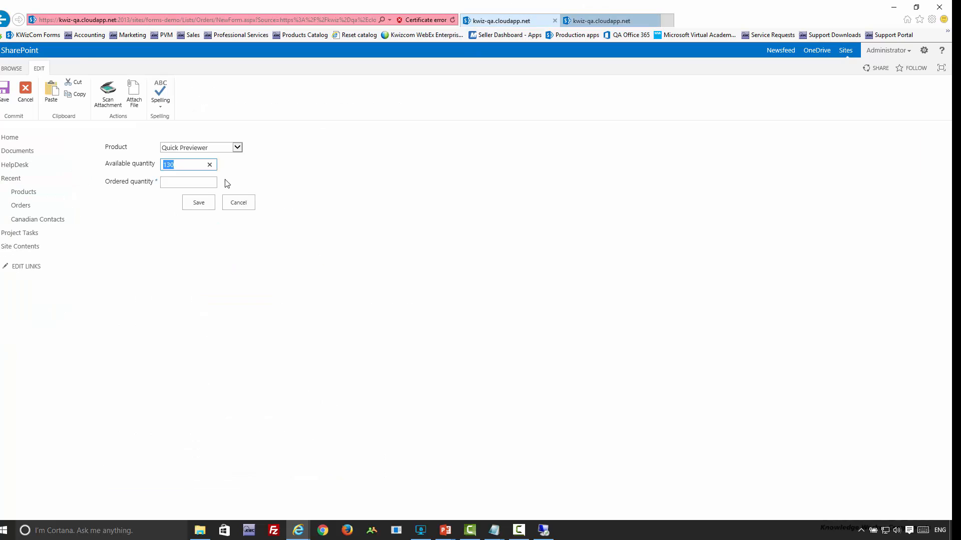
click(239, 148)
click(216, 152)
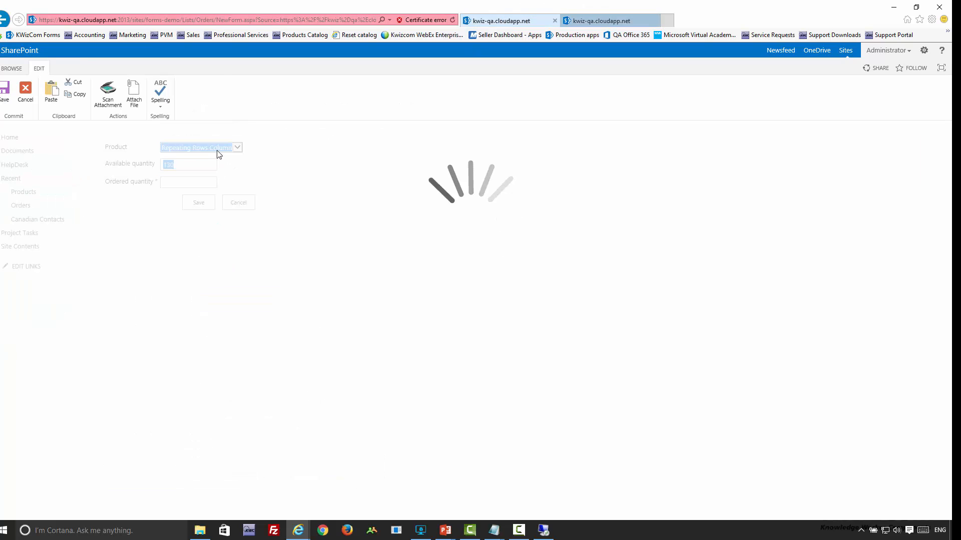
click(213, 149)
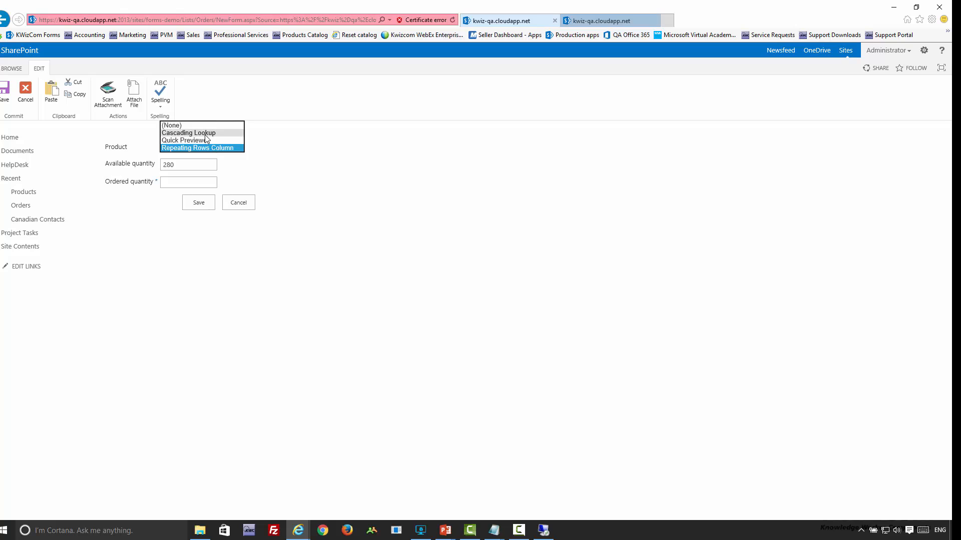
click(205, 137)
double_click(169, 165)
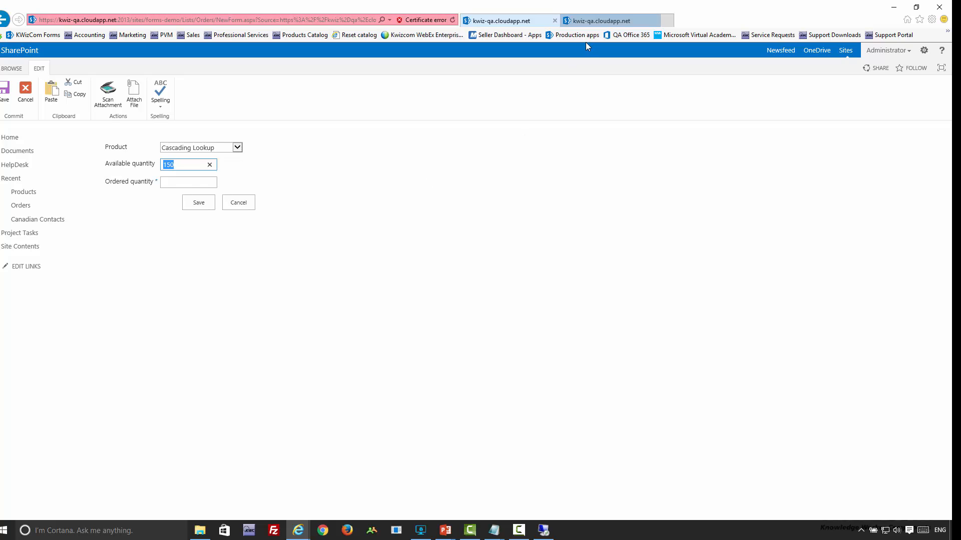
- Return to the Dynamic Default Values page, review the rule's external value expression, and open the external values management page
click(581, 22)
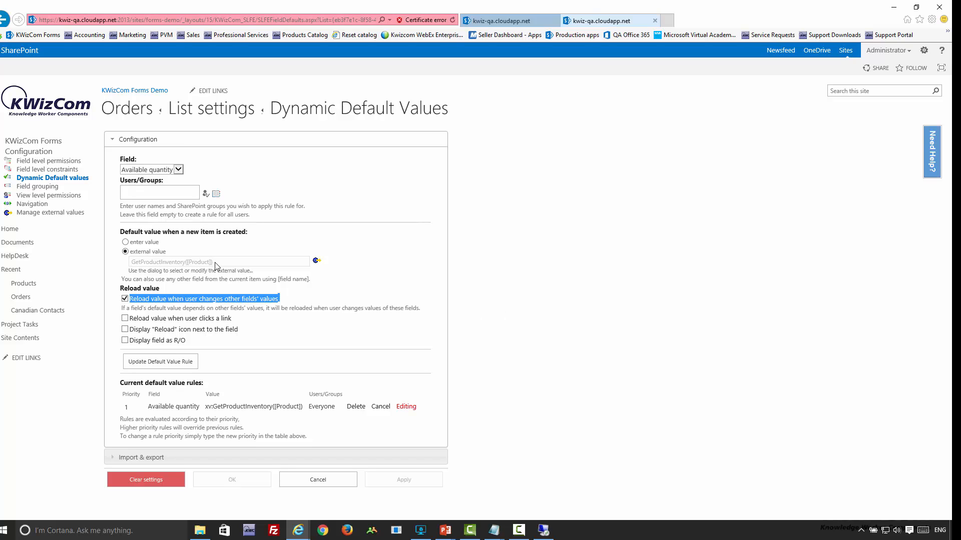
click(216, 266)
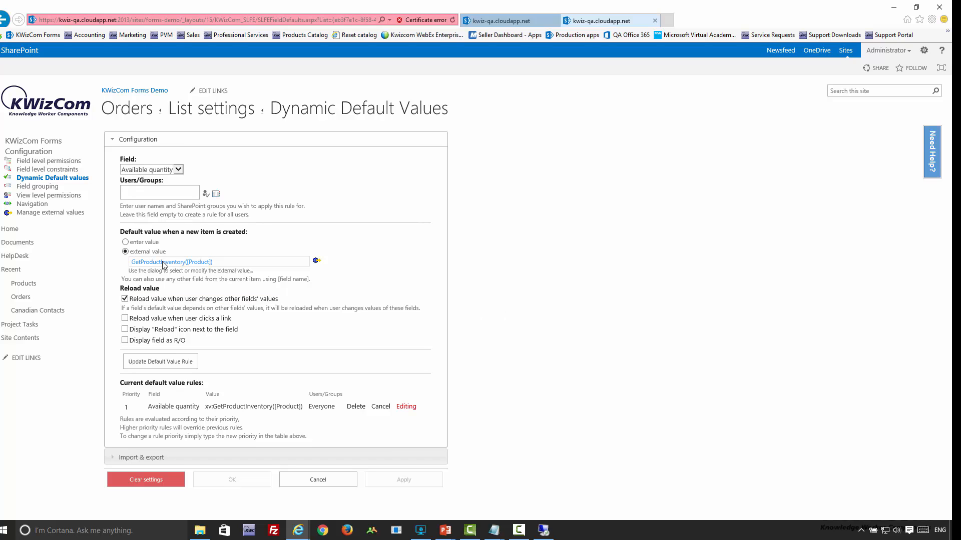
click(494, 315)
click(48, 214)
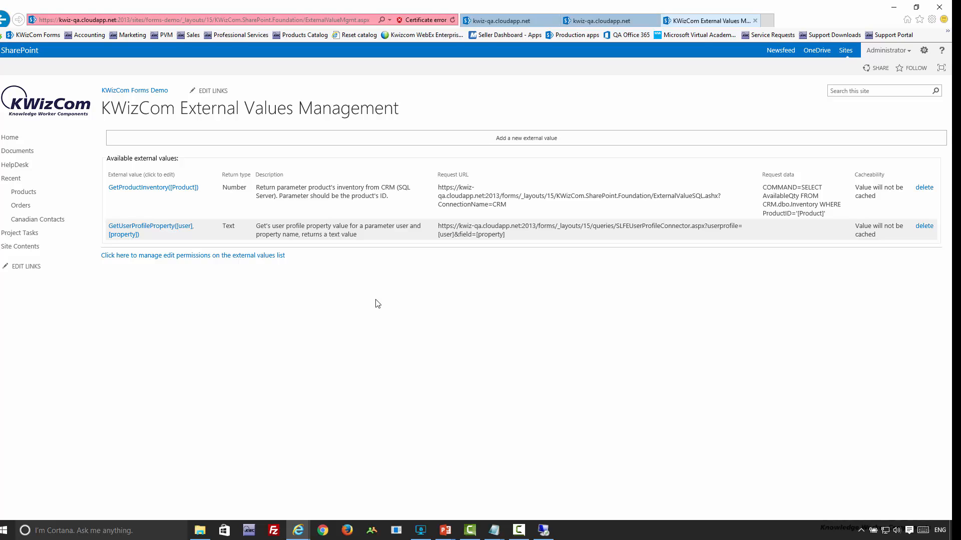
- Open the GetProductInventory external value and examine its description, service URL and the connection name parameter
click(145, 189)
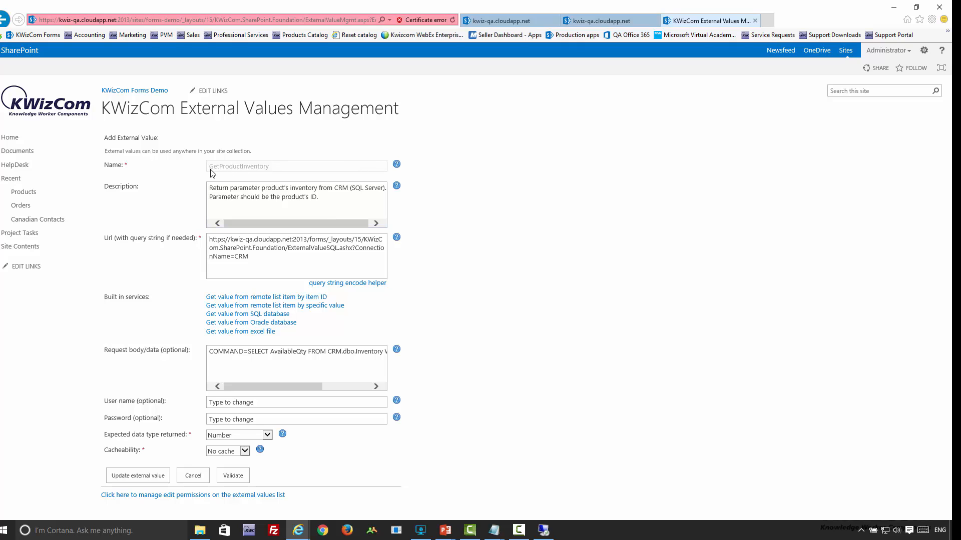
drag(329, 204, 214, 195)
click(332, 201)
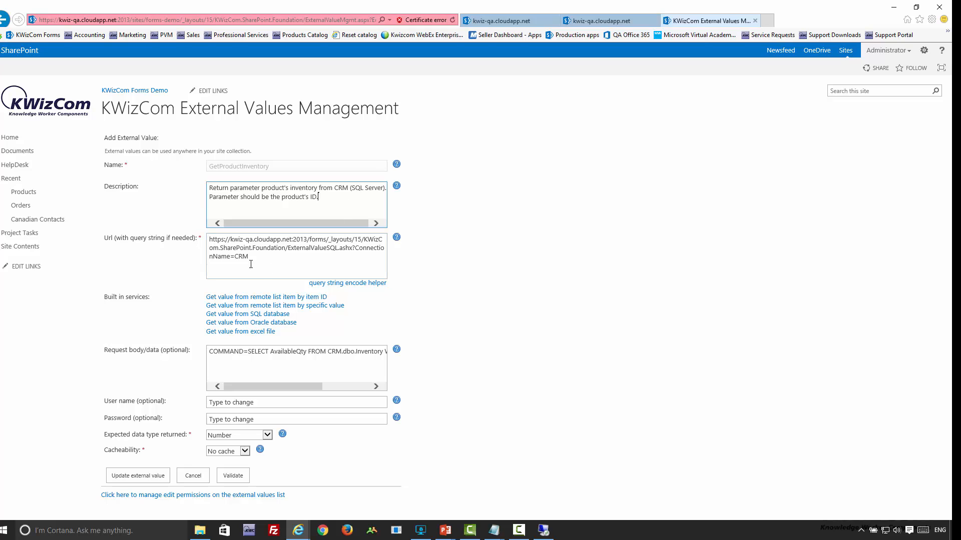
drag(251, 259, 209, 239)
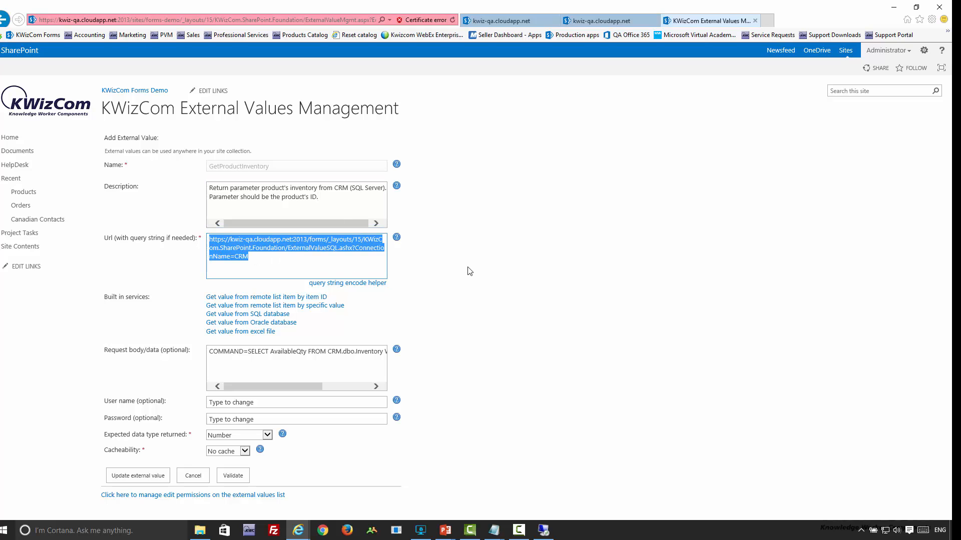
click(264, 267)
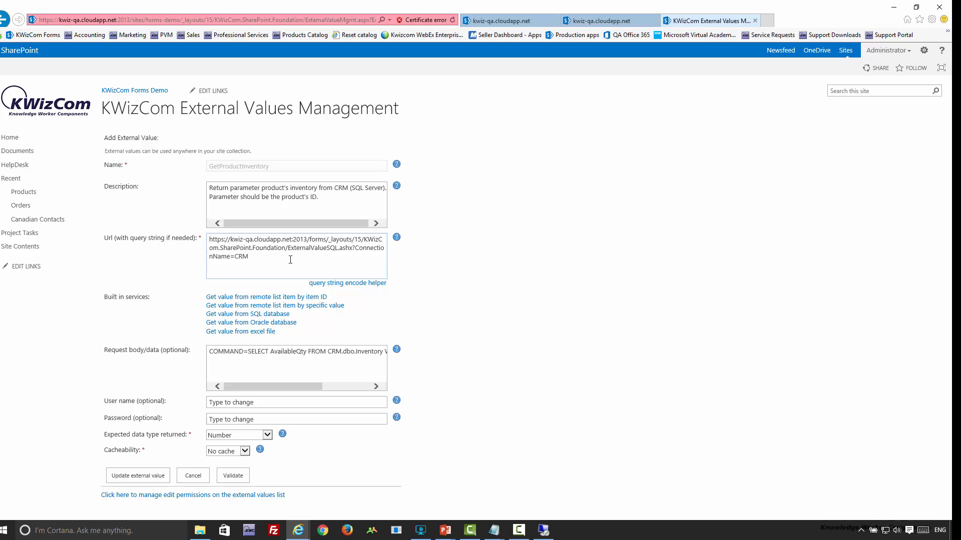
drag(256, 258, 209, 235)
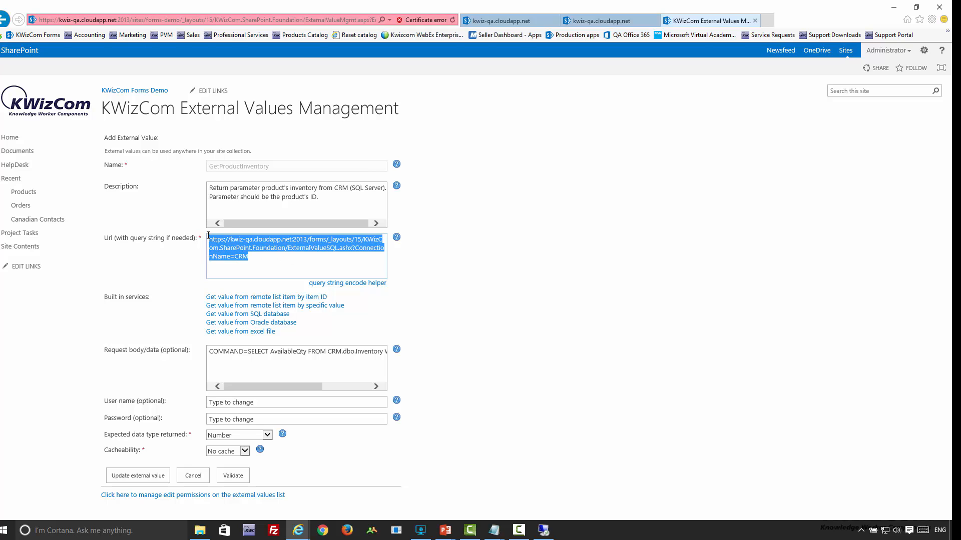
click(495, 278)
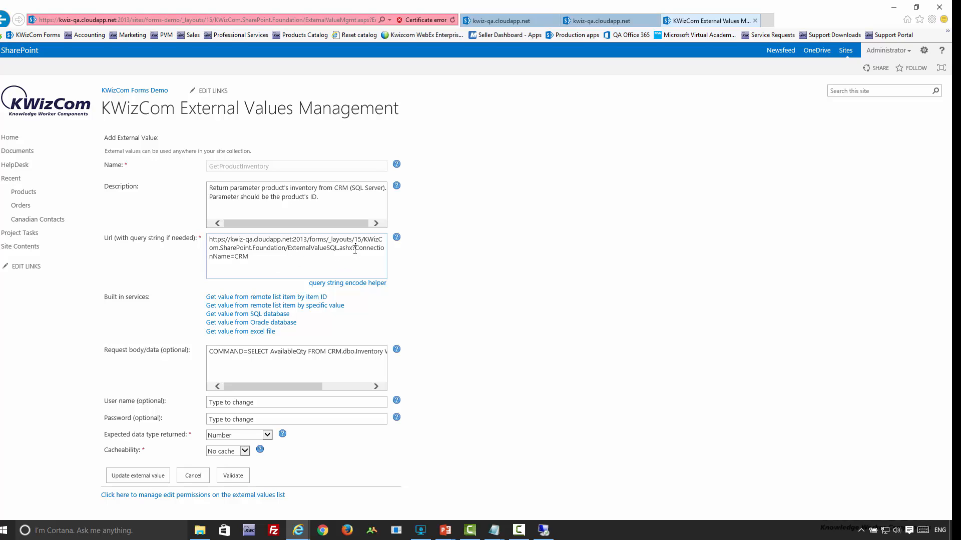
drag(355, 249, 234, 256)
click(239, 260)
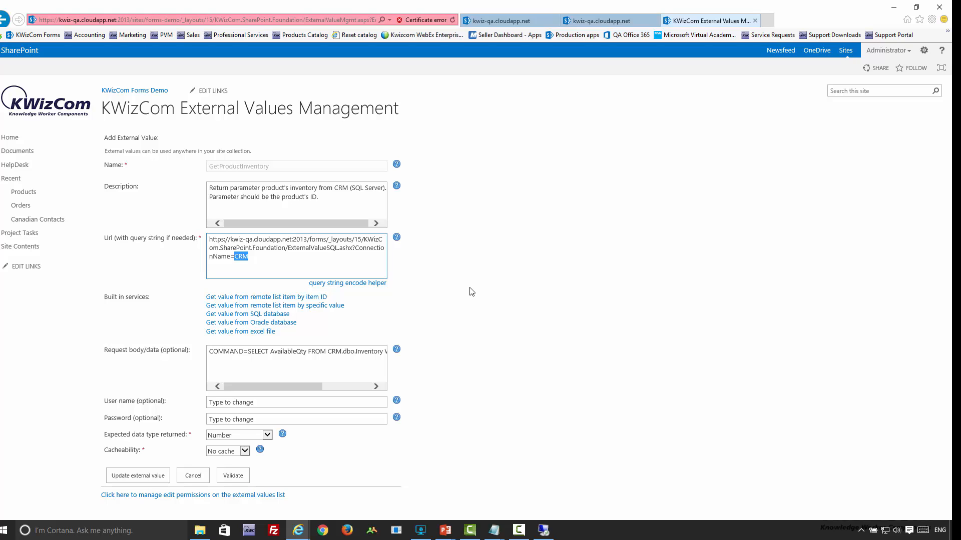
click(542, 531)
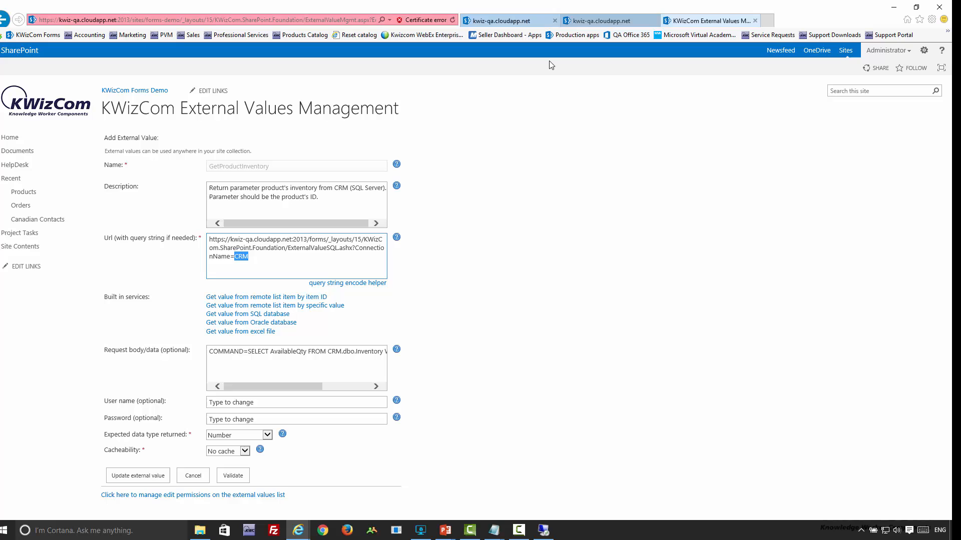
click(572, 6)
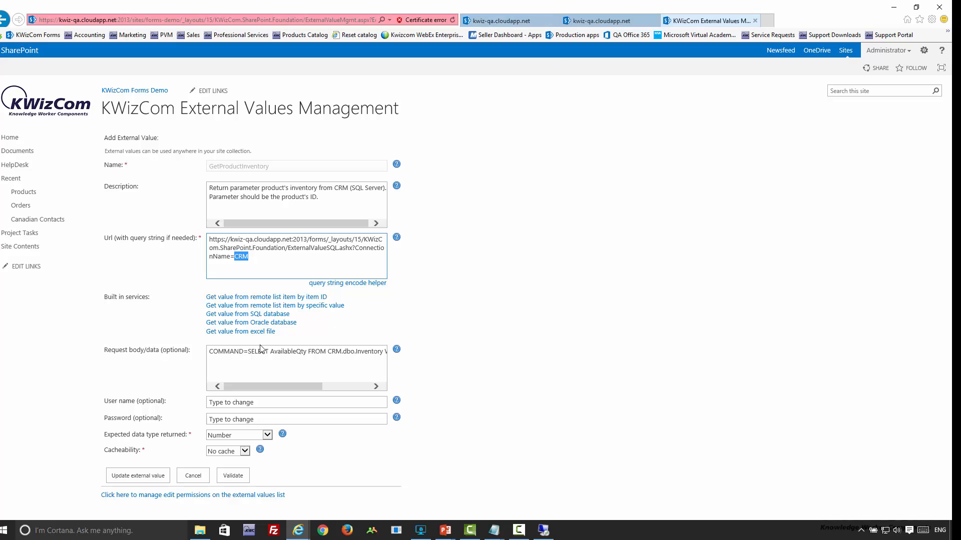
- Examine the external value's request body, from the SELECT command through to the product parameter in its WHERE clause
click(234, 352)
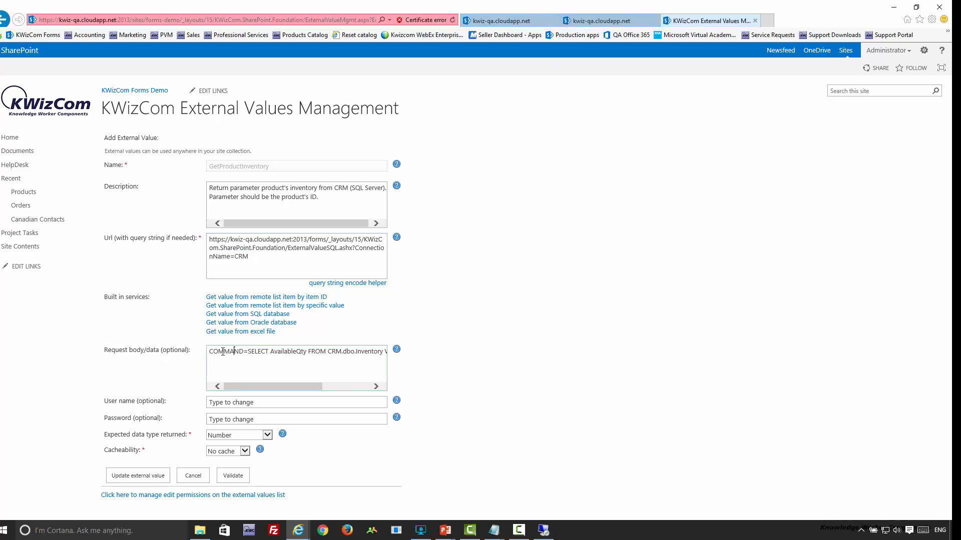
double_click(223, 352)
click(247, 367)
drag(251, 353, 268, 354)
click(261, 354)
drag(285, 386, 344, 387)
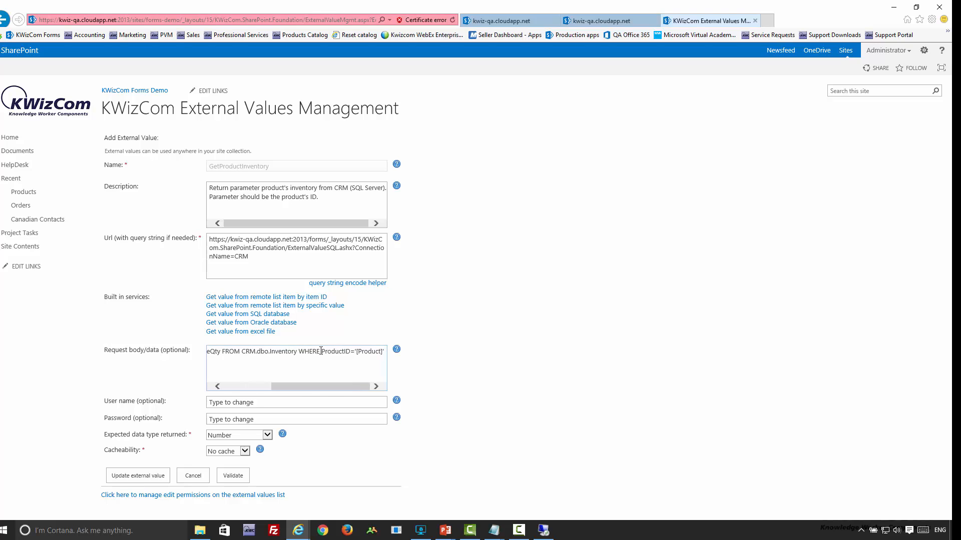
drag(357, 353, 383, 354)
click(466, 369)
drag(331, 388, 283, 389)
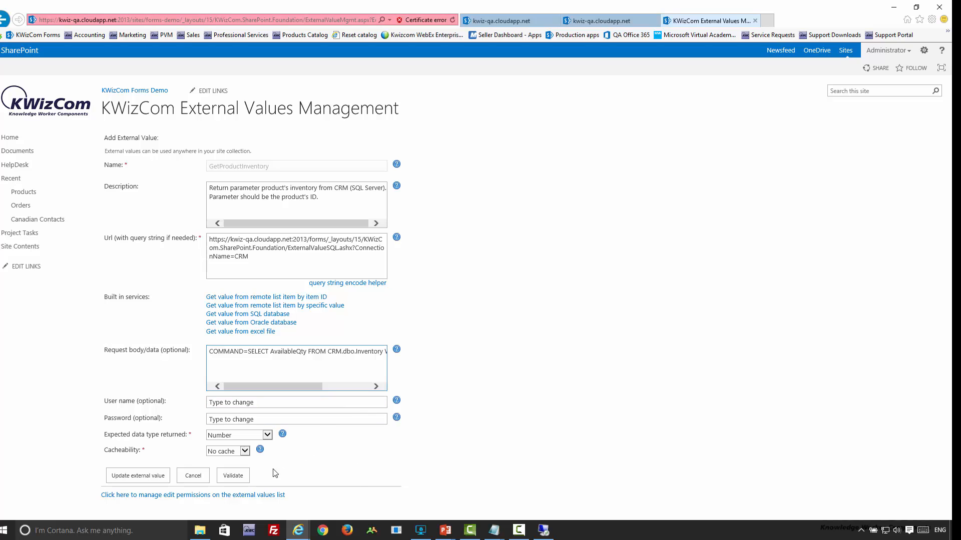
- Review the available cacheability durations for the external value without choosing a different one
double_click(131, 453)
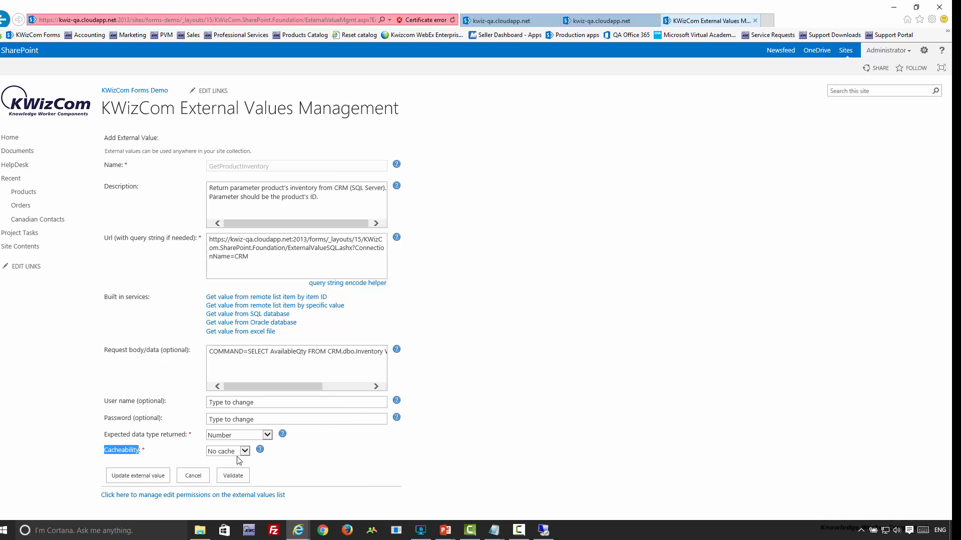
click(444, 450)
click(245, 451)
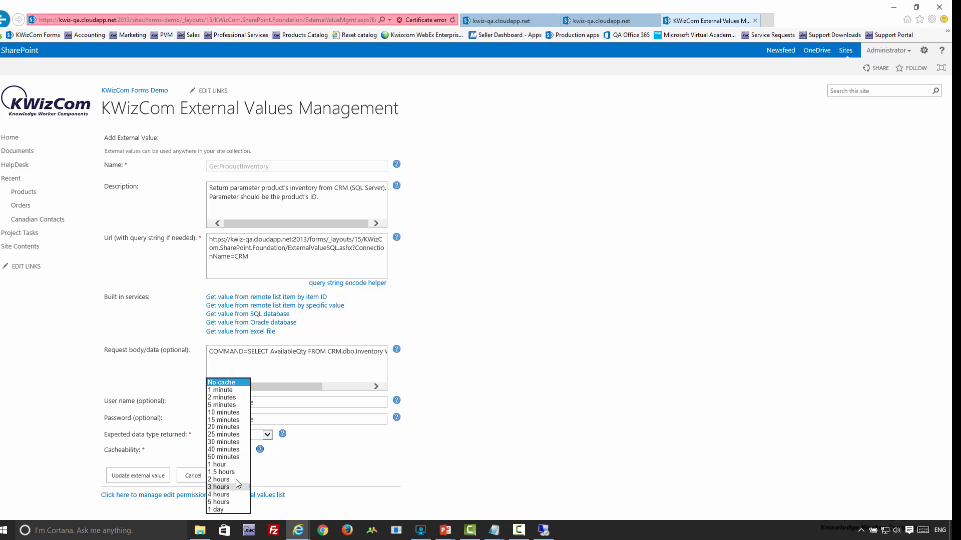
click(387, 452)
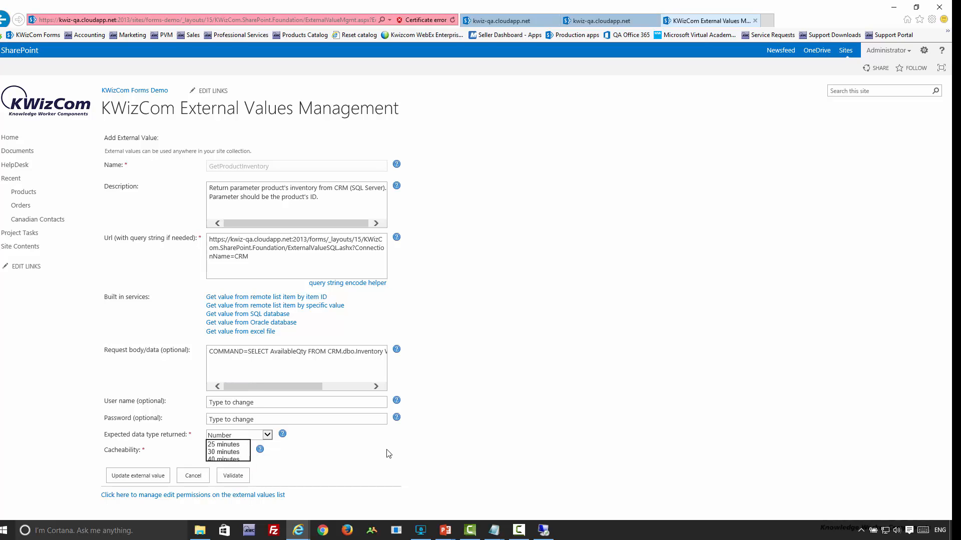
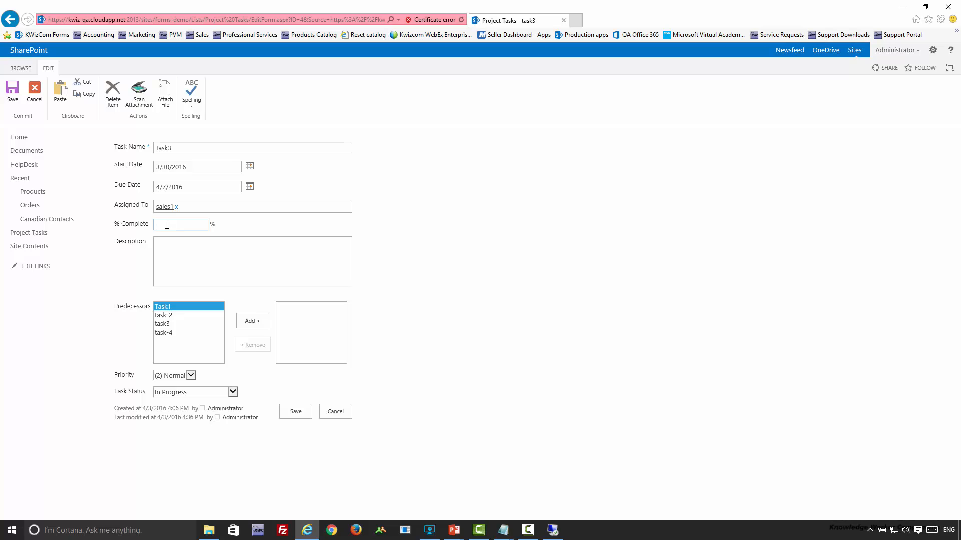
- Mark task3 as 100% complete with the task status Completed, and save the task
click(174, 394)
click(174, 399)
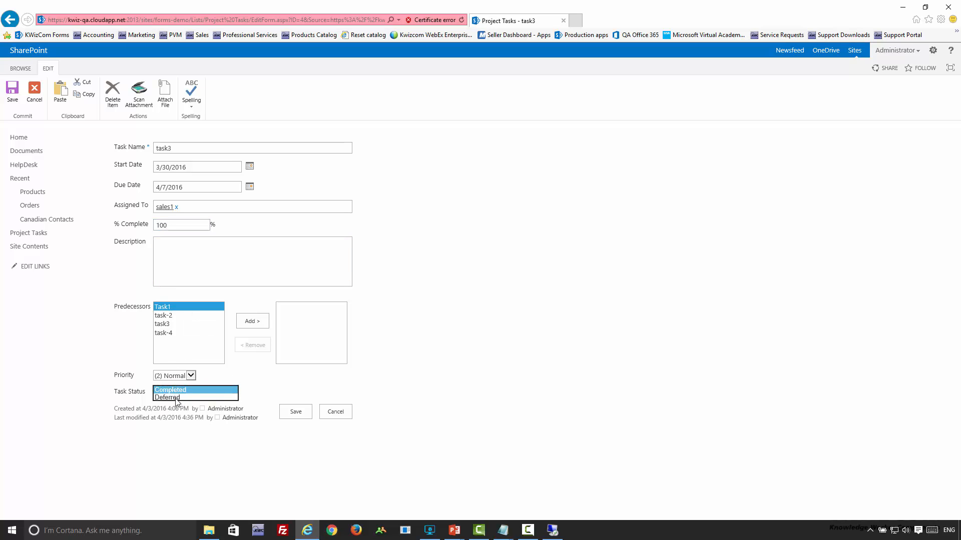
click(301, 415)
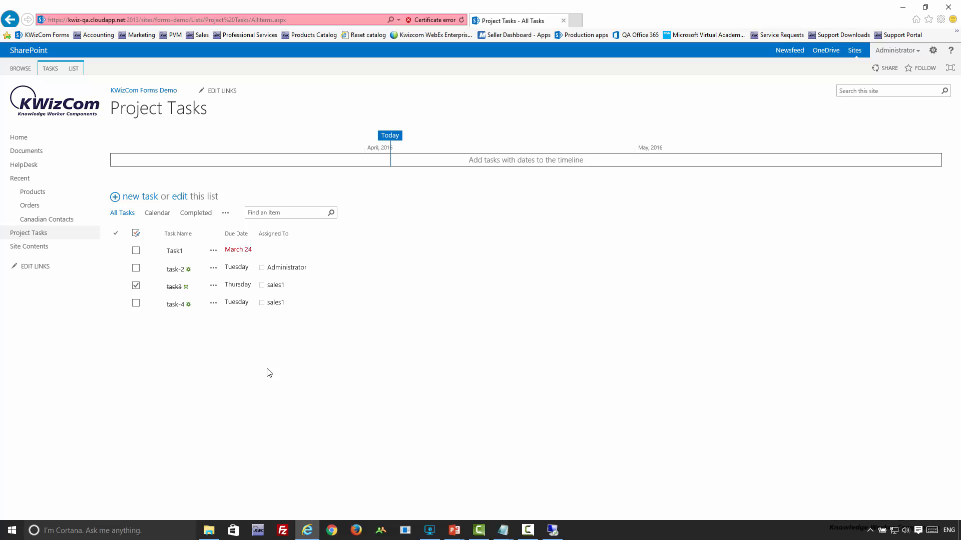
- Open the item custom actions settings of the Project Tasks list and add an item action named "Close task"
click(72, 72)
click(628, 99)
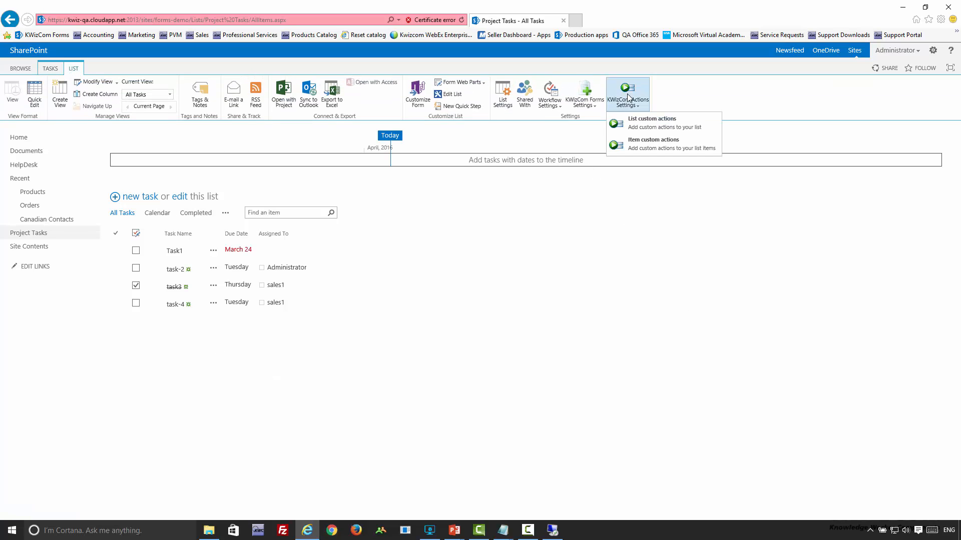
click(644, 145)
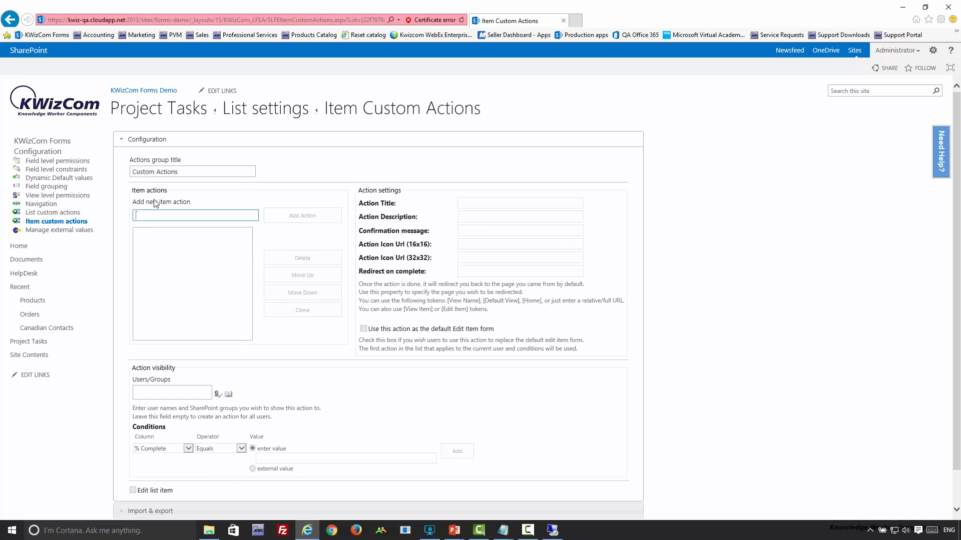
text(Close ta)
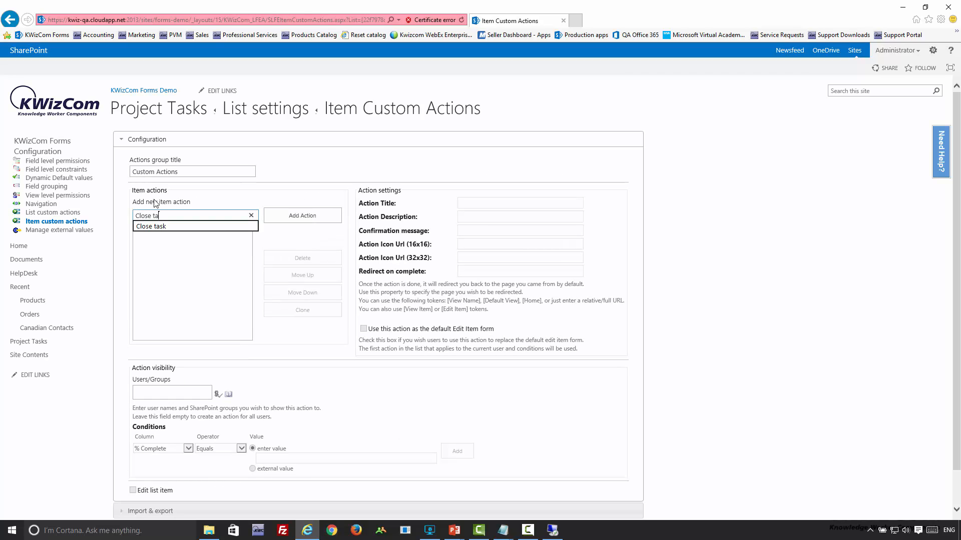
text(sk)
click(298, 216)
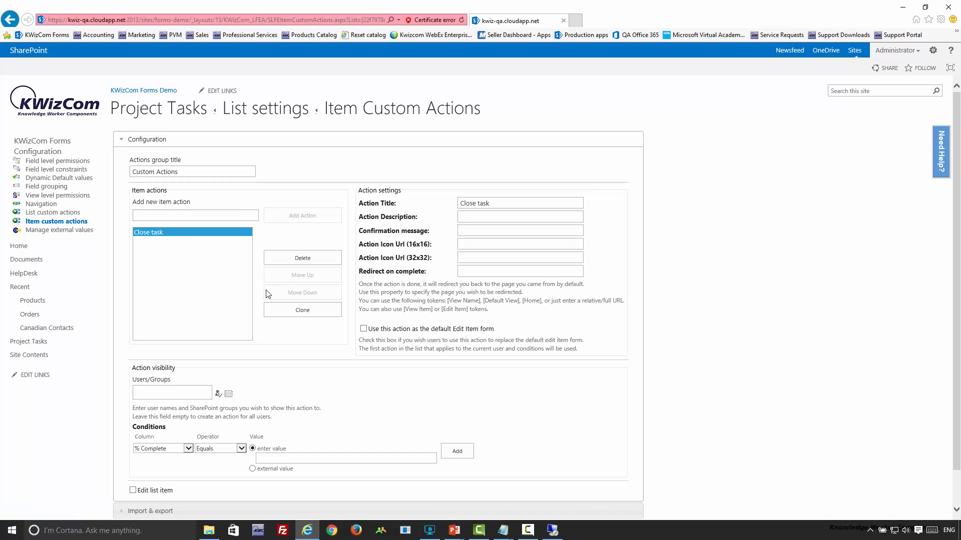
- Add a visibility condition to the Close task action: Task Status does not equal Completed
scroll(266, 294, down, 1)
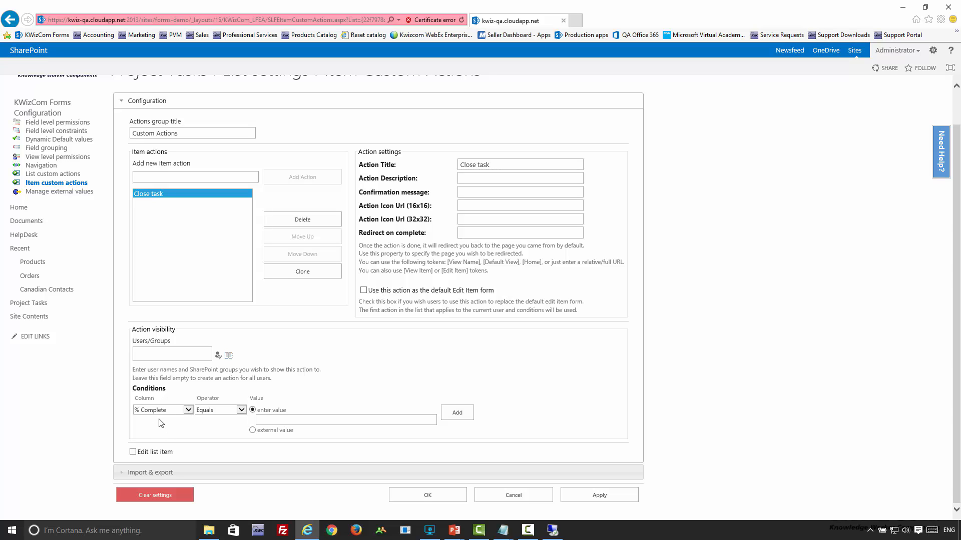
click(169, 411)
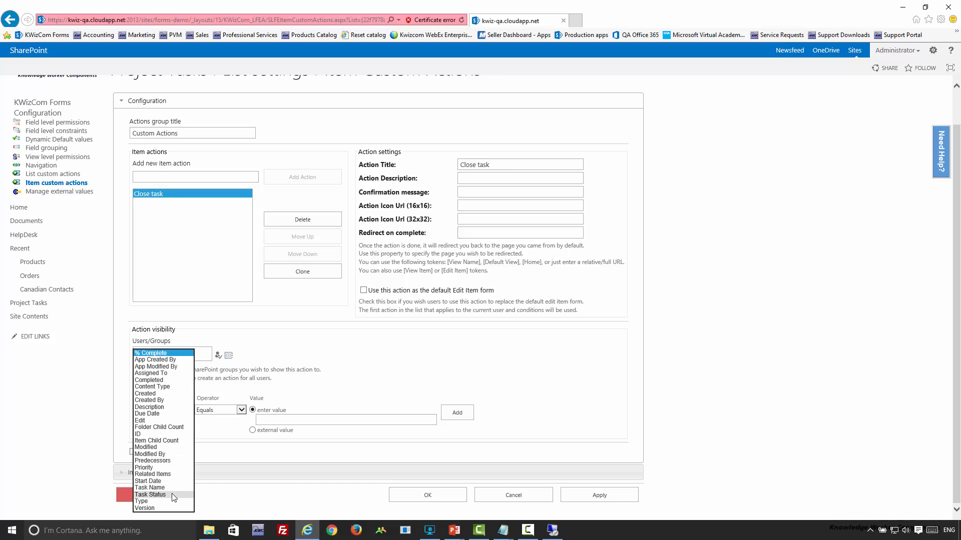
click(174, 495)
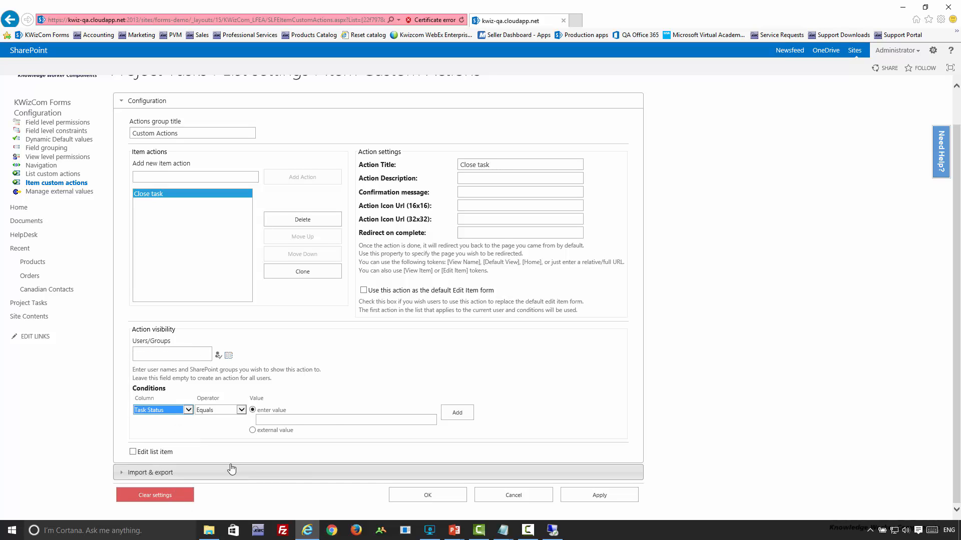
click(198, 408)
click(215, 423)
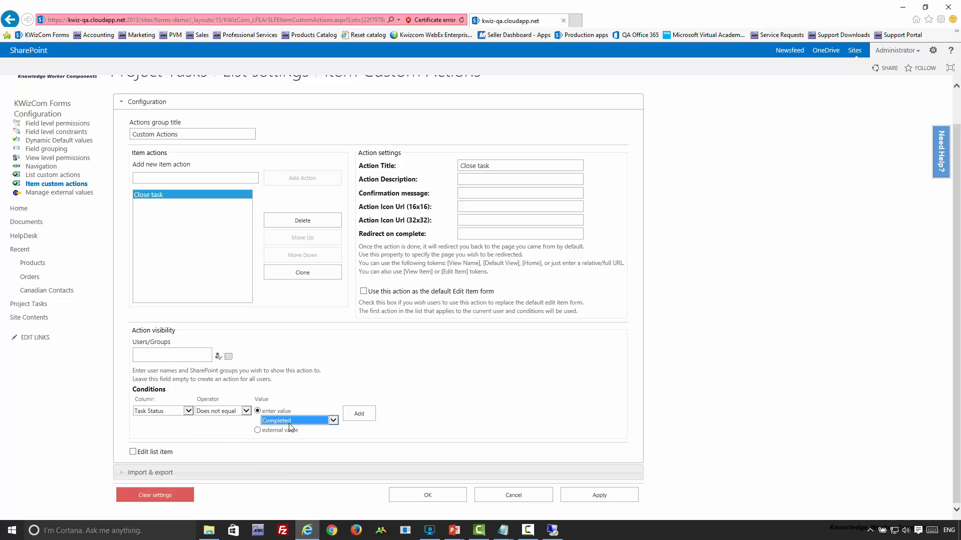
click(289, 423)
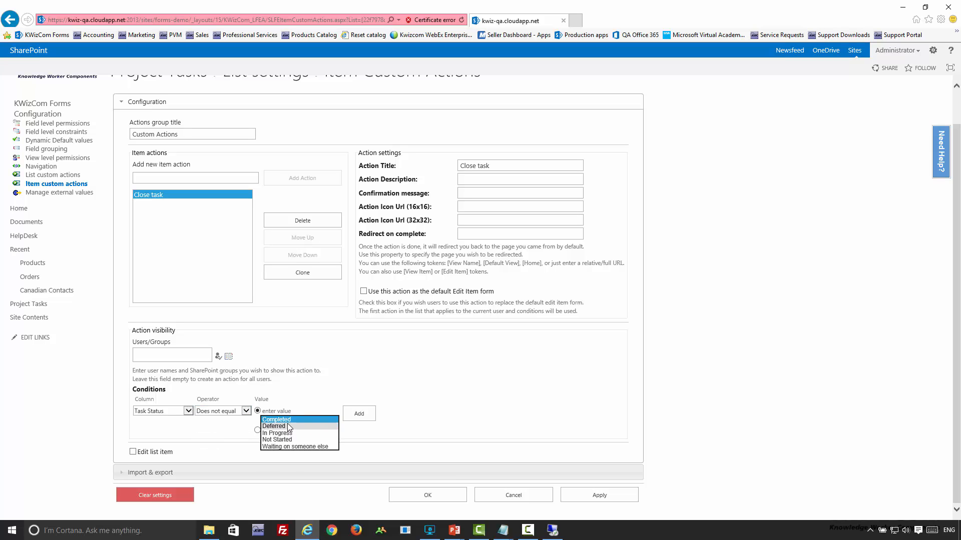
click(287, 420)
click(359, 413)
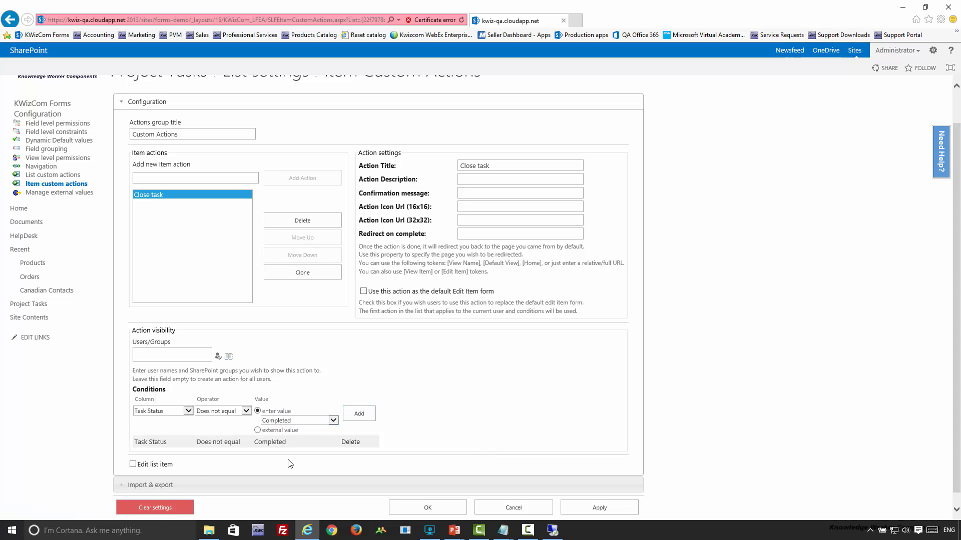
- Add a second visibility condition to the Close task action: Assigned To equals [Me]
click(188, 413)
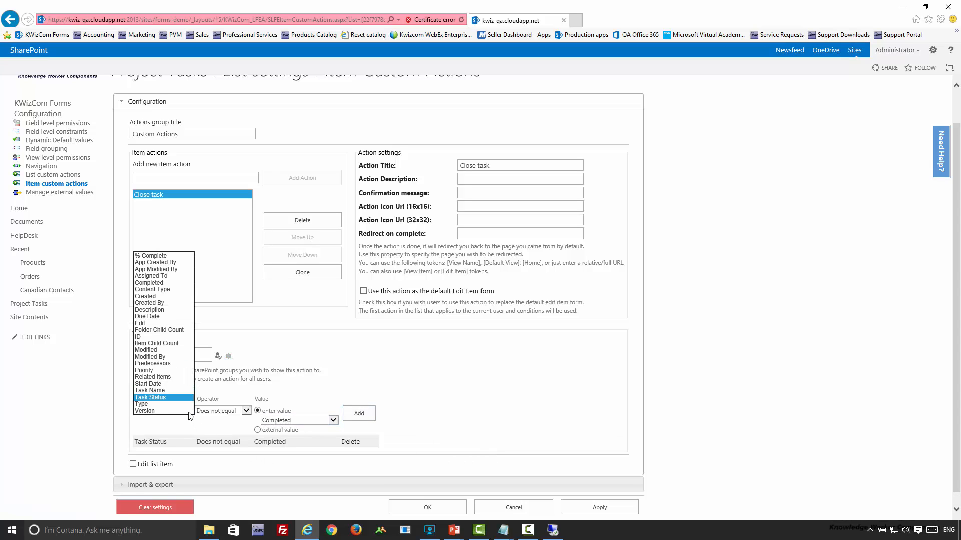
click(155, 276)
click(236, 414)
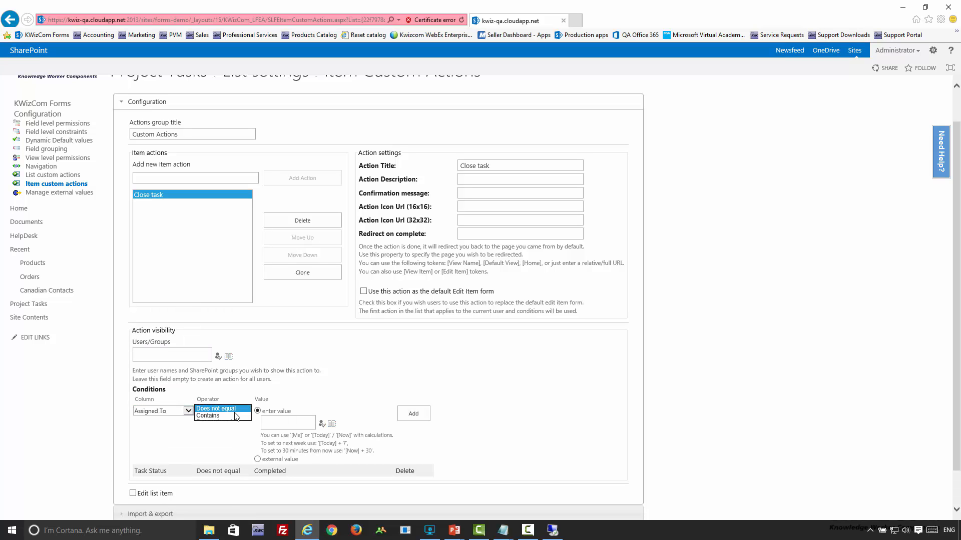
click(226, 403)
click(269, 424)
text([)
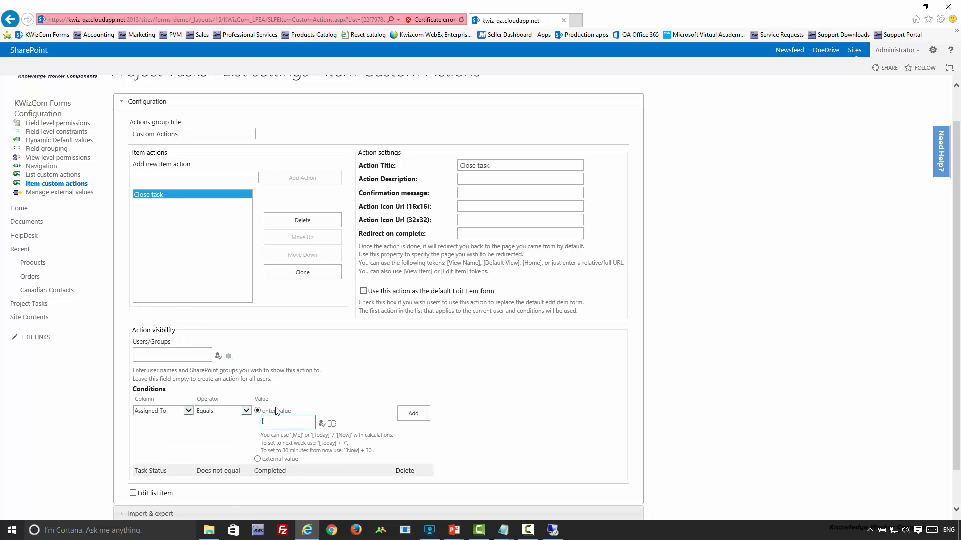
text(Me])
click(413, 414)
- Enable list item editing for the Close task action and add an automatic update setting % Complete to 1
scroll(520, 456, down, 3)
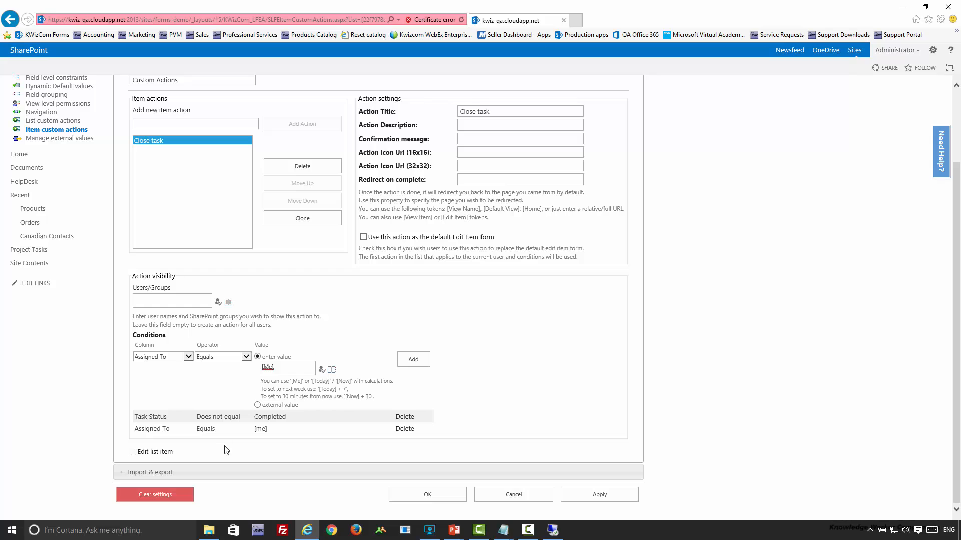
click(133, 453)
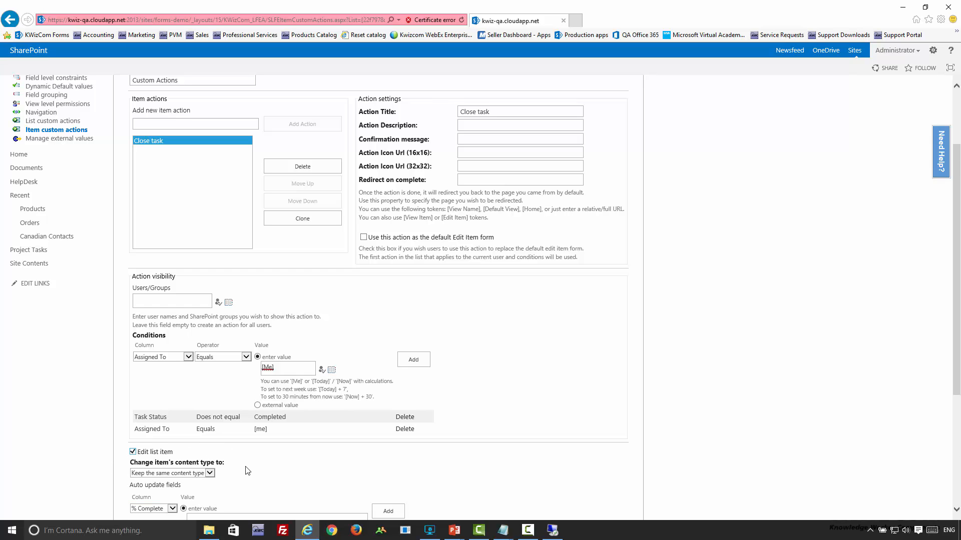
scroll(584, 423, down, 5)
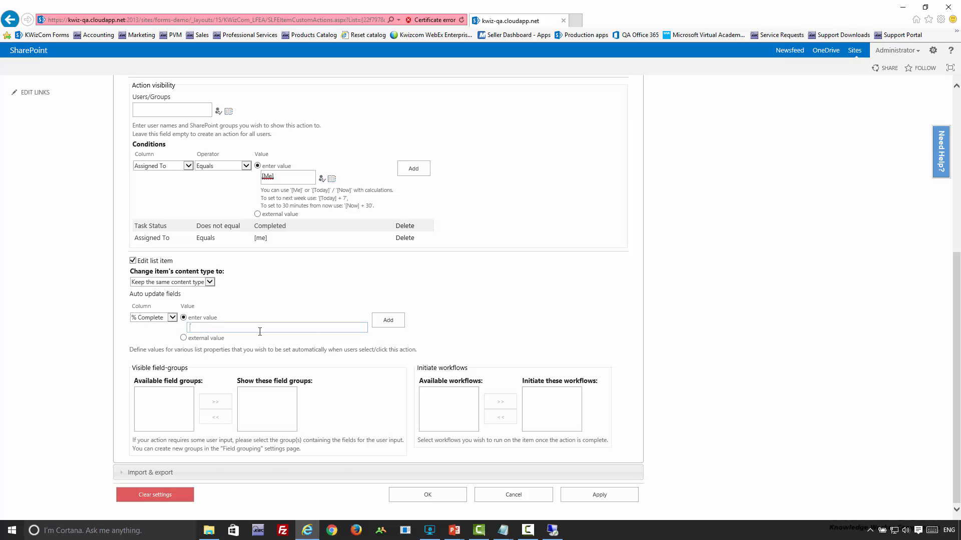
text(1)
click(388, 321)
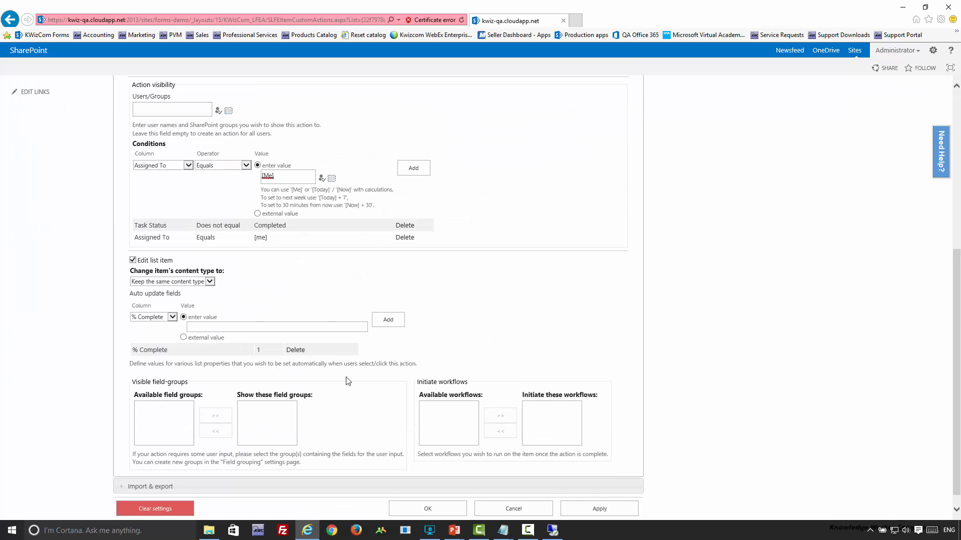
- Add a second automatic update to the Close task action that sets Task Status to Completed
scroll(348, 382, down, 1)
click(160, 303)
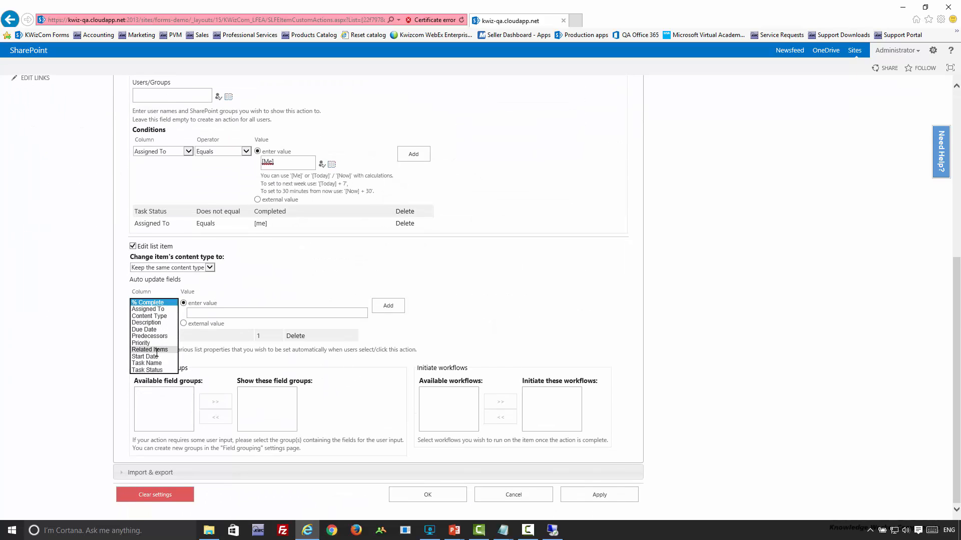
click(160, 370)
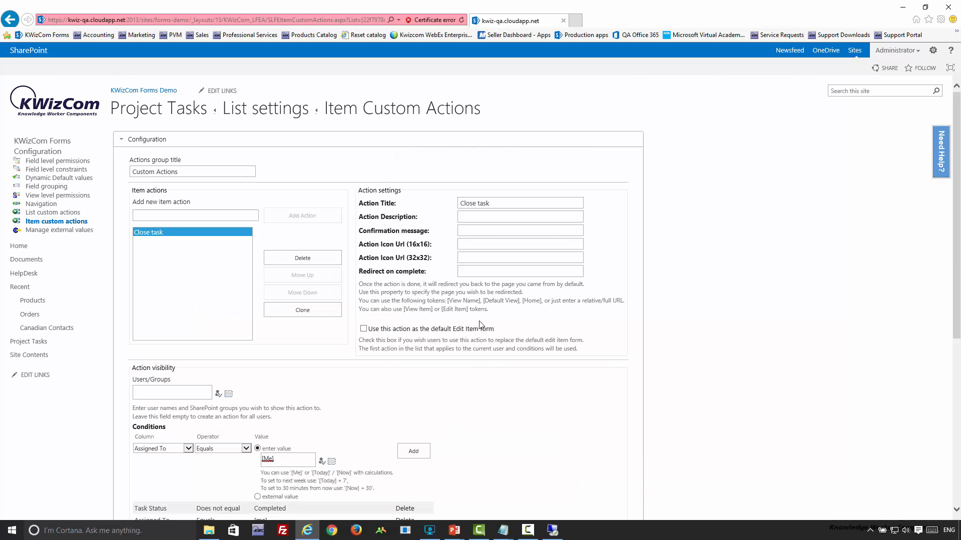
scroll(372, 431, down, 6)
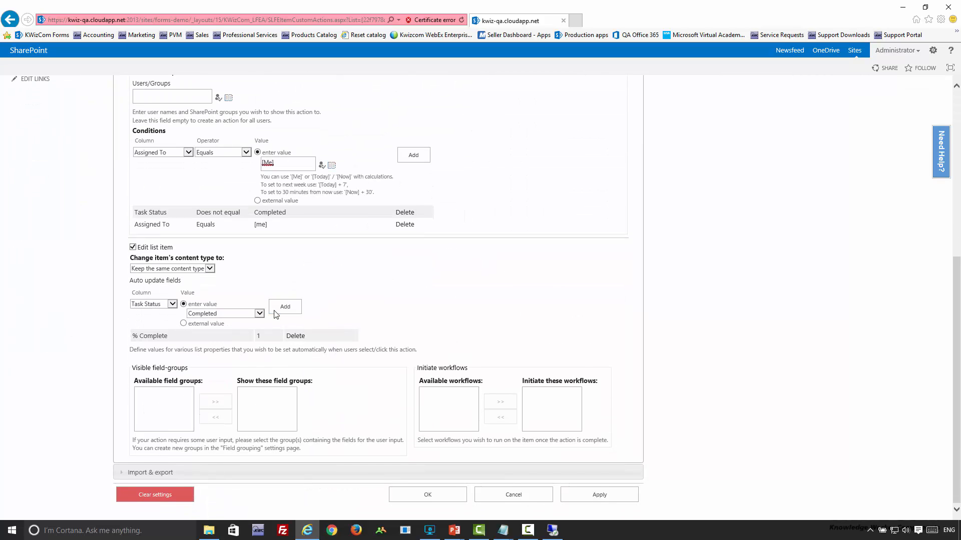
scroll(384, 375, down, 5)
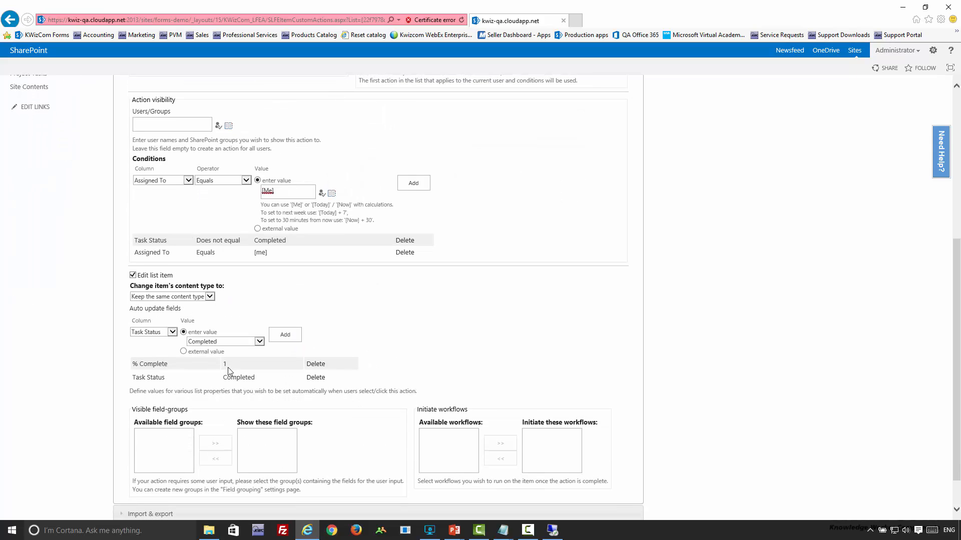
drag(137, 366, 383, 386)
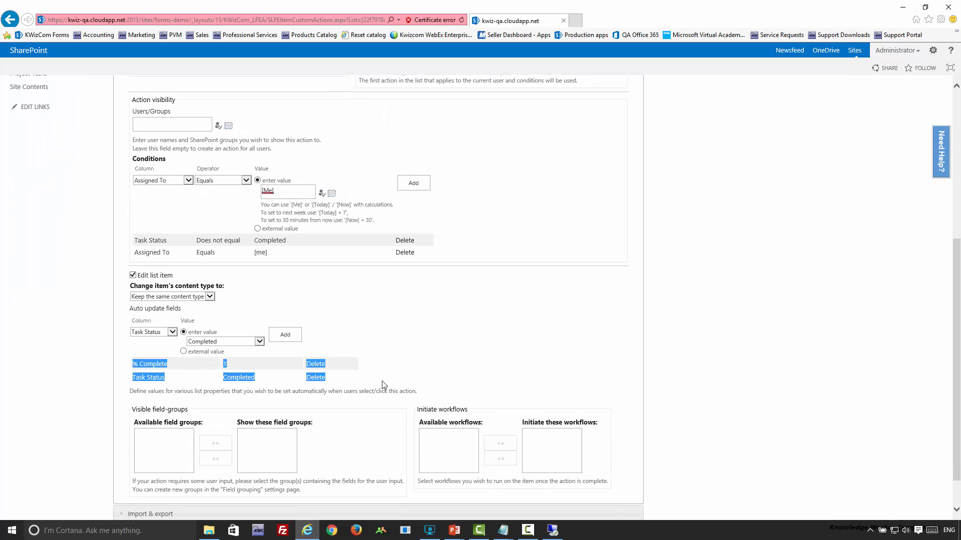
click(479, 376)
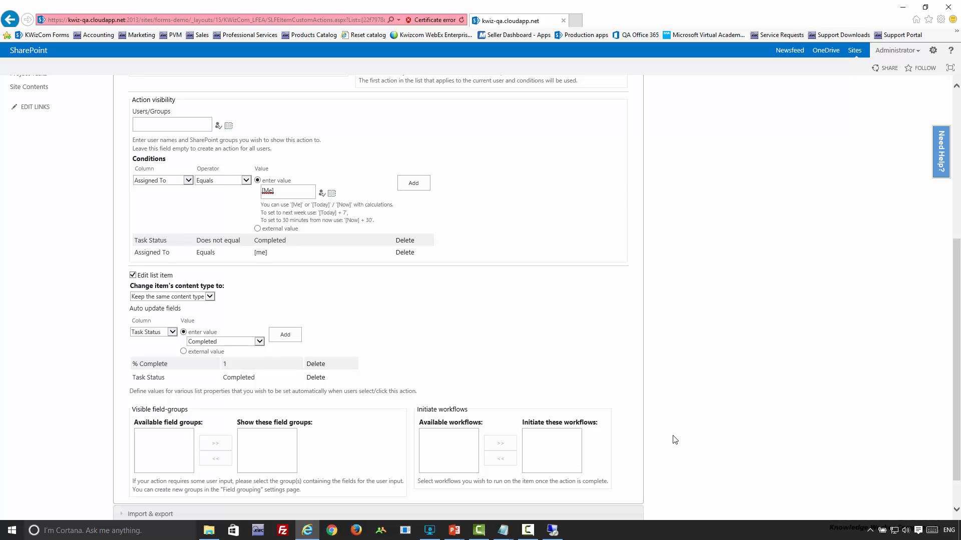
- Set the Close task action's redirect on completion to [Default View] and apply the settings
scroll(675, 439, up, 5)
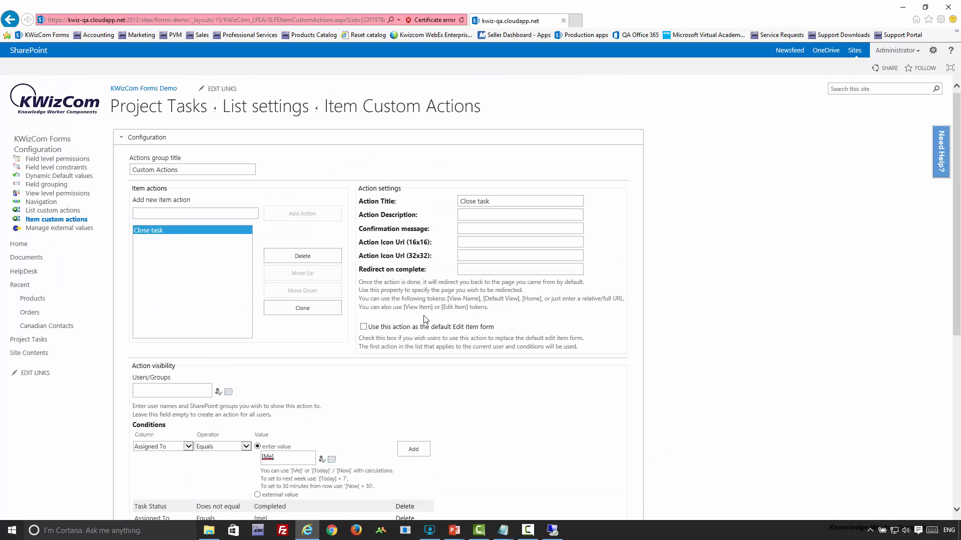
click(472, 270)
drag(521, 299, 484, 299)
click(497, 268)
text([Default View],)
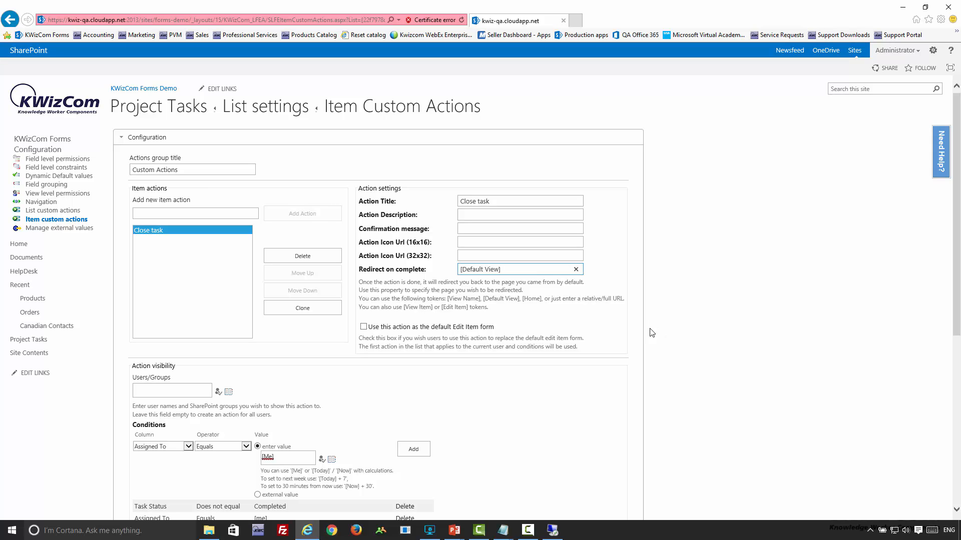
click(710, 407)
scroll(708, 402, down, 6)
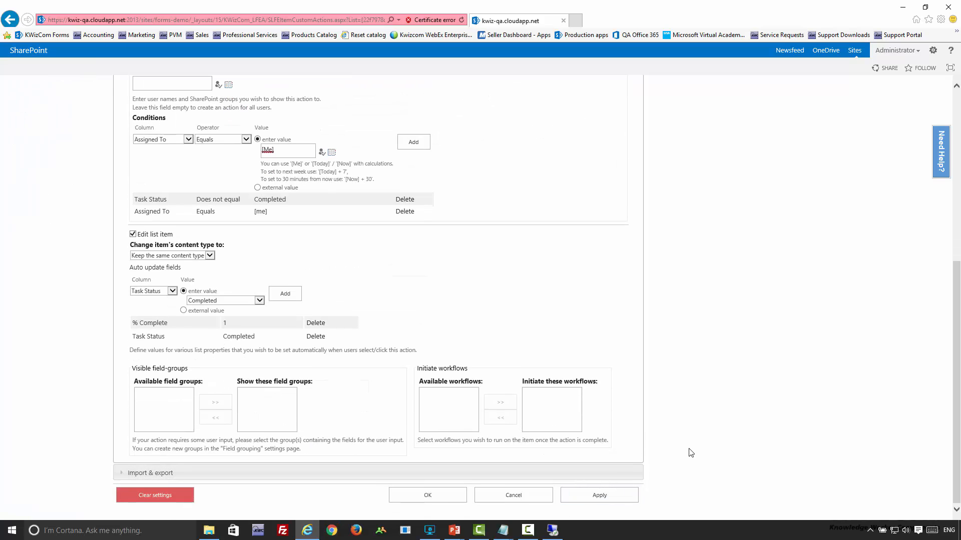
scroll(601, 314, up, 6)
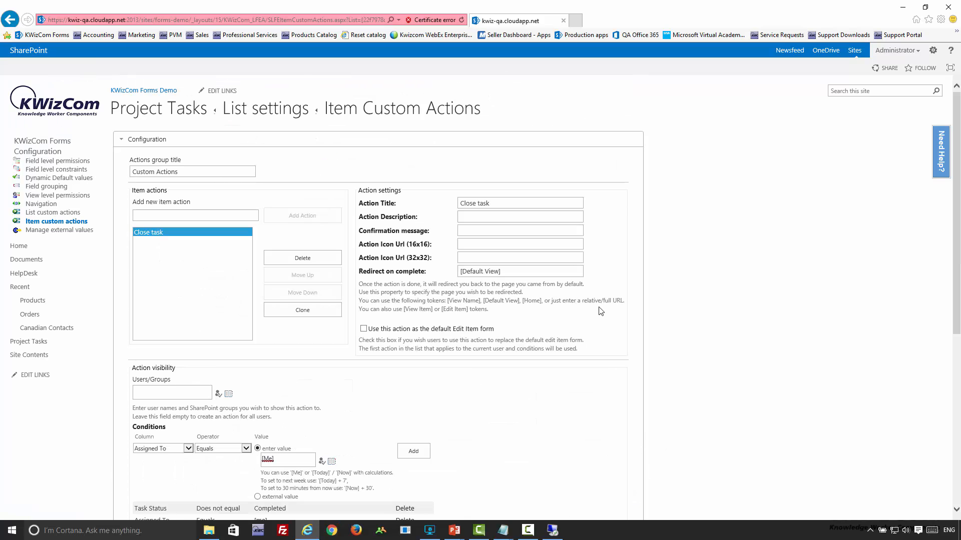
- Open the Project Tasks list in a separate tab and check which custom actions task-4 offers
right_click(183, 122)
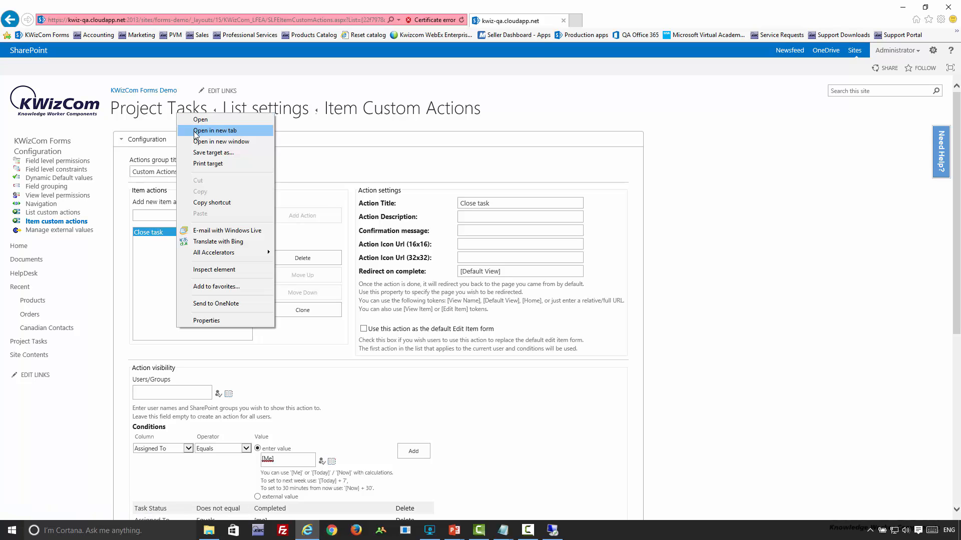
click(200, 128)
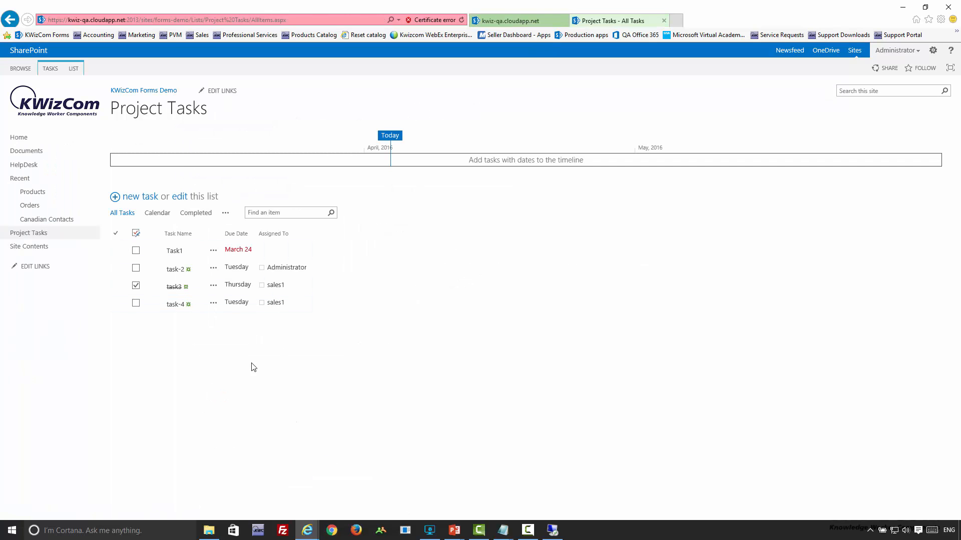
click(175, 306)
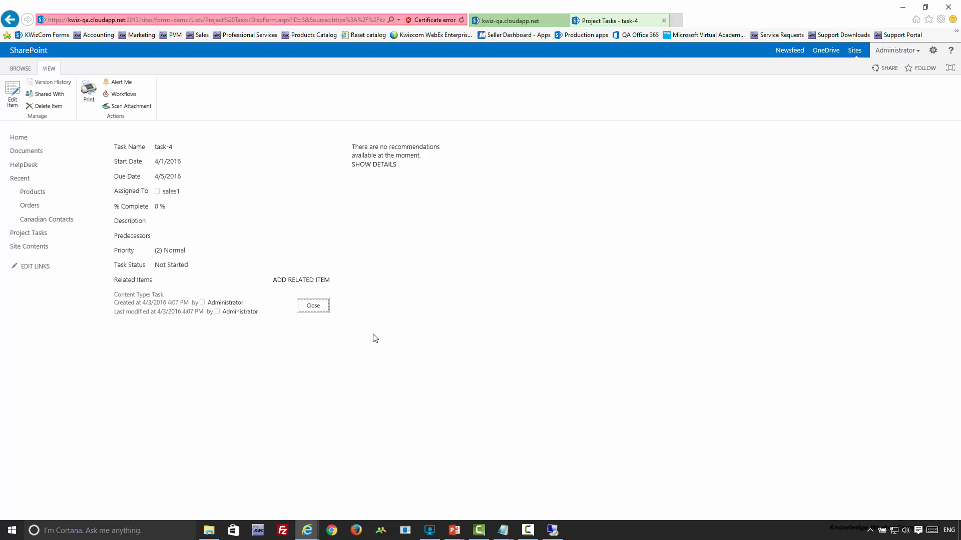
click(327, 311)
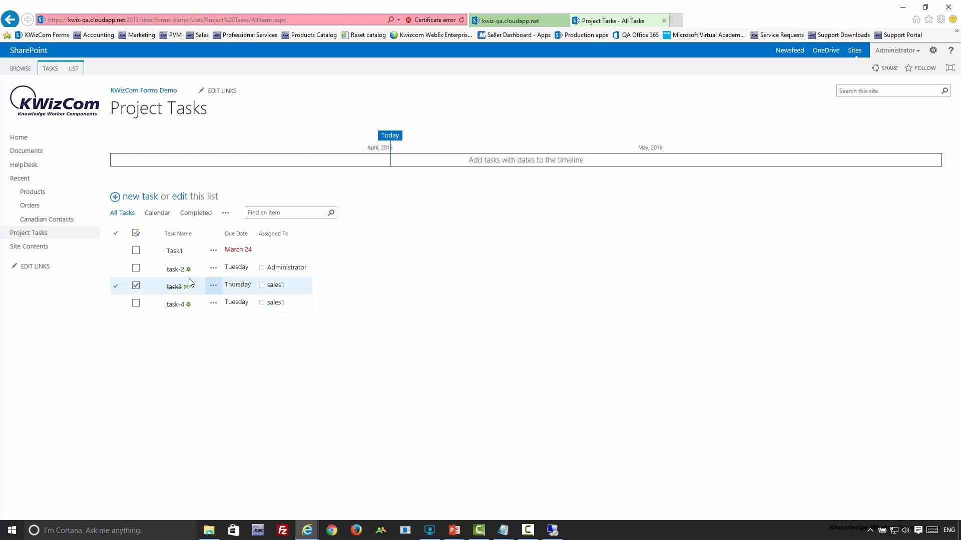
- Run the Close task action on task-2, and reopen the task to check its % Complete and Task Status
click(175, 270)
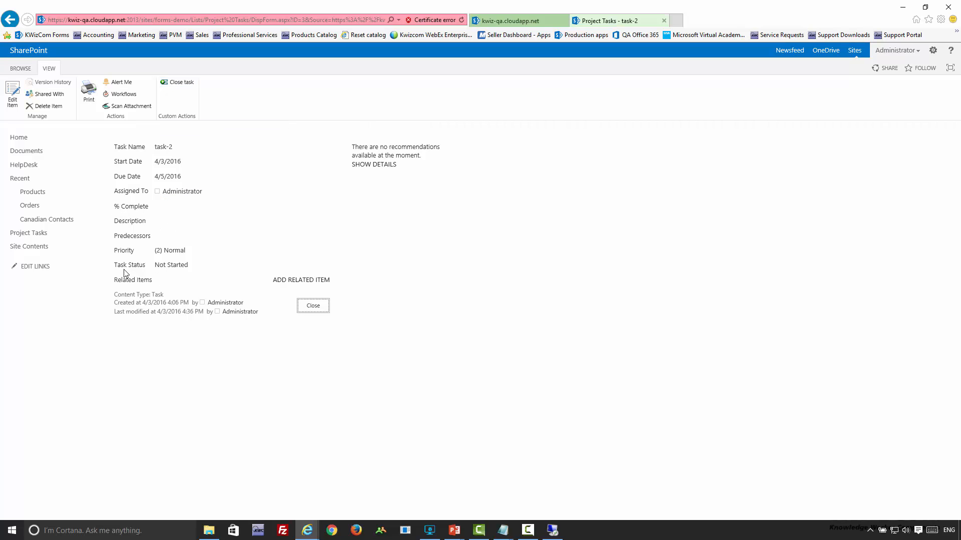
click(181, 83)
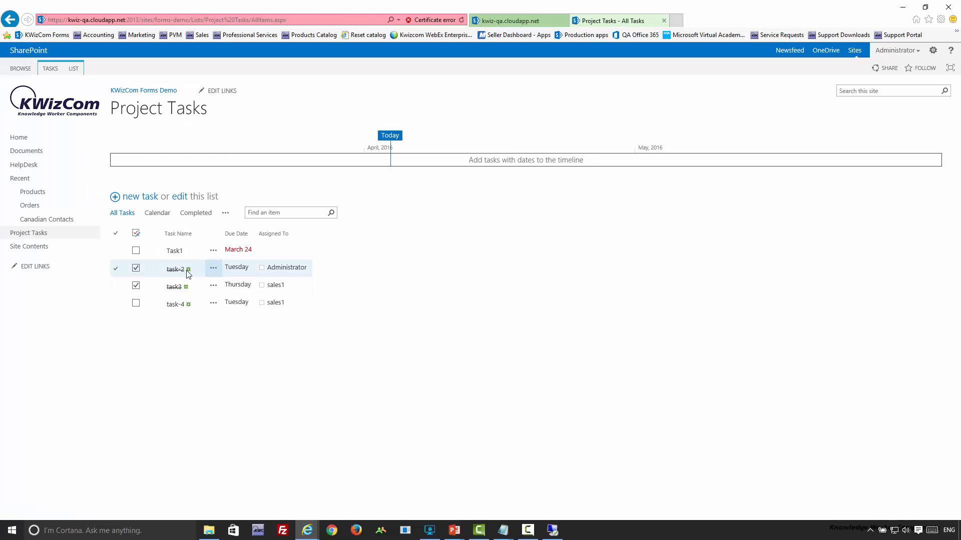
click(172, 273)
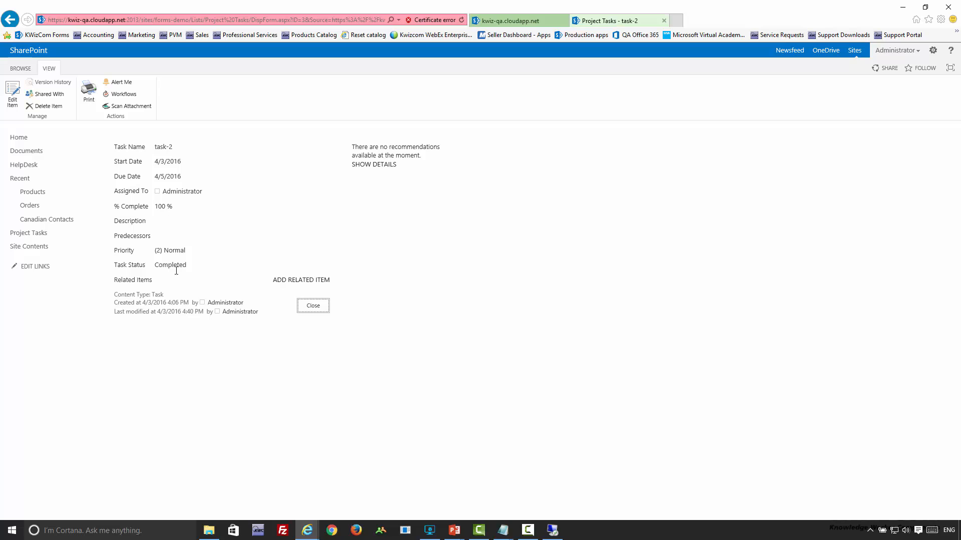
click(299, 307)
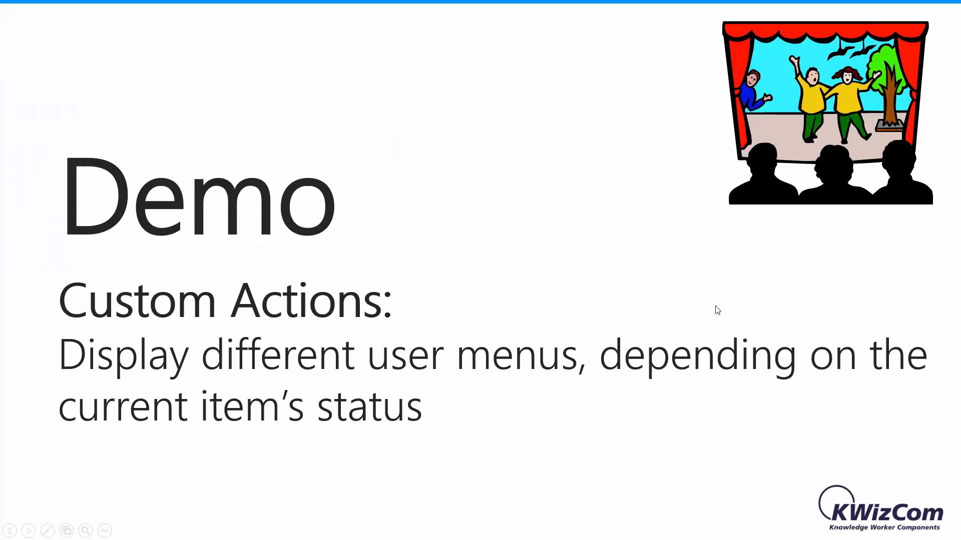
click(694, 283)
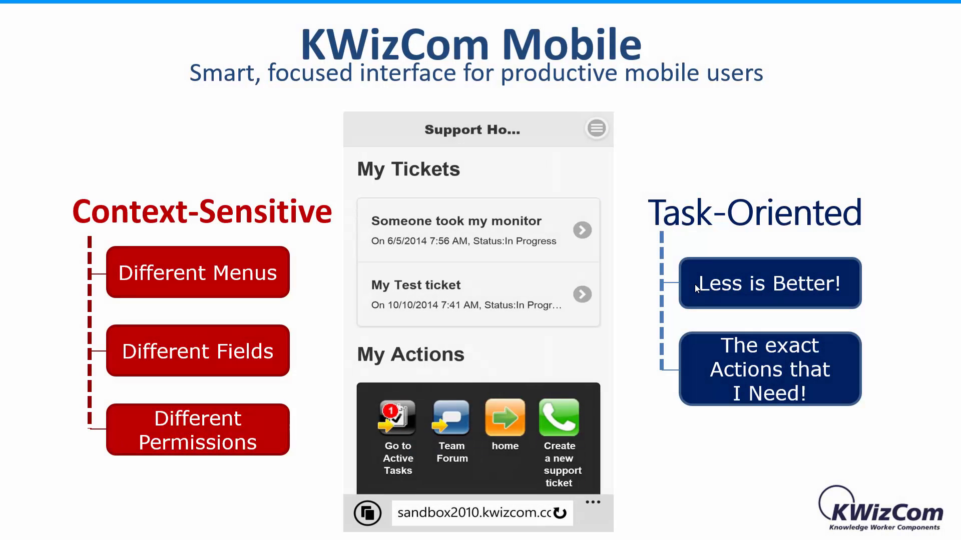